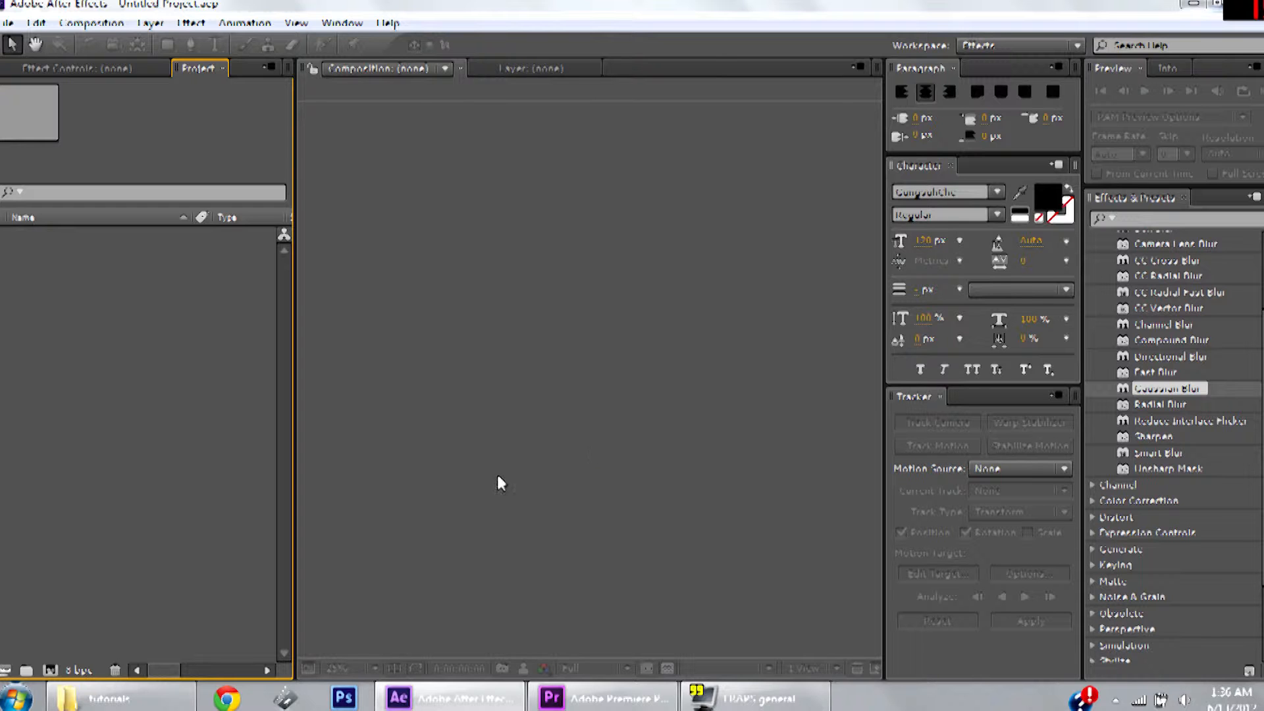
- Switch to Premiere Pro and play through the original and tracked guitar and keyboard clips in Sequence 01
click(596, 698)
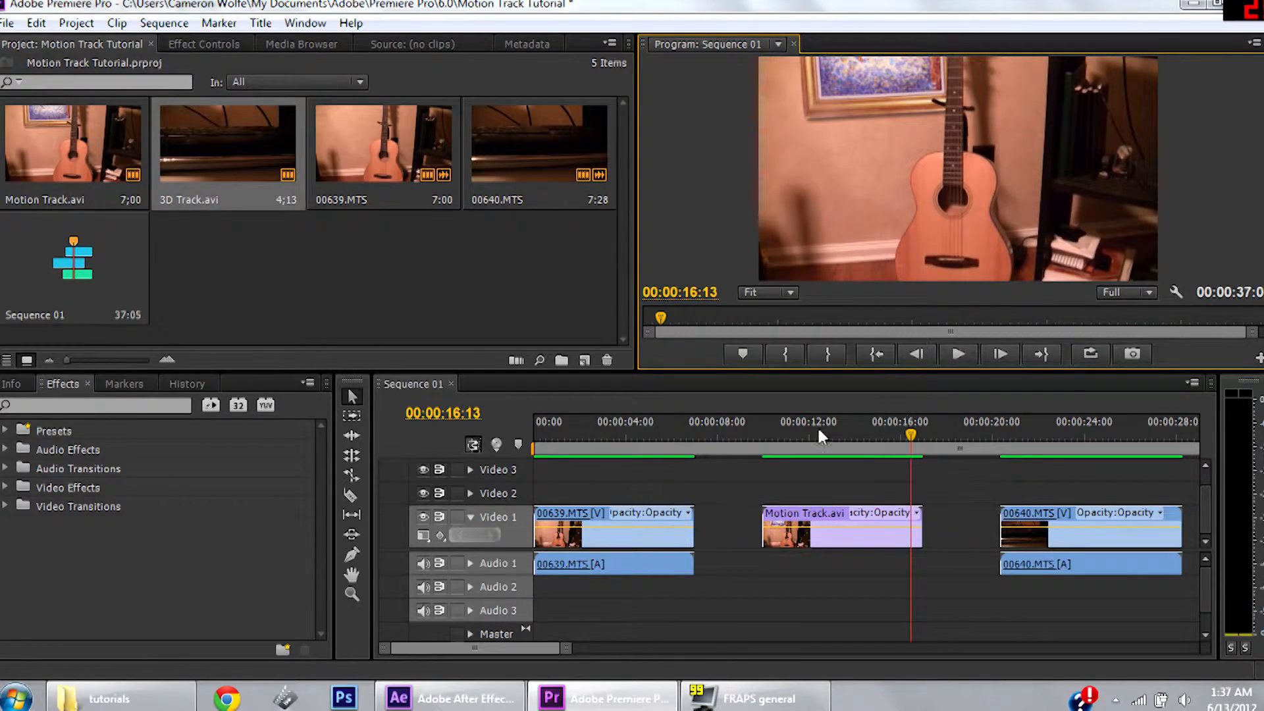
drag(704, 431, 533, 433)
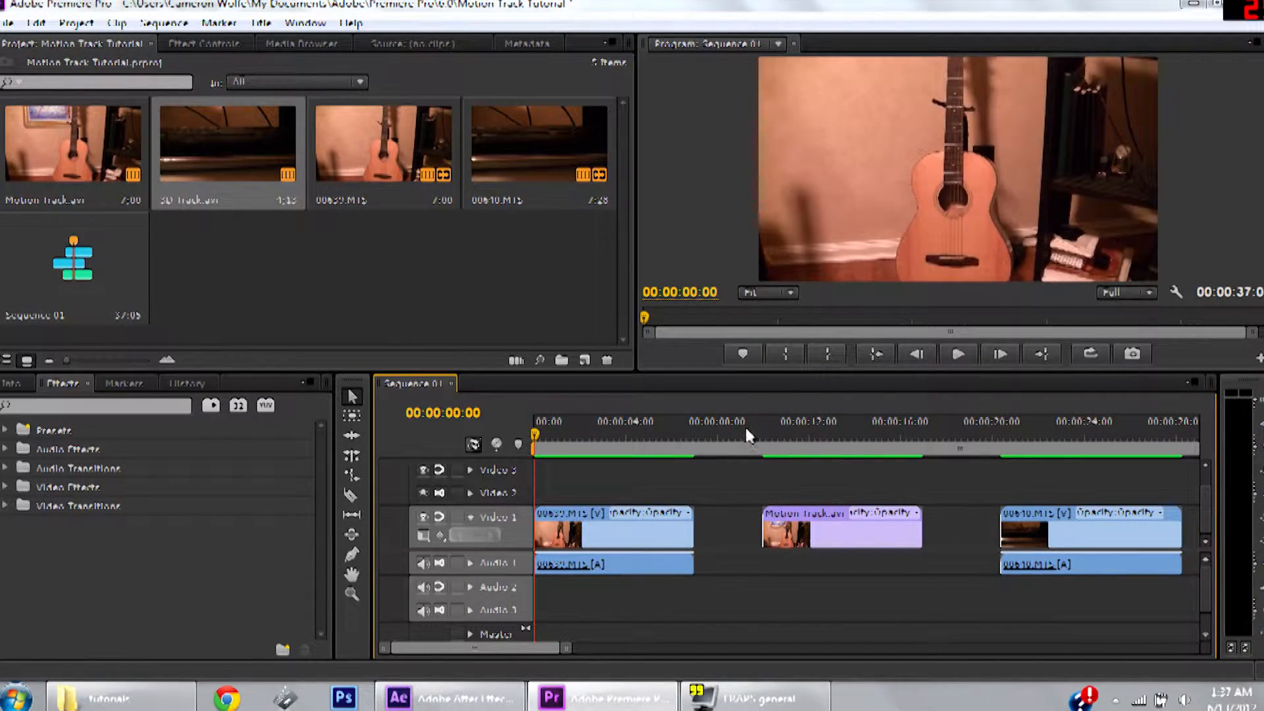
click(983, 355)
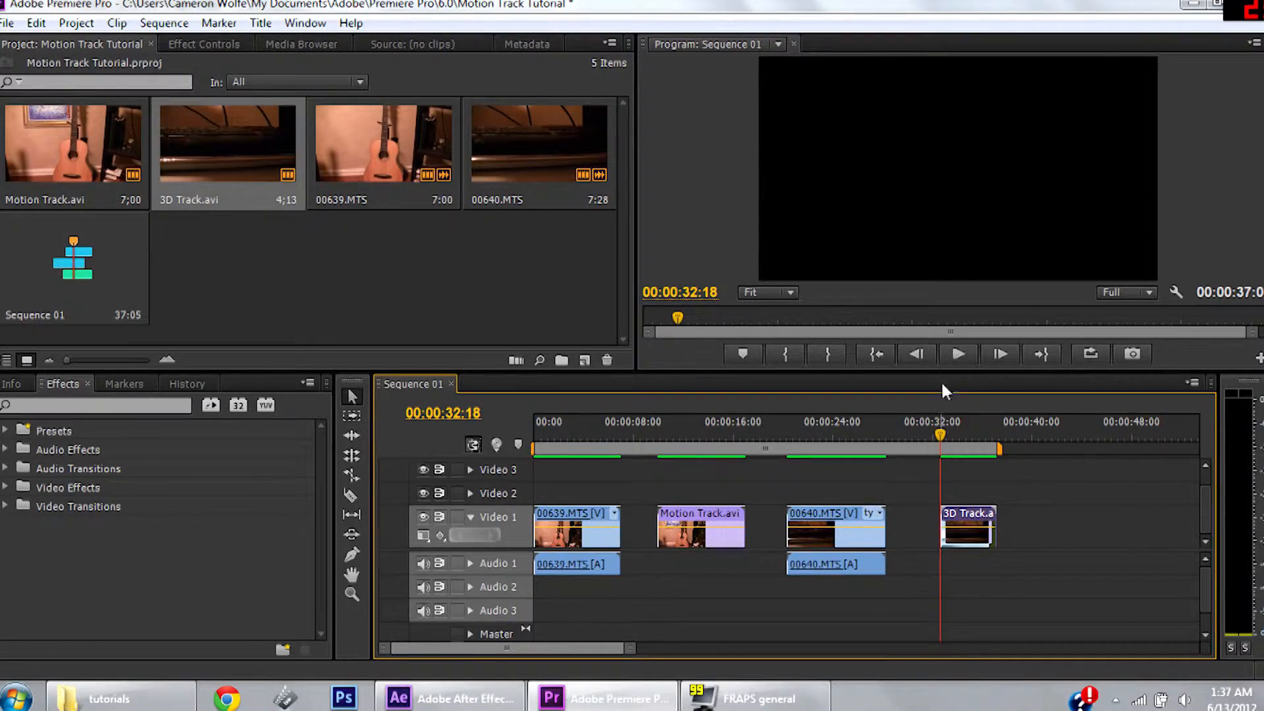
click(958, 354)
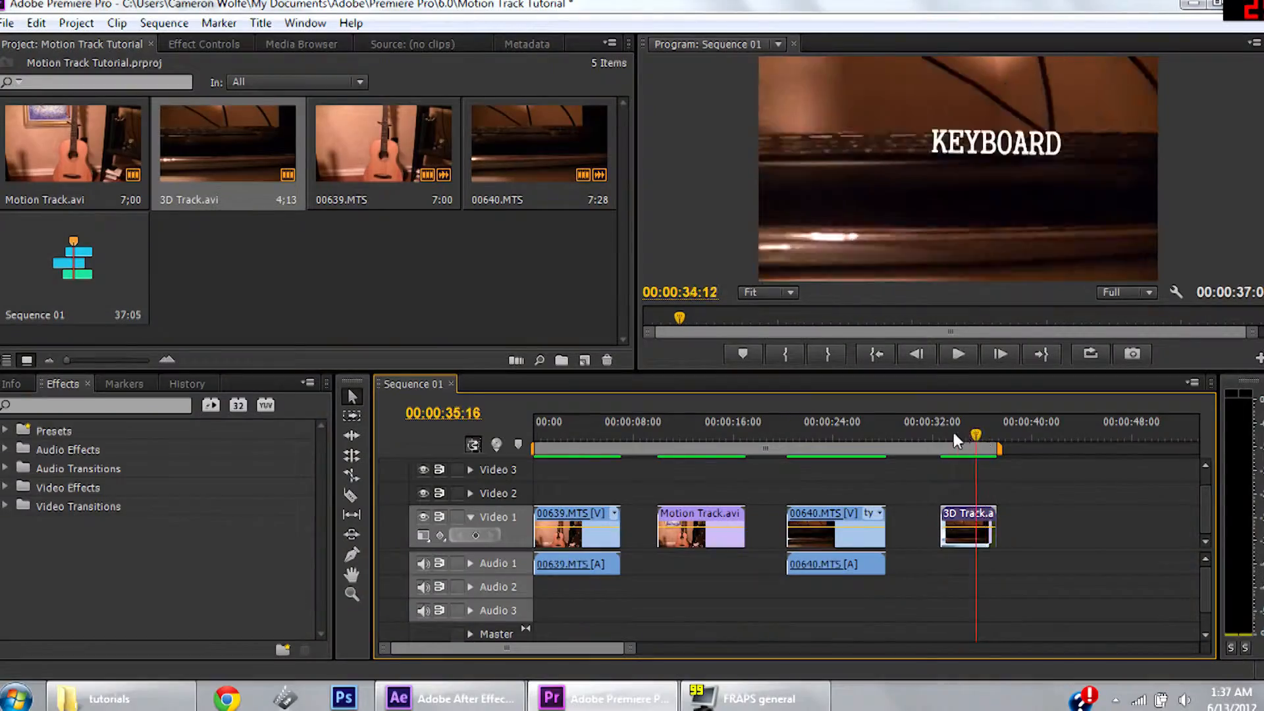
drag(954, 434, 912, 462)
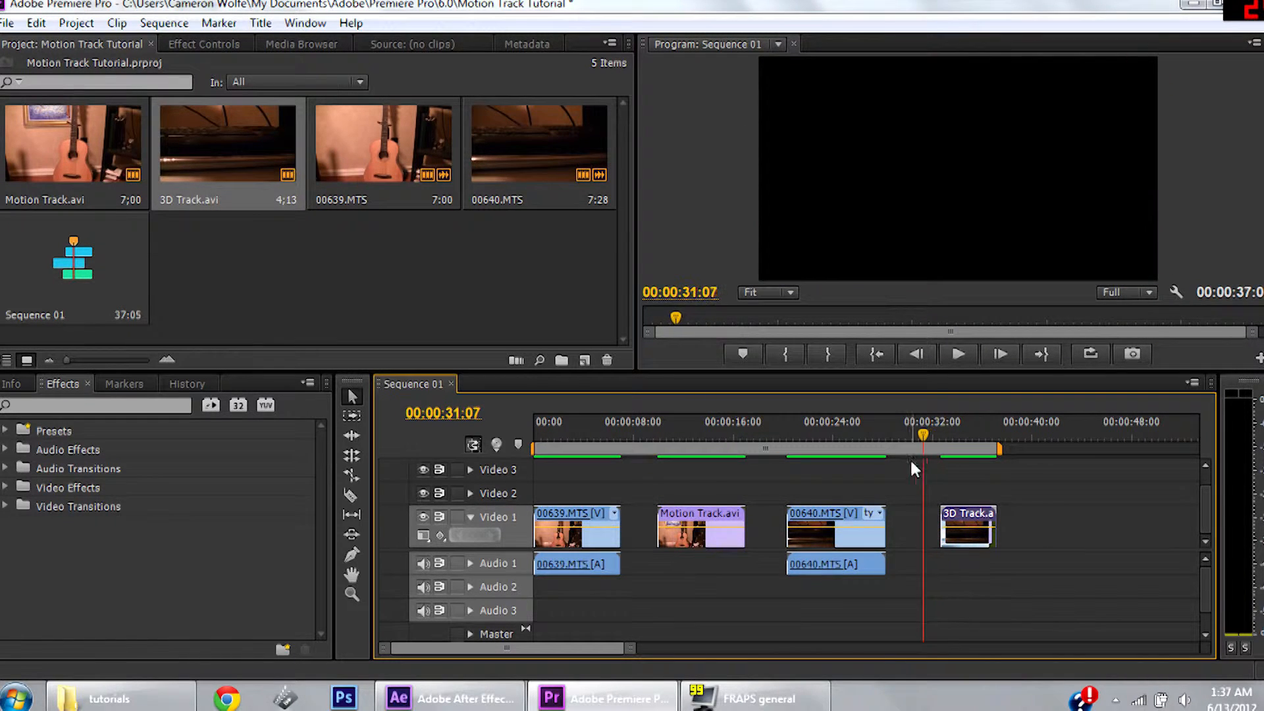
click(461, 698)
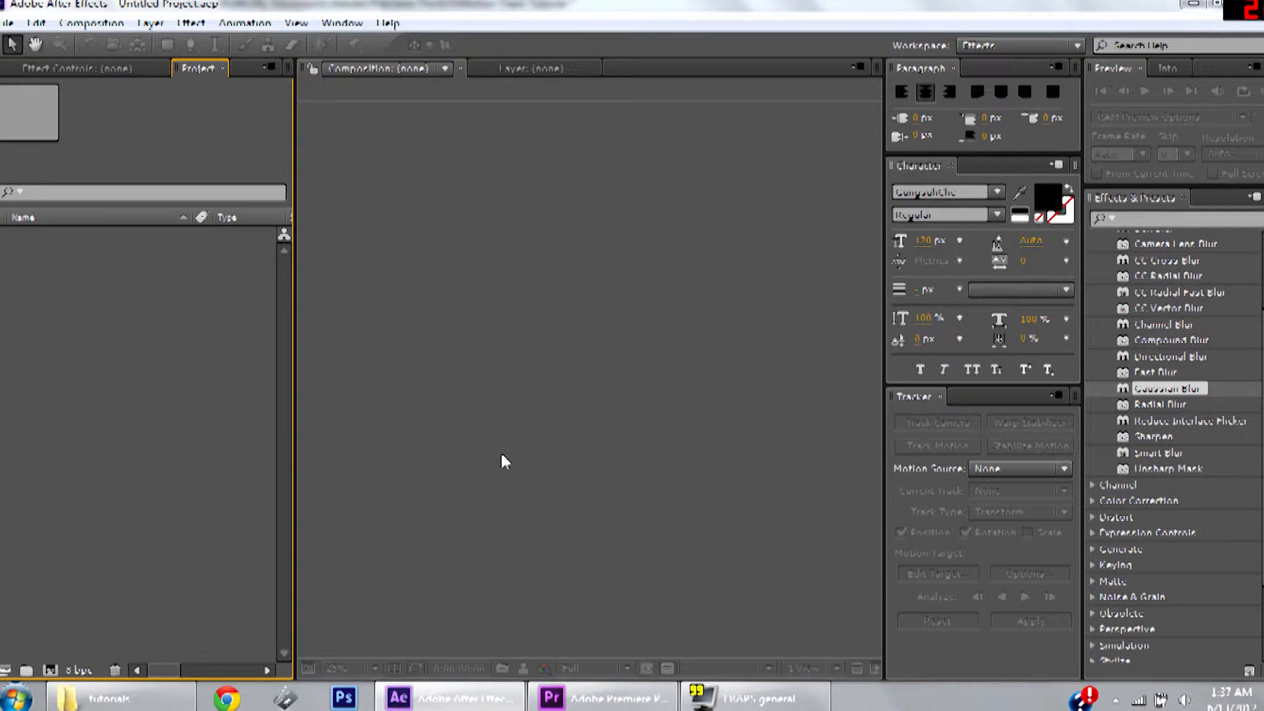
click(610, 698)
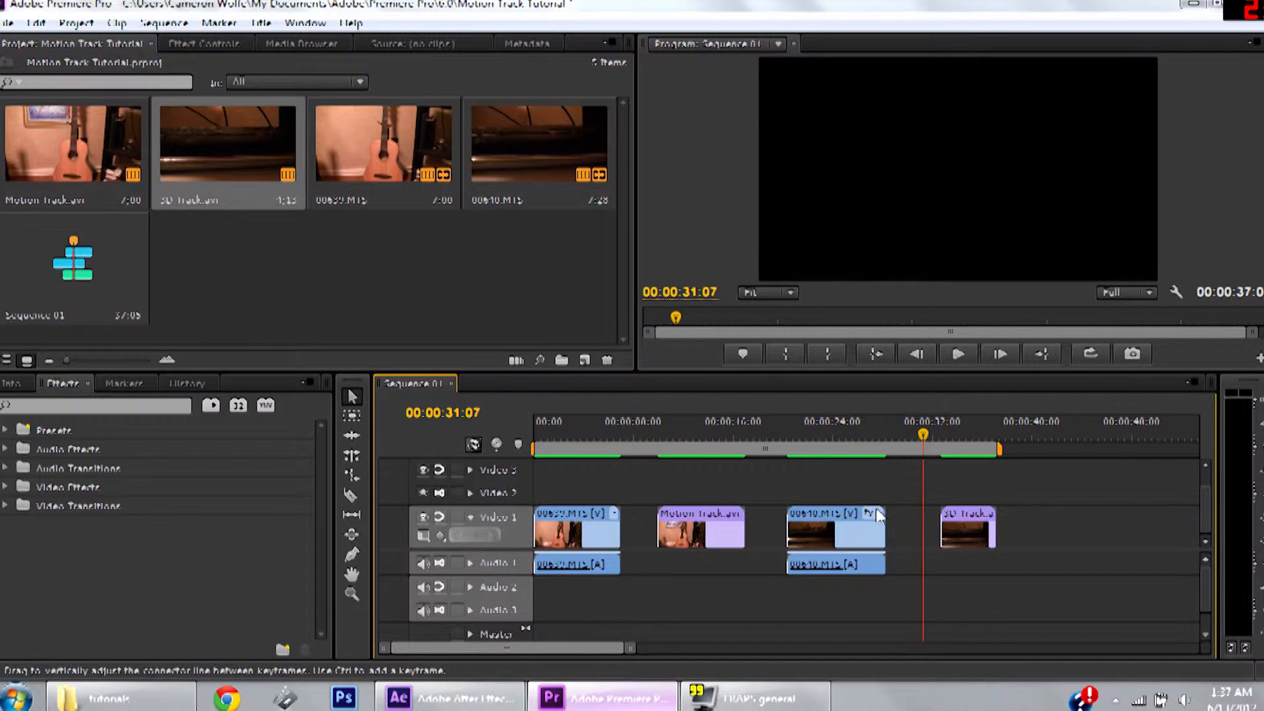
mouse_move(675, 435)
mouse_down()
mouse_move(705, 432)
mouse_move(685, 438)
mouse_up()
- Switch to After Effects and import the 00639 guitar clip from the tutorials folder into the project
click(451, 698)
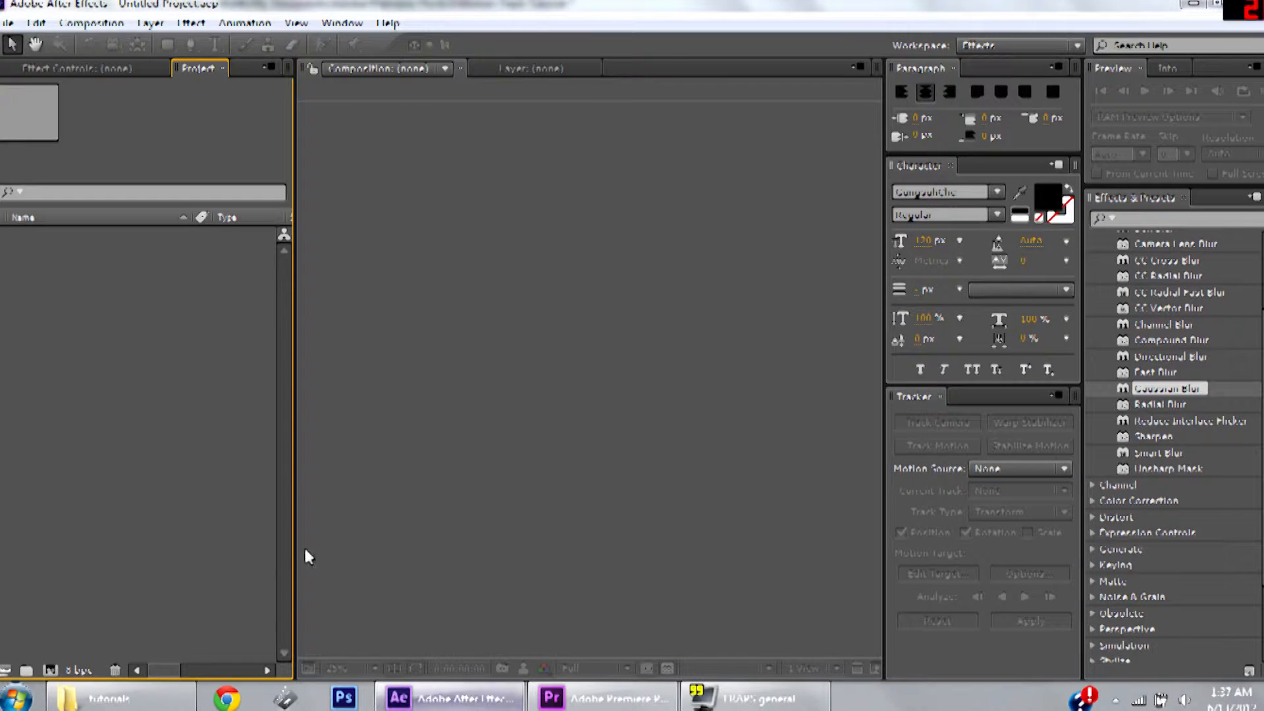
click(125, 698)
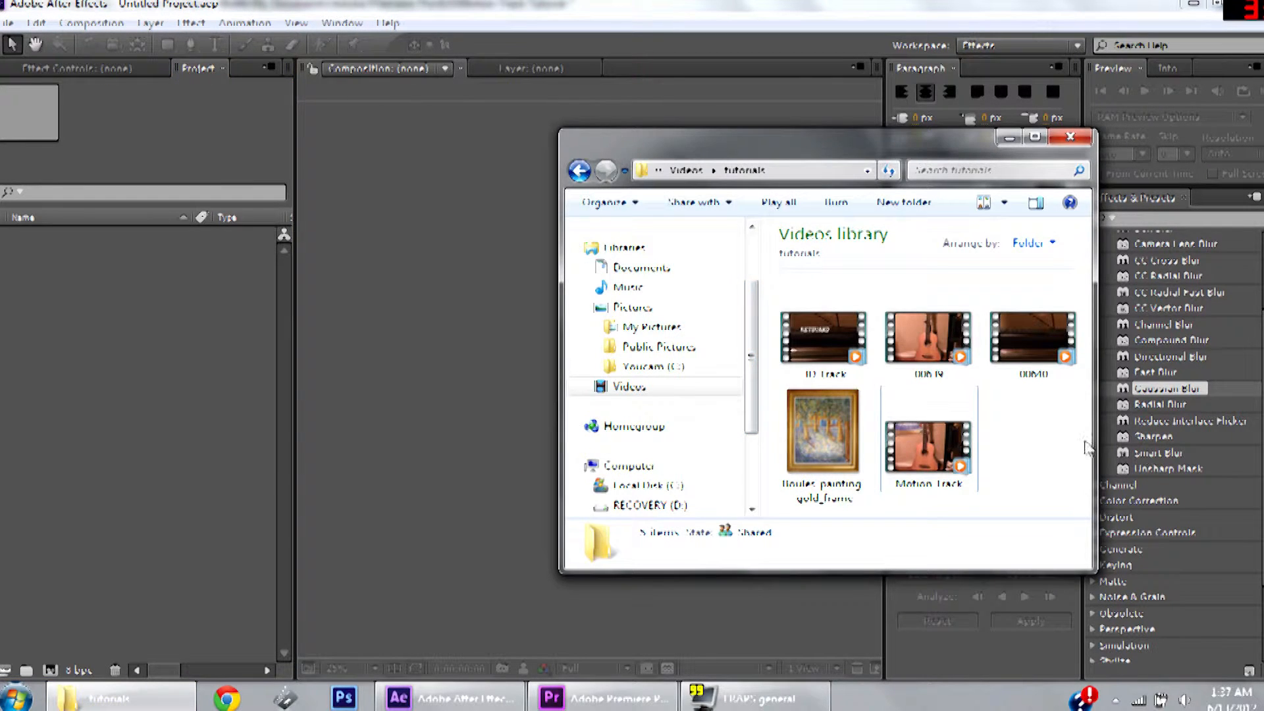
drag(933, 341, 104, 291)
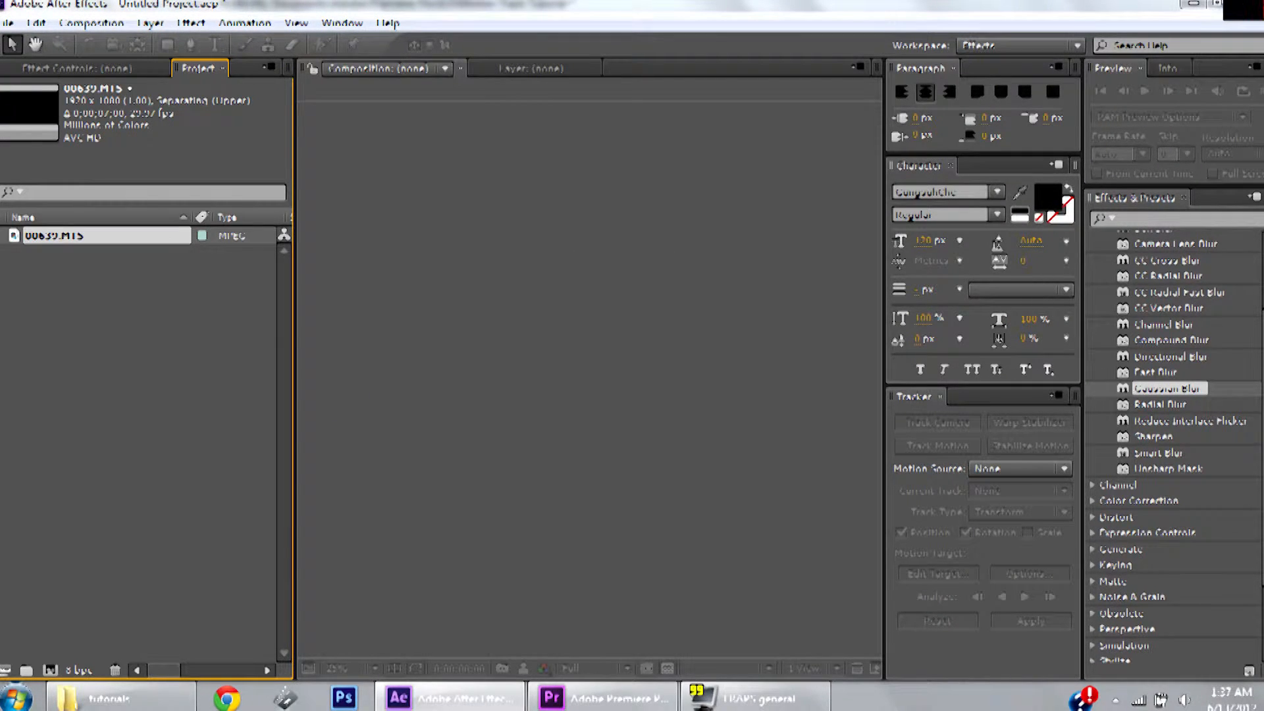
- Create a new composition named Motion with the HDTV 1080 29.97 preset
click(50, 670)
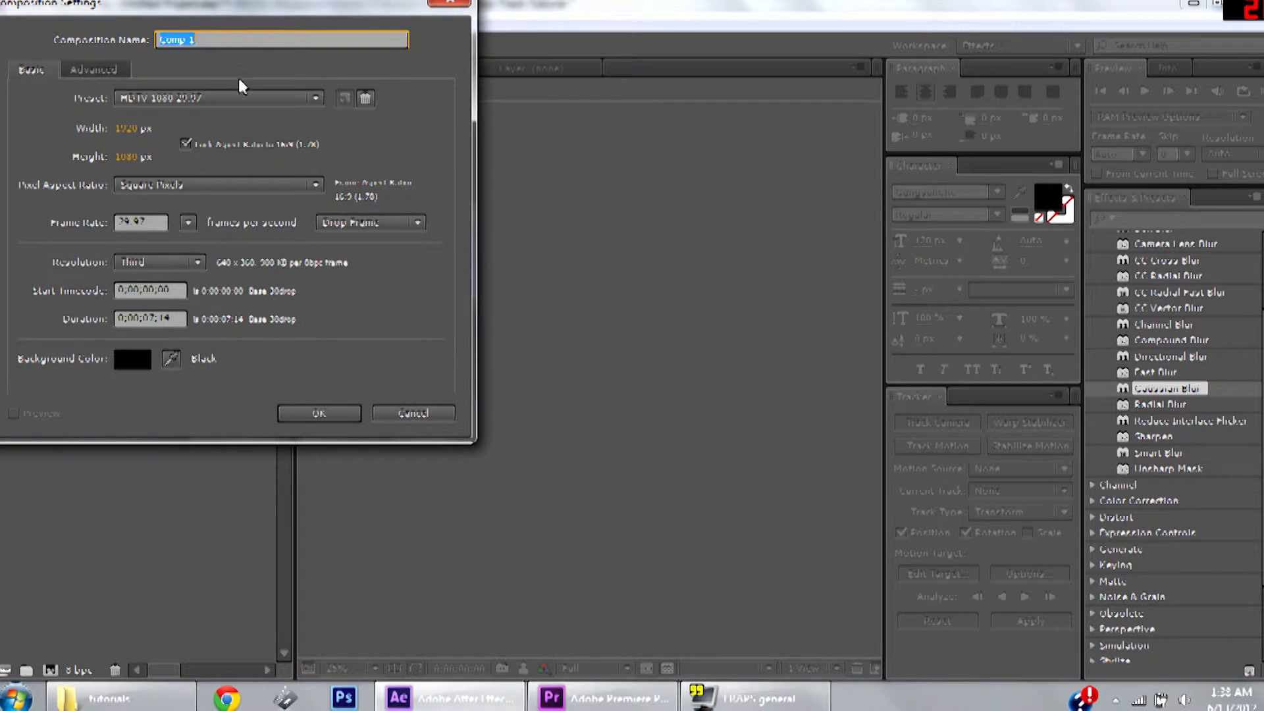
text(Motion)
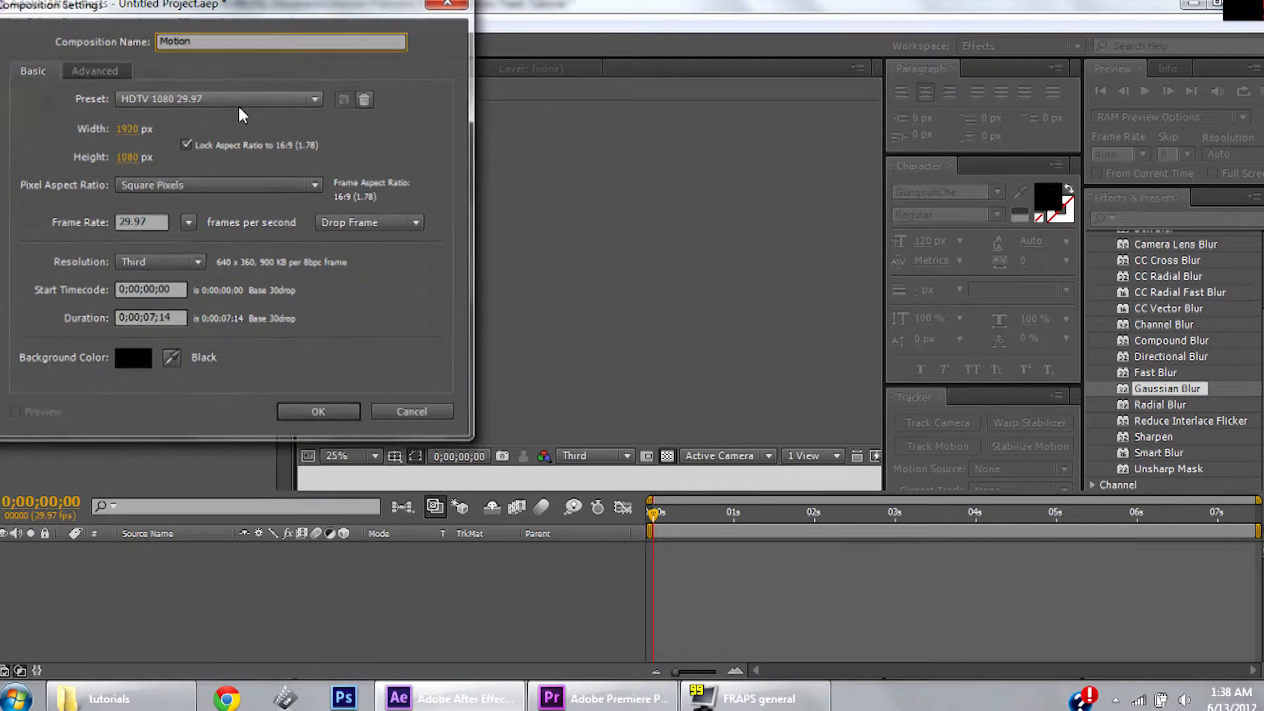
key(Return)
- Add the 00639.MTS clip as a layer in the Motion composition, starting at the first frame
click(129, 346)
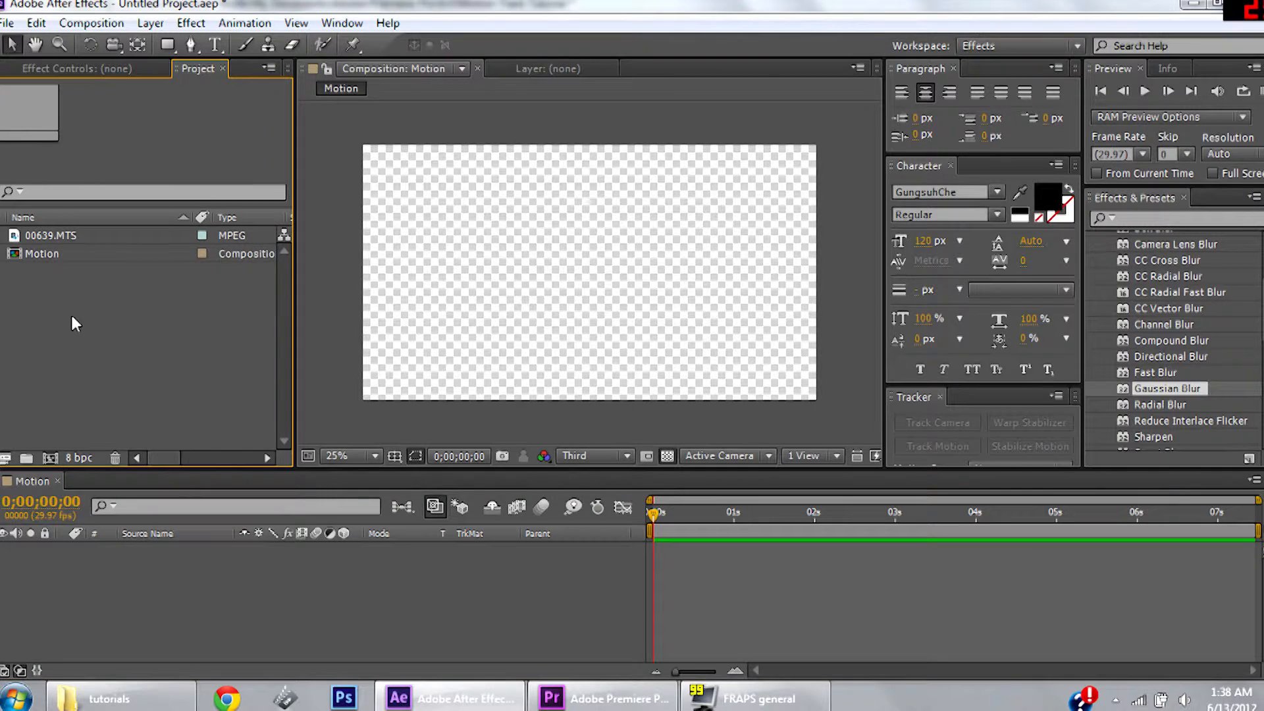
drag(45, 234, 187, 567)
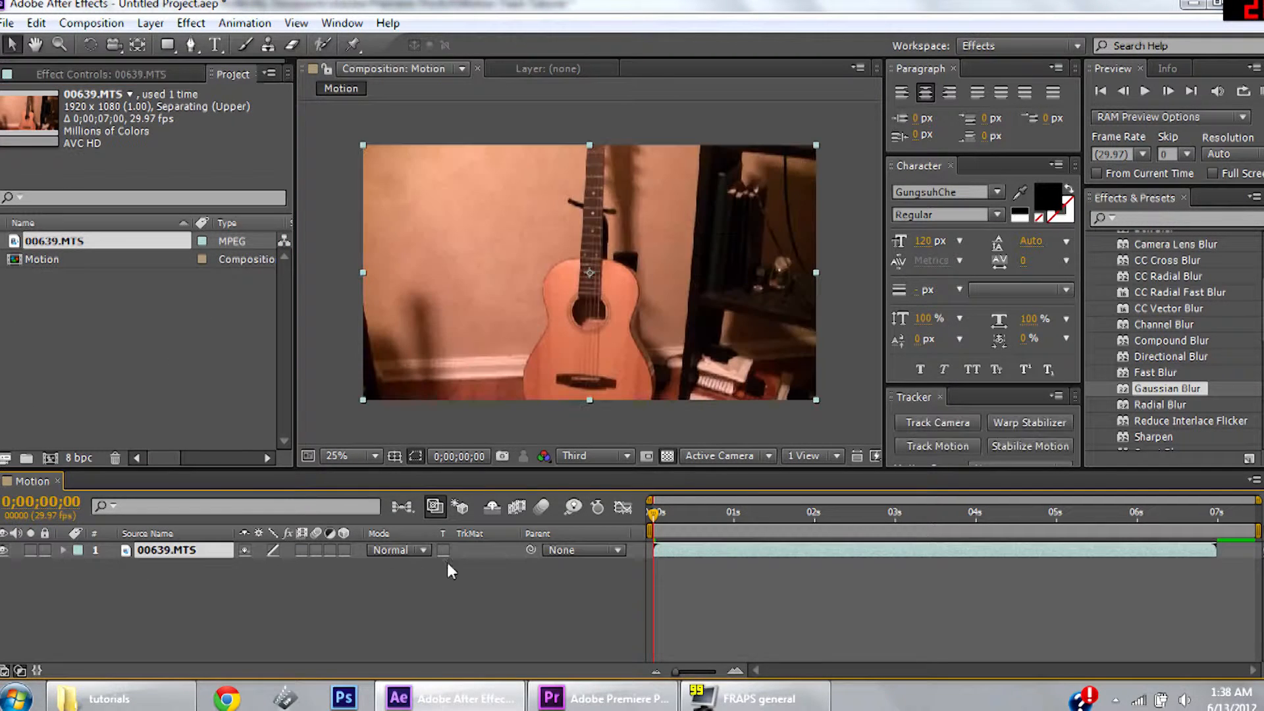
mouse_move(652, 525)
mouse_down()
mouse_move(691, 523)
mouse_move(651, 512)
mouse_up()
- Set the Motion composition's preview resolution to Full
drag(457, 201, 496, 202)
drag(506, 285, 495, 294)
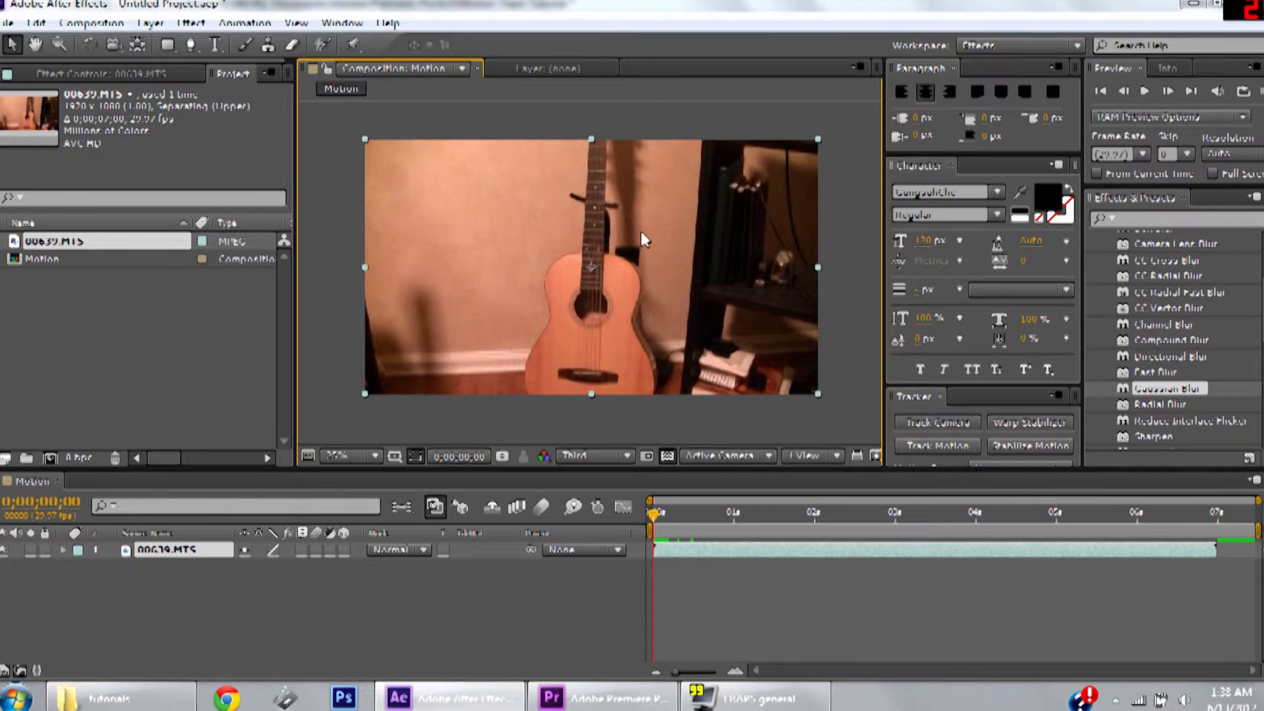
drag(582, 219, 592, 242)
click(579, 449)
click(603, 501)
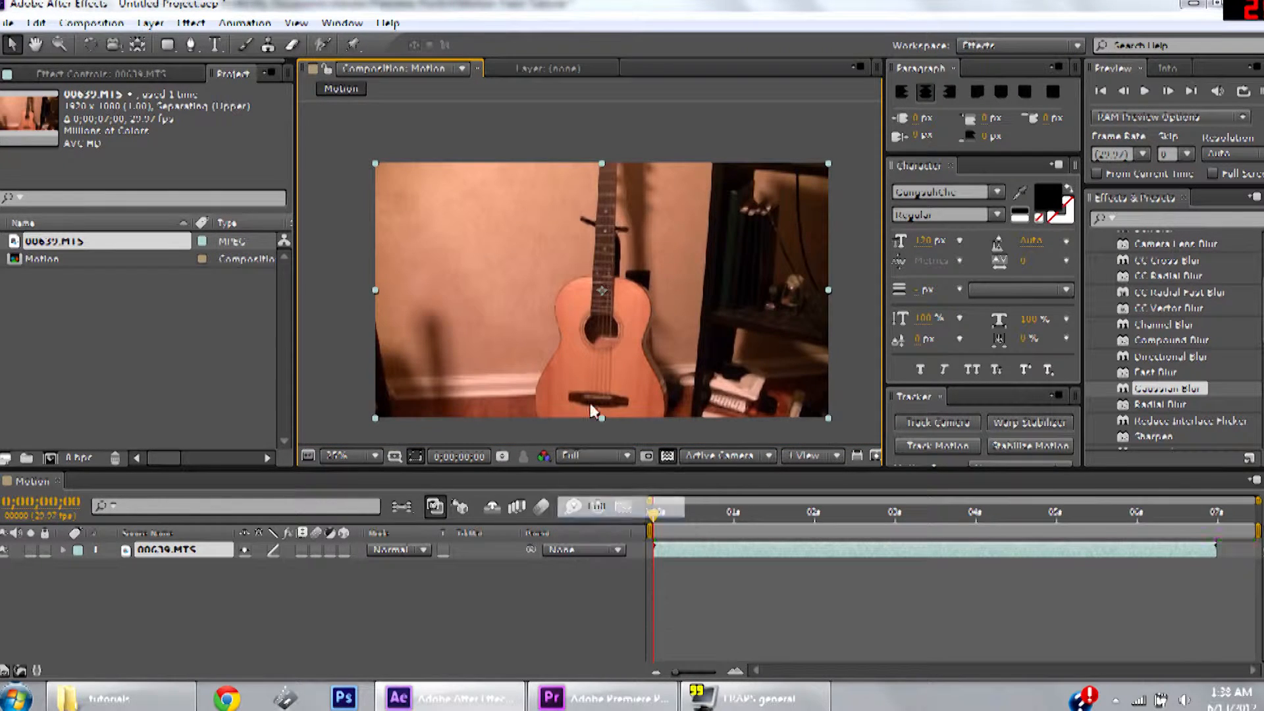
- Examine the guitar neck in the first frame up close for high-contrast dots suitable as tracking points
drag(672, 270, 672, 236)
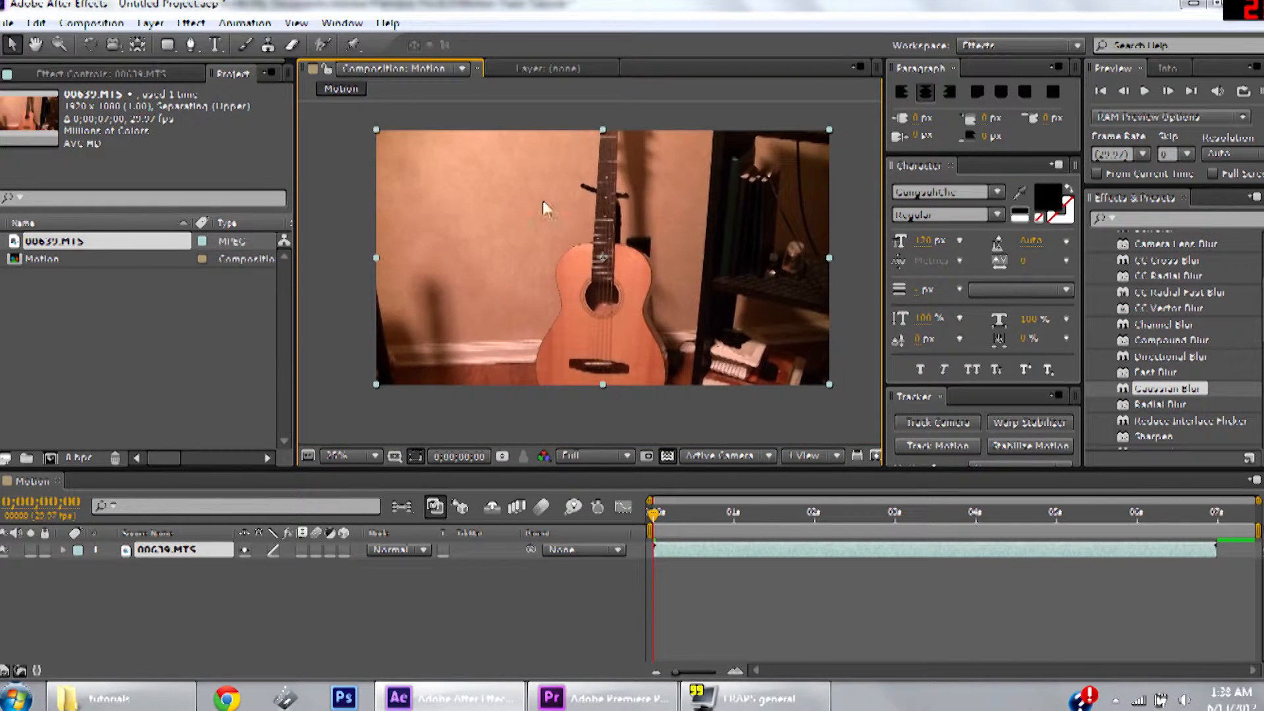
mouse_move(548, 227)
mouse_down()
mouse_move(527, 231)
mouse_move(538, 206)
mouse_up()
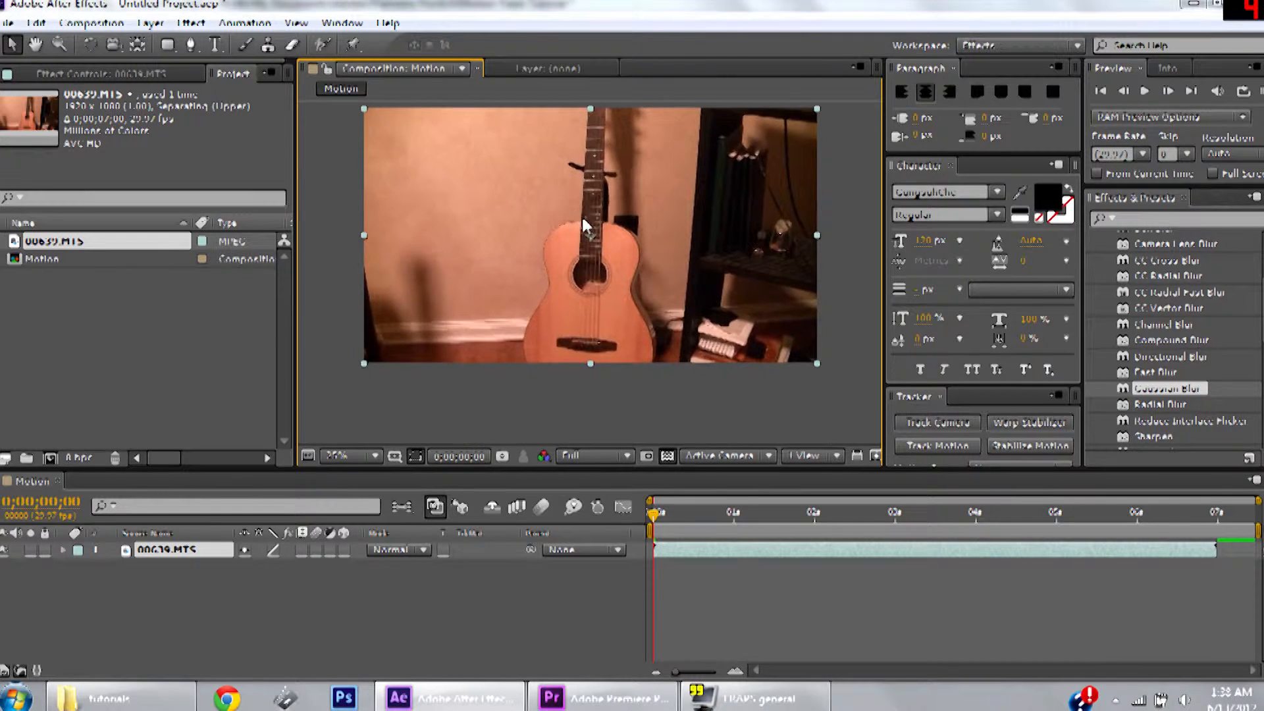
scroll(591, 190, up, 2)
drag(599, 141, 552, 259)
drag(586, 162, 535, 69)
scroll(617, 231, up, 1)
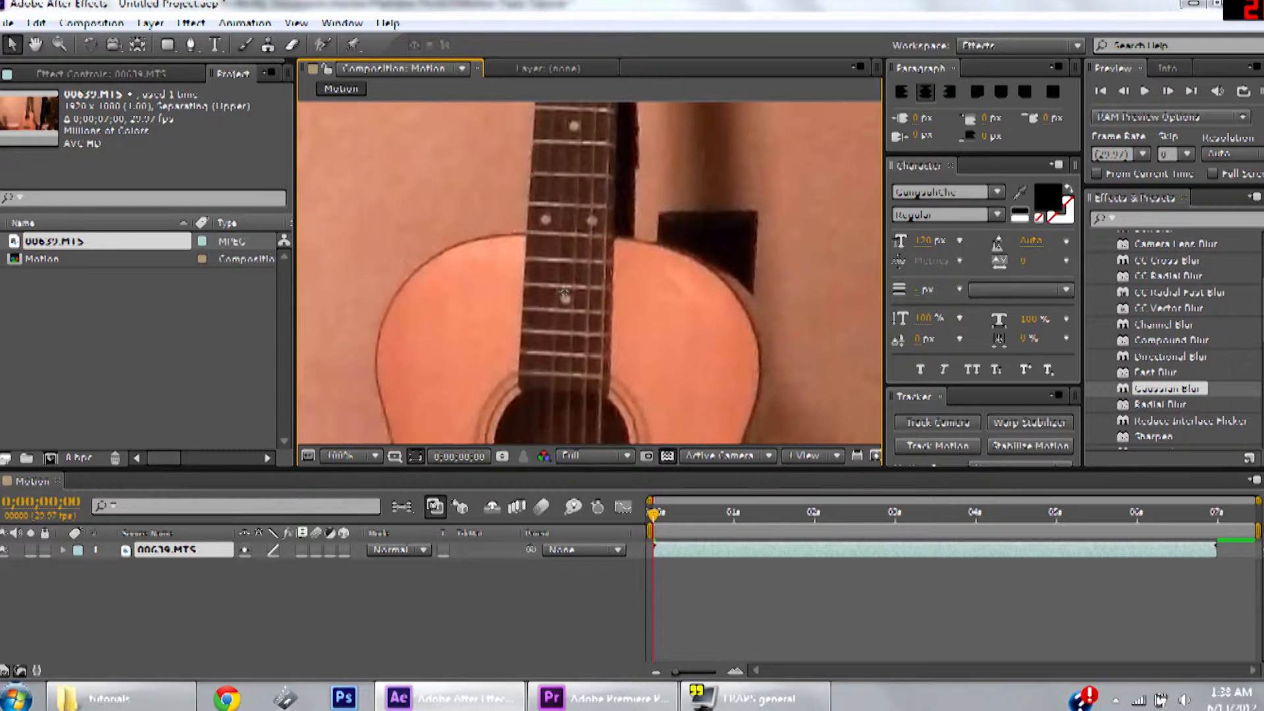
drag(578, 106, 549, 300)
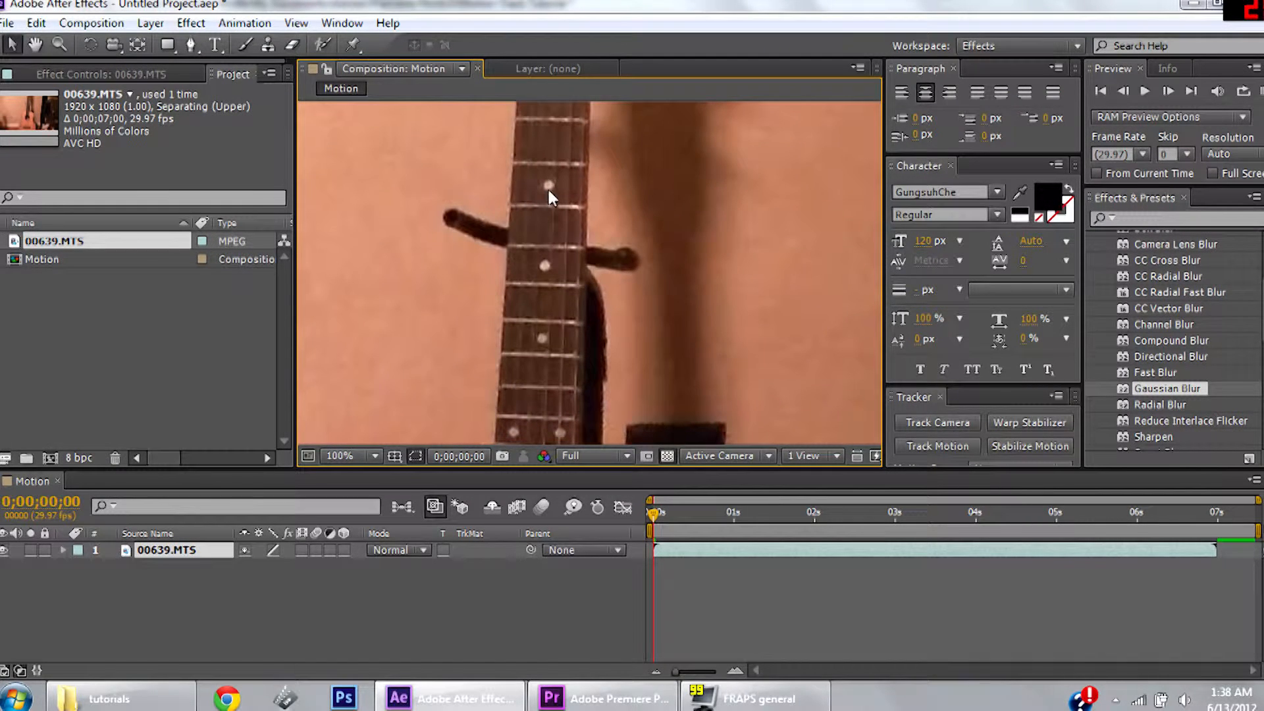
scroll(548, 185, up, 1)
drag(545, 188, 632, 303)
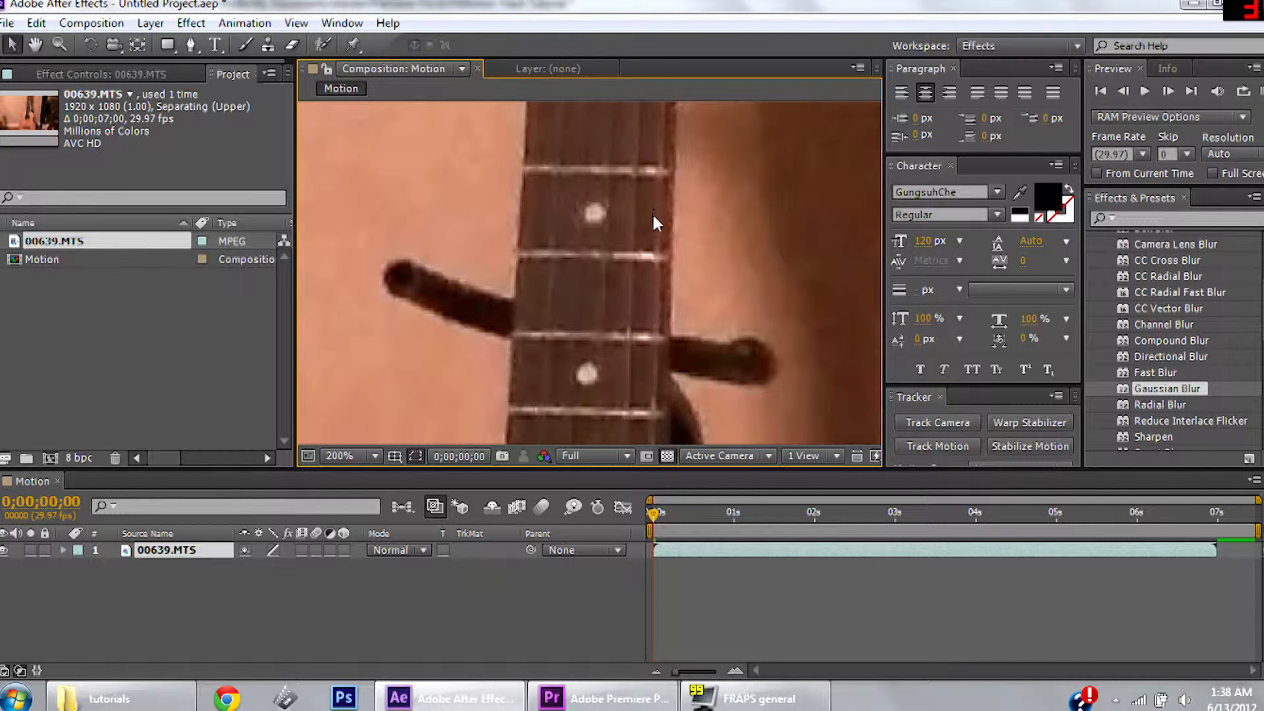
scroll(645, 212, down, 4)
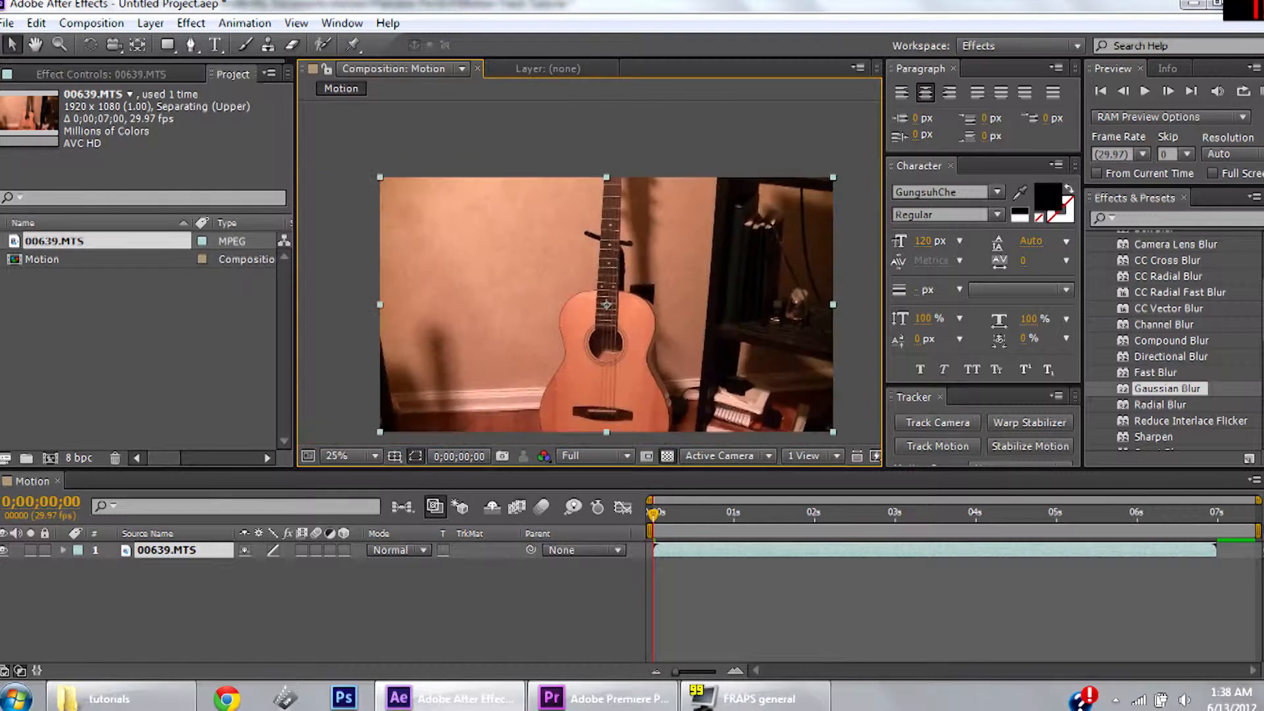
scroll(672, 247, up, 1)
drag(671, 247, 540, 352)
drag(612, 265, 593, 250)
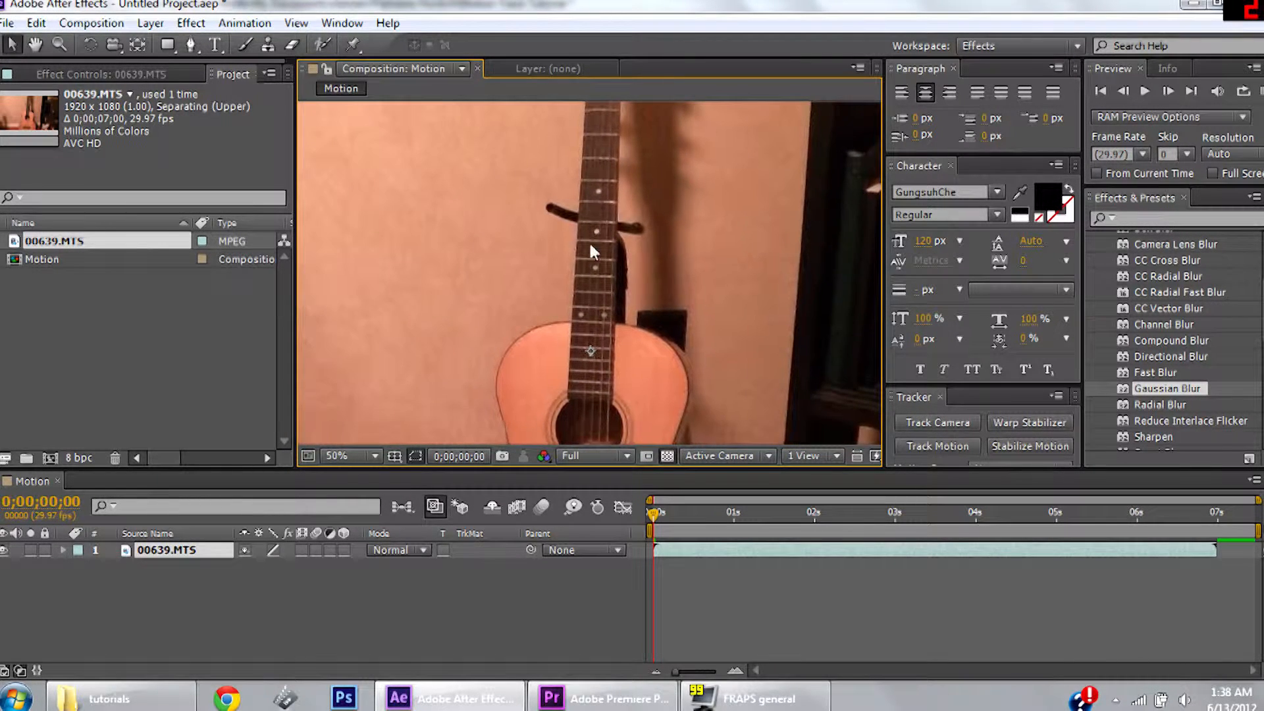
- Start Track Motion on the 00639.MTS layer
click(180, 558)
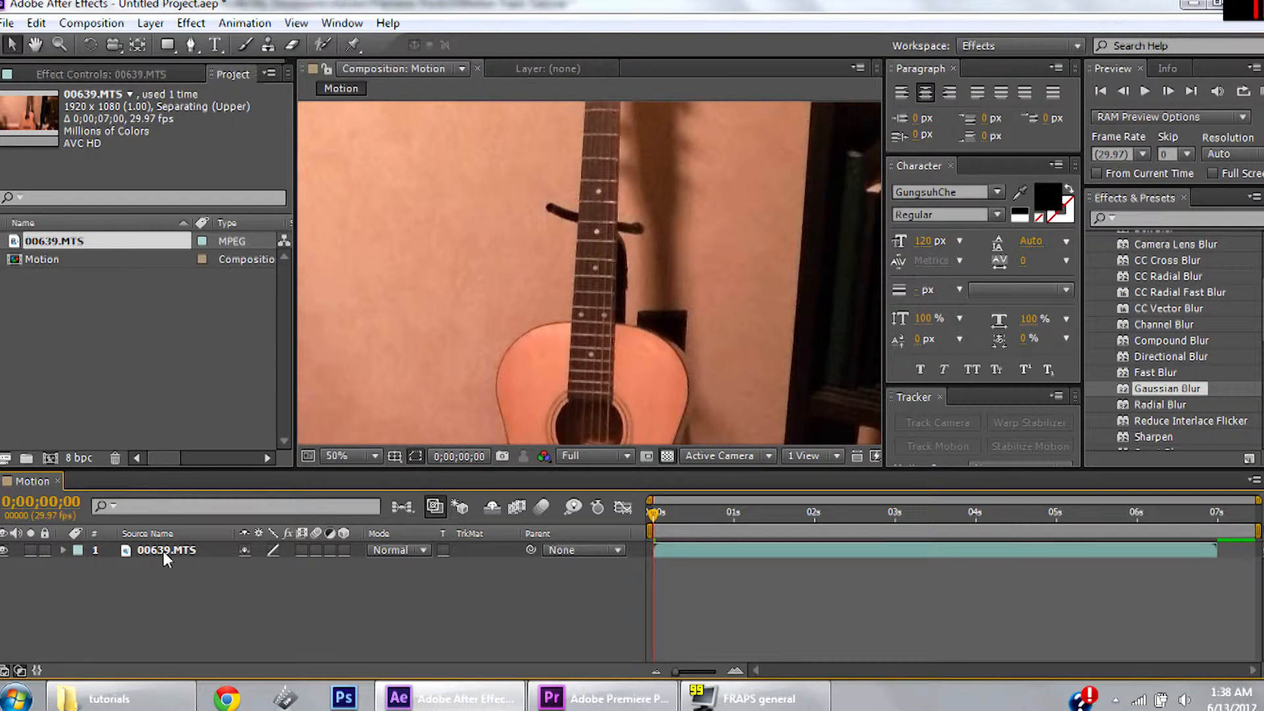
right_click(160, 551)
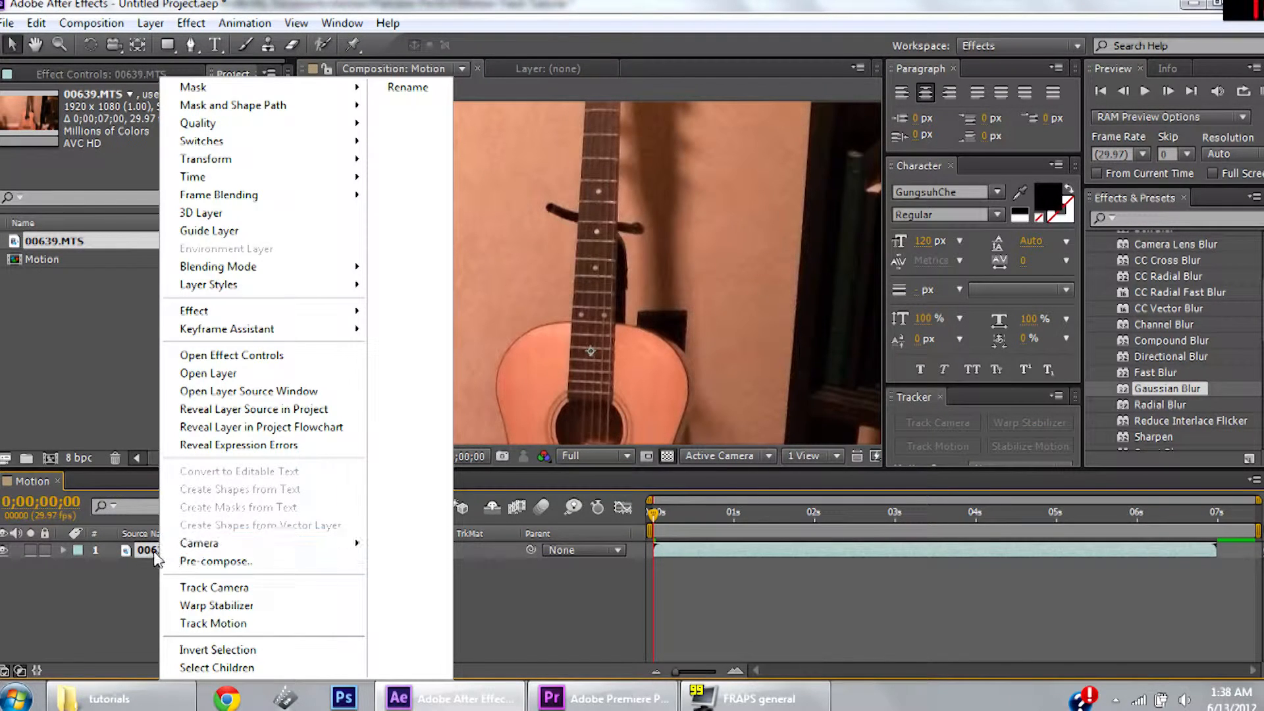
click(210, 626)
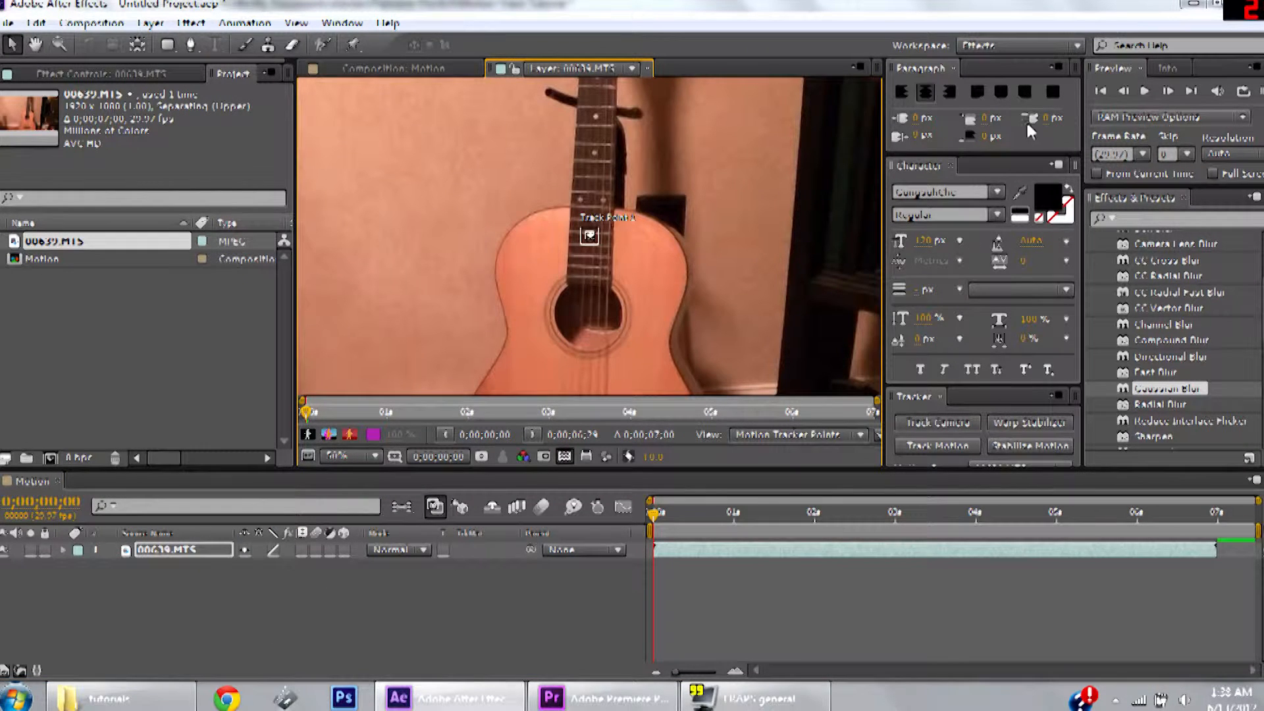
- Enlarge the Tracker area to reveal all its motion tracking options, and check that Tracker is enabled among the program's windows
drag(1016, 385, 1008, 192)
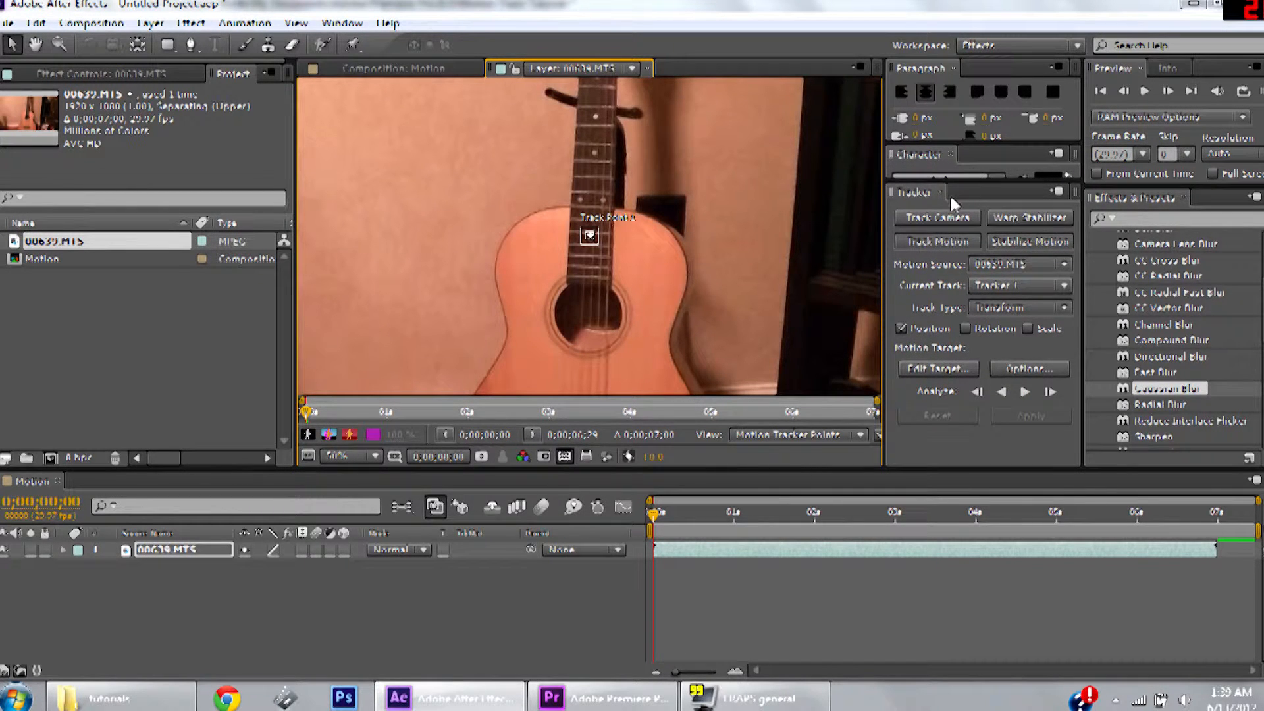
click(342, 23)
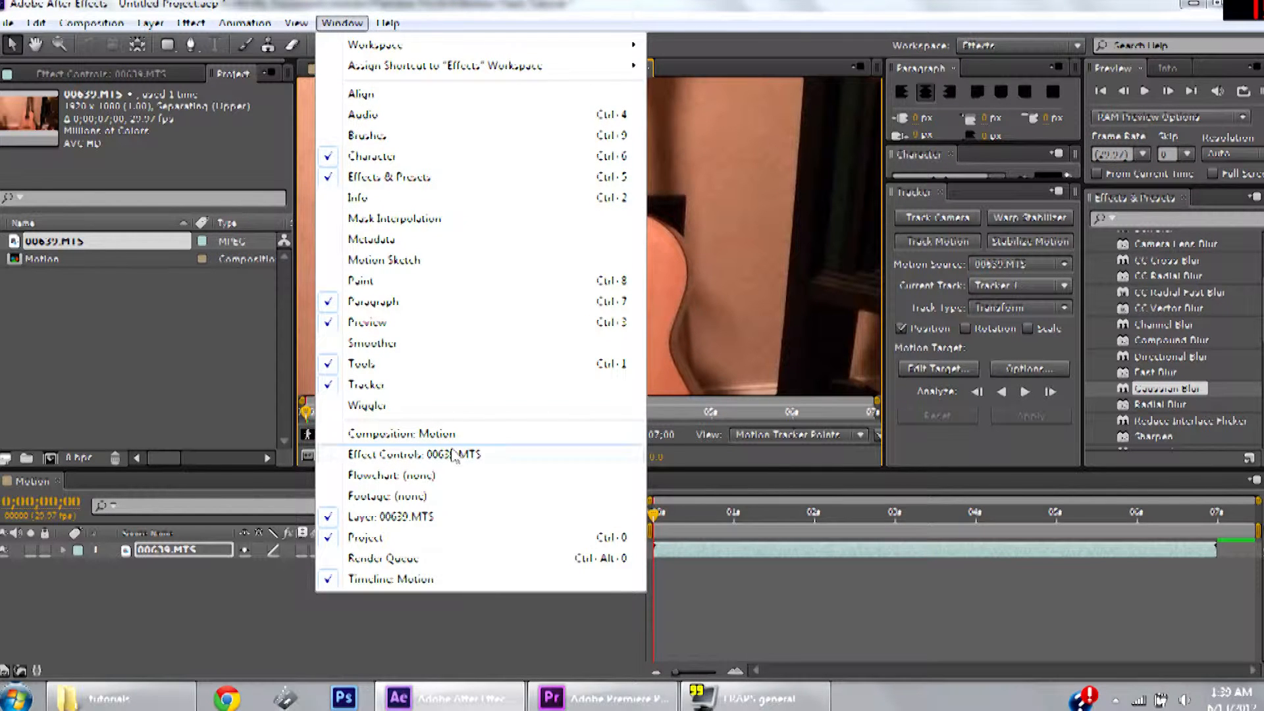
click(344, 24)
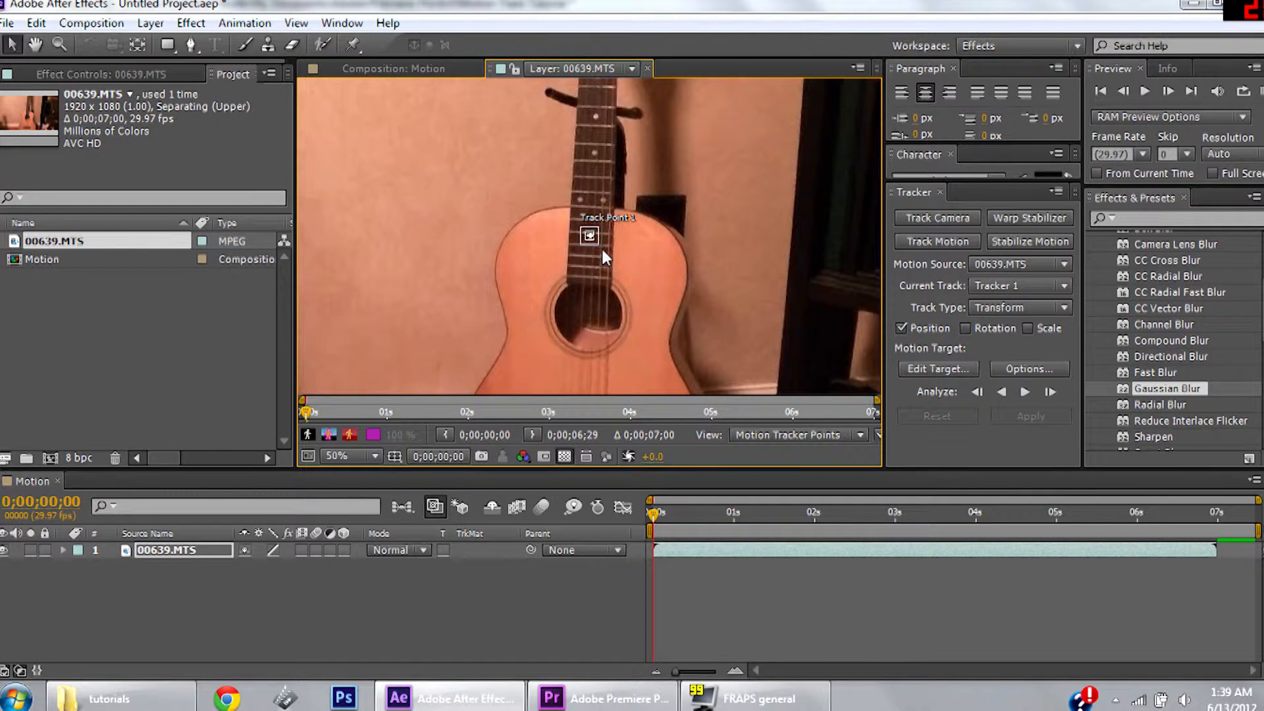
- Place Track Point 1 on the white fret dot just above the stand's arms and enlarge its search region beyond the neck's width
drag(590, 235, 638, 178)
scroll(764, 221, down, 1)
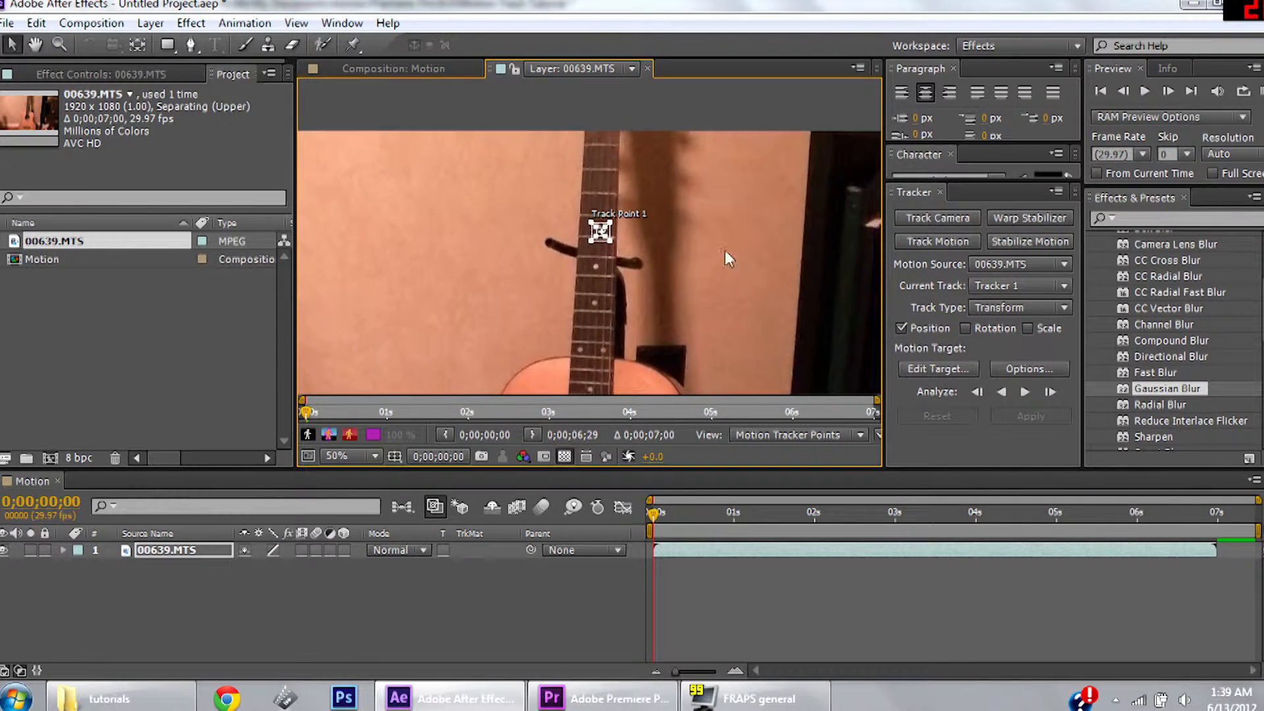
scroll(725, 250, up, 2)
drag(591, 235, 579, 211)
scroll(579, 211, up, 1)
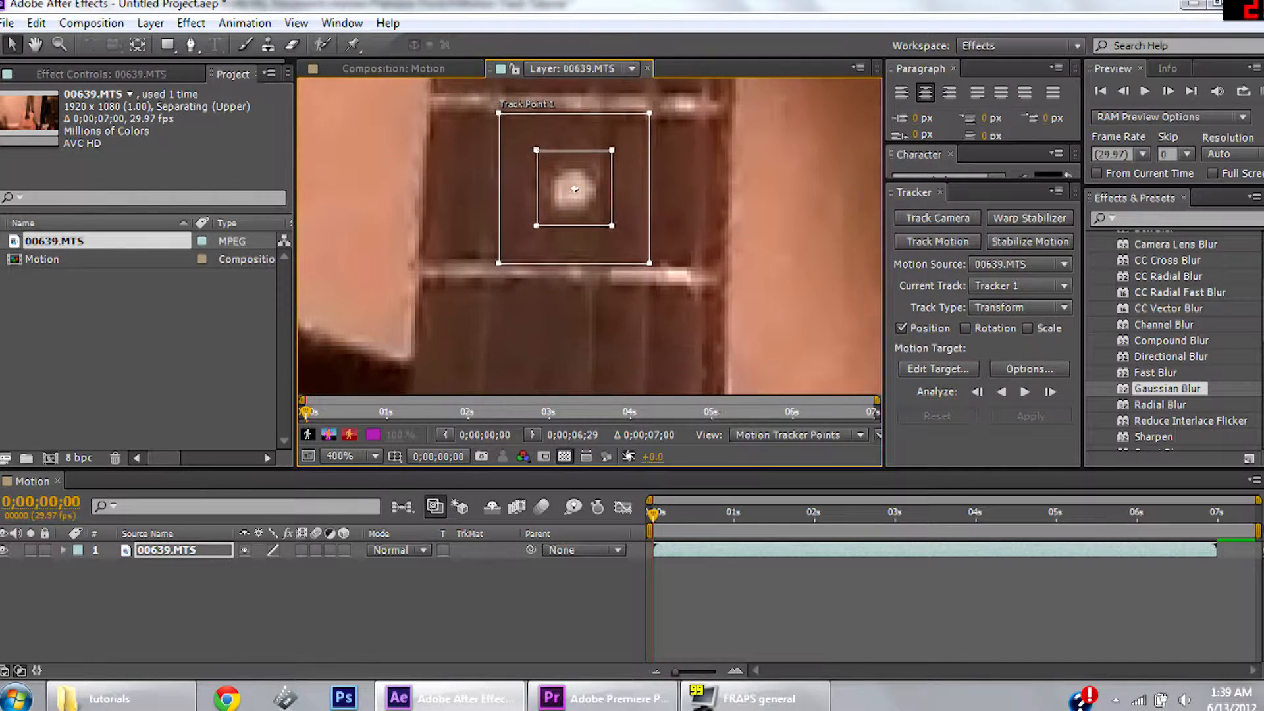
mouse_move(679, 260)
mouse_down()
mouse_move(674, 238)
mouse_move(673, 276)
mouse_move(699, 288)
mouse_move(660, 262)
mouse_up()
scroll(780, 248, down, 1)
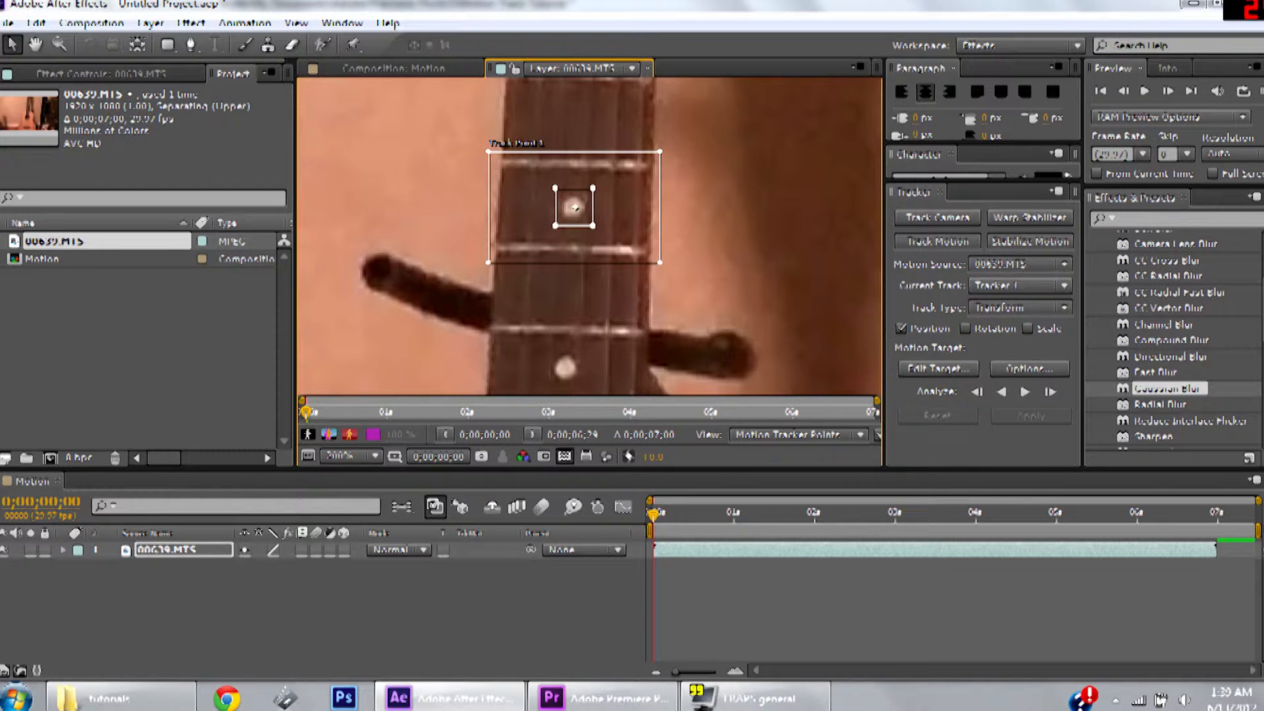
- Enable rotation tracking in addition to position for Tracker 1
scroll(612, 241, down, 2)
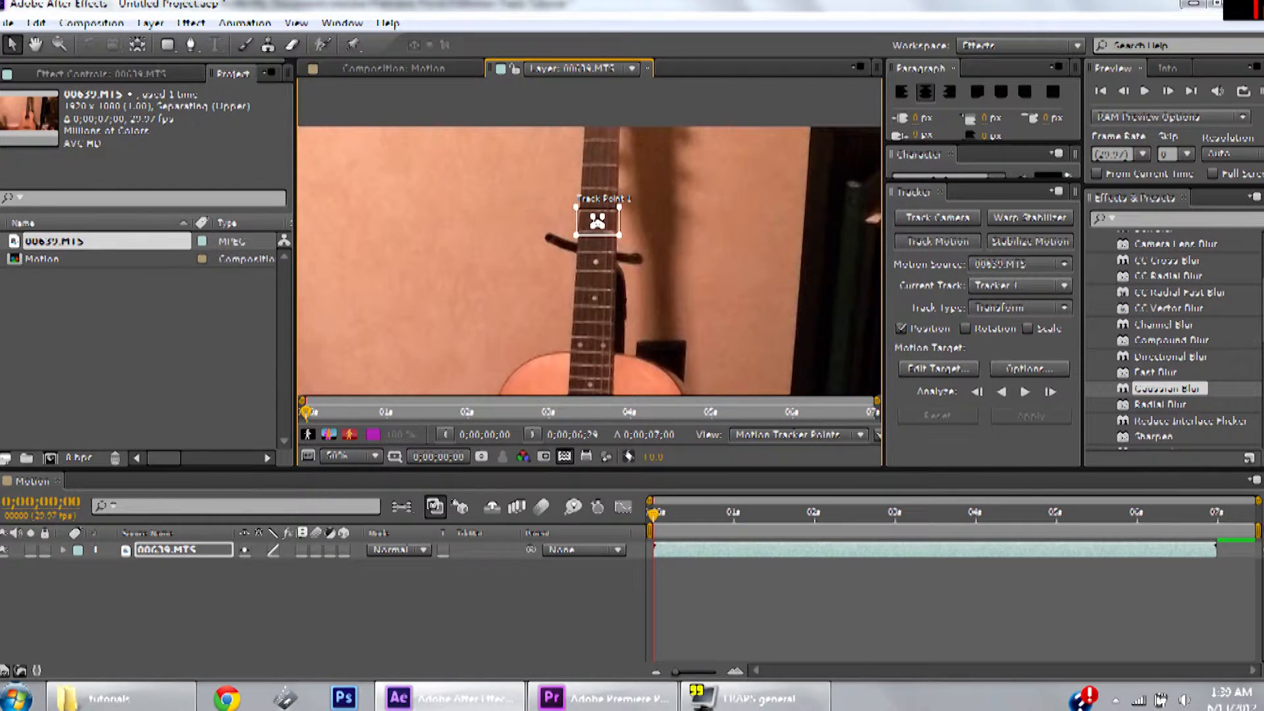
drag(633, 261, 655, 179)
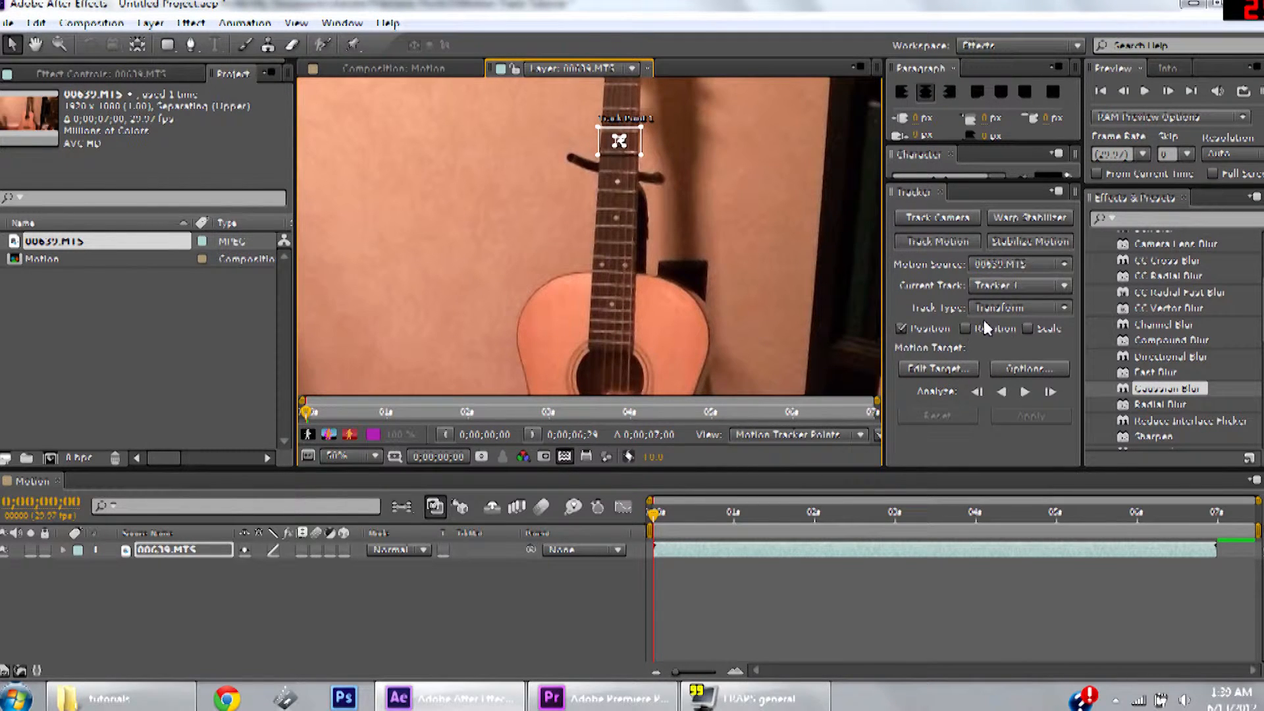
click(966, 327)
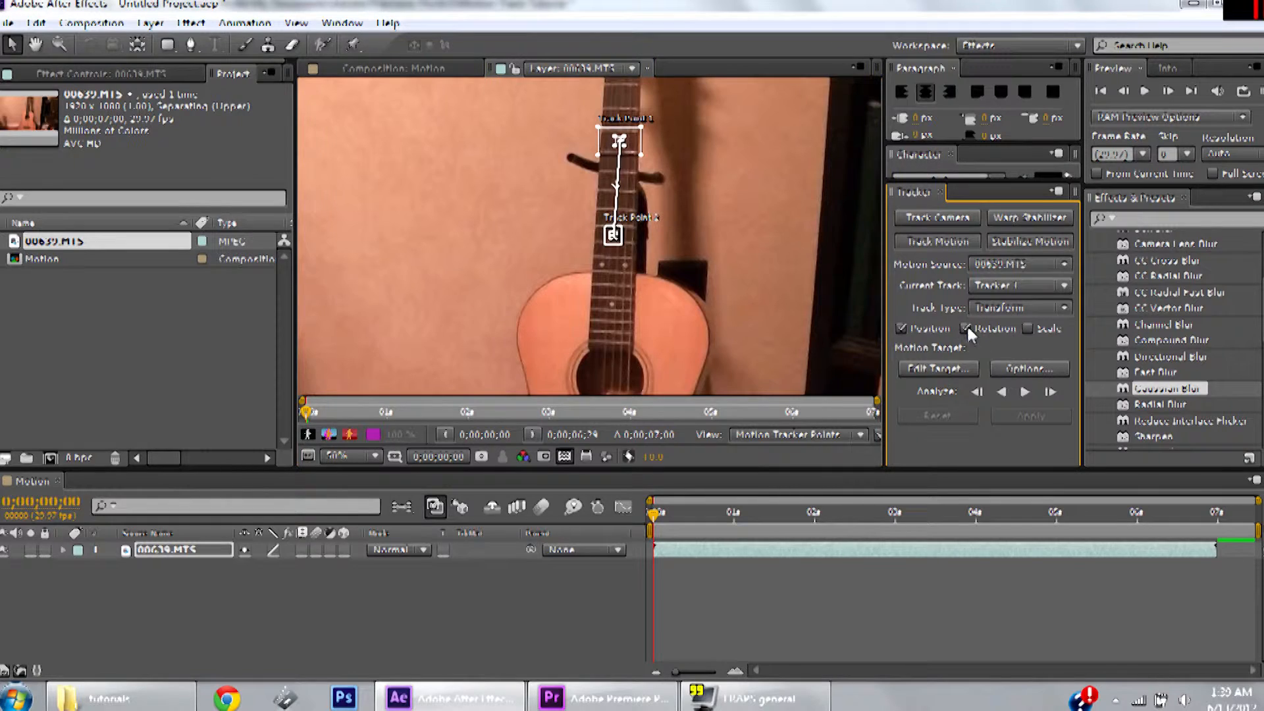
- Place Track Point 2 on the single white fret dot over the guitar body and widen its search region to the neck's width
scroll(641, 270, up, 1)
drag(629, 365, 630, 153)
scroll(615, 138, up, 1)
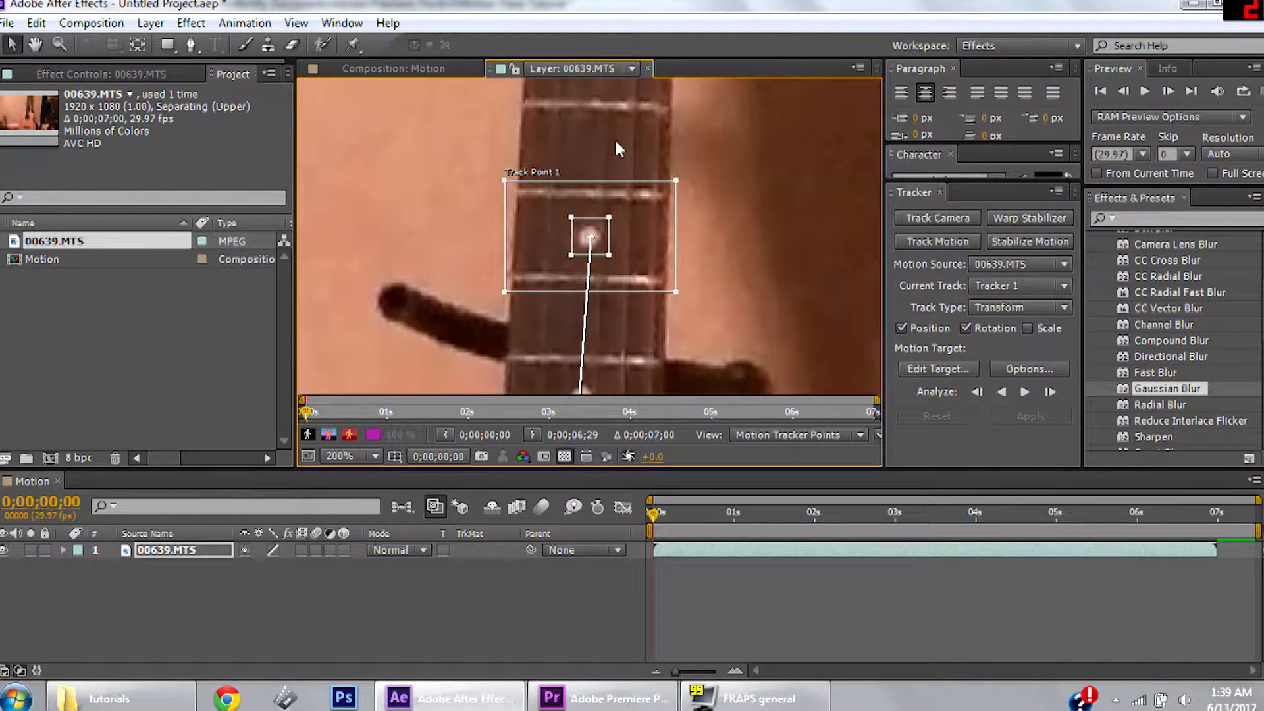
drag(629, 329, 624, 129)
drag(631, 305, 656, 103)
drag(627, 276, 606, 124)
drag(565, 82, 560, 347)
drag(660, 344, 652, 268)
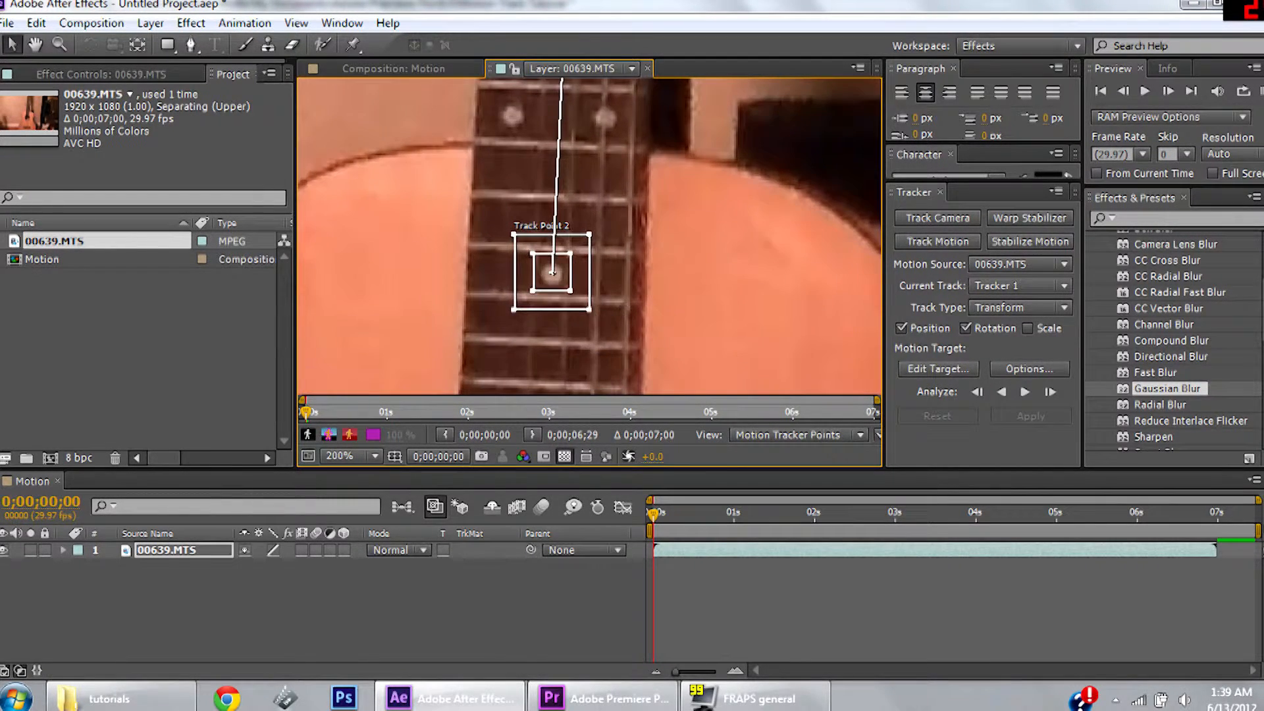
drag(591, 310, 649, 311)
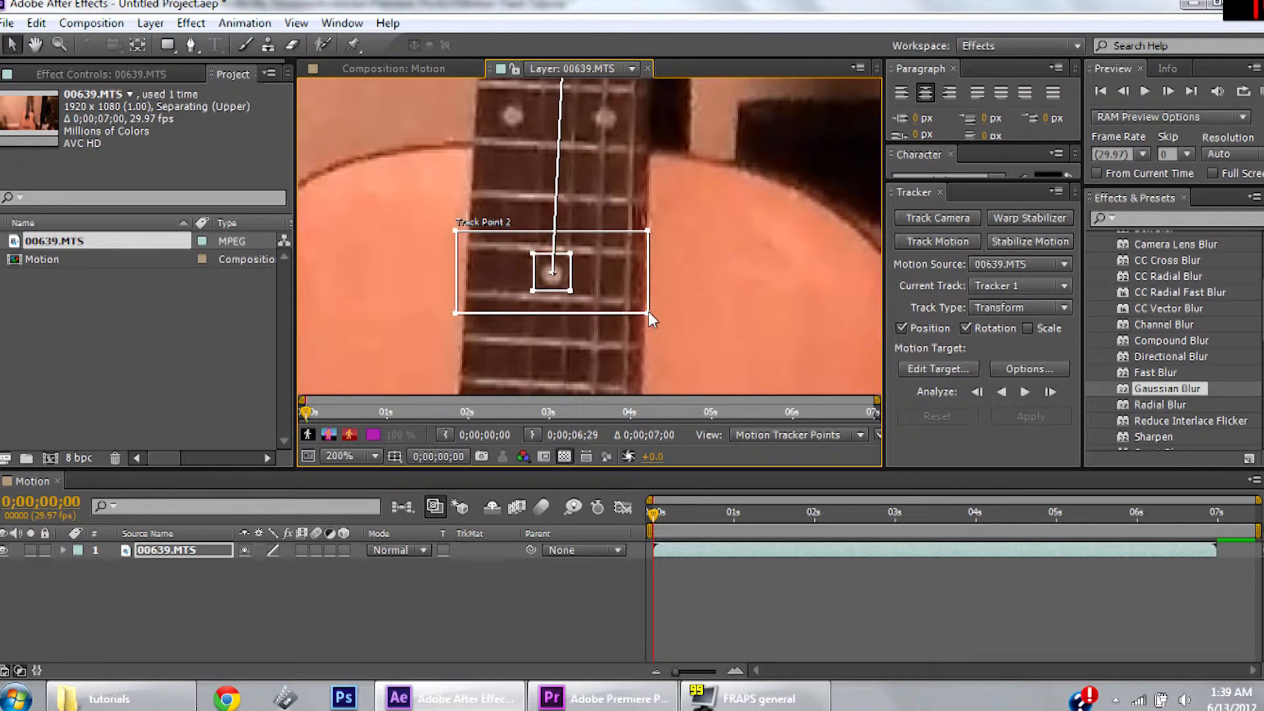
- Analyze the motion of both track points forward through the whole clip
scroll(636, 212, down, 4)
scroll(645, 212, down, 2)
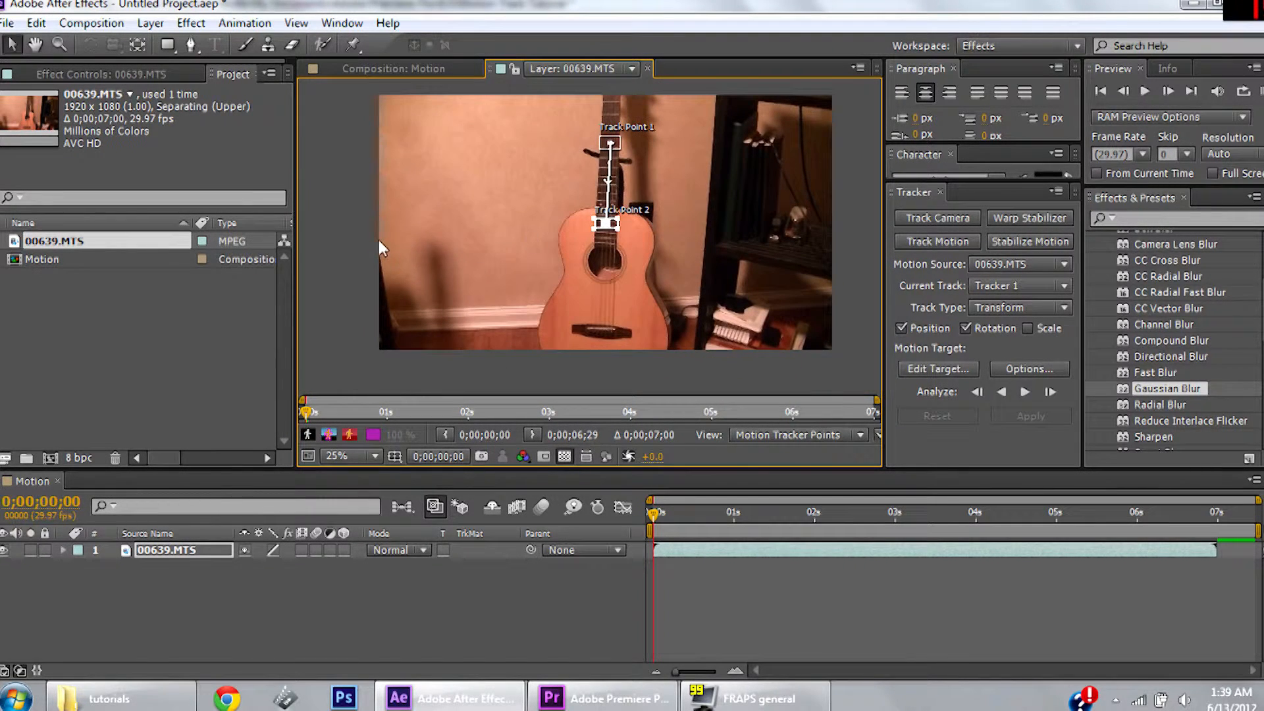
drag(459, 221, 455, 235)
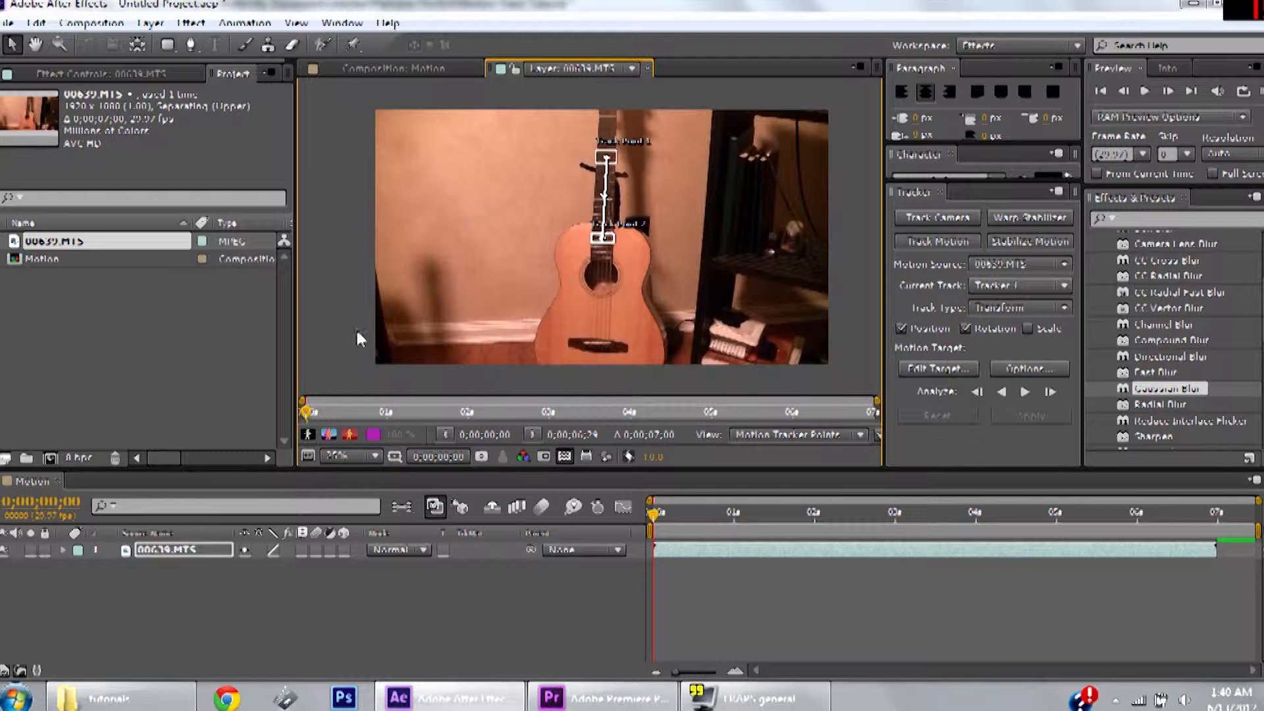
key(period)
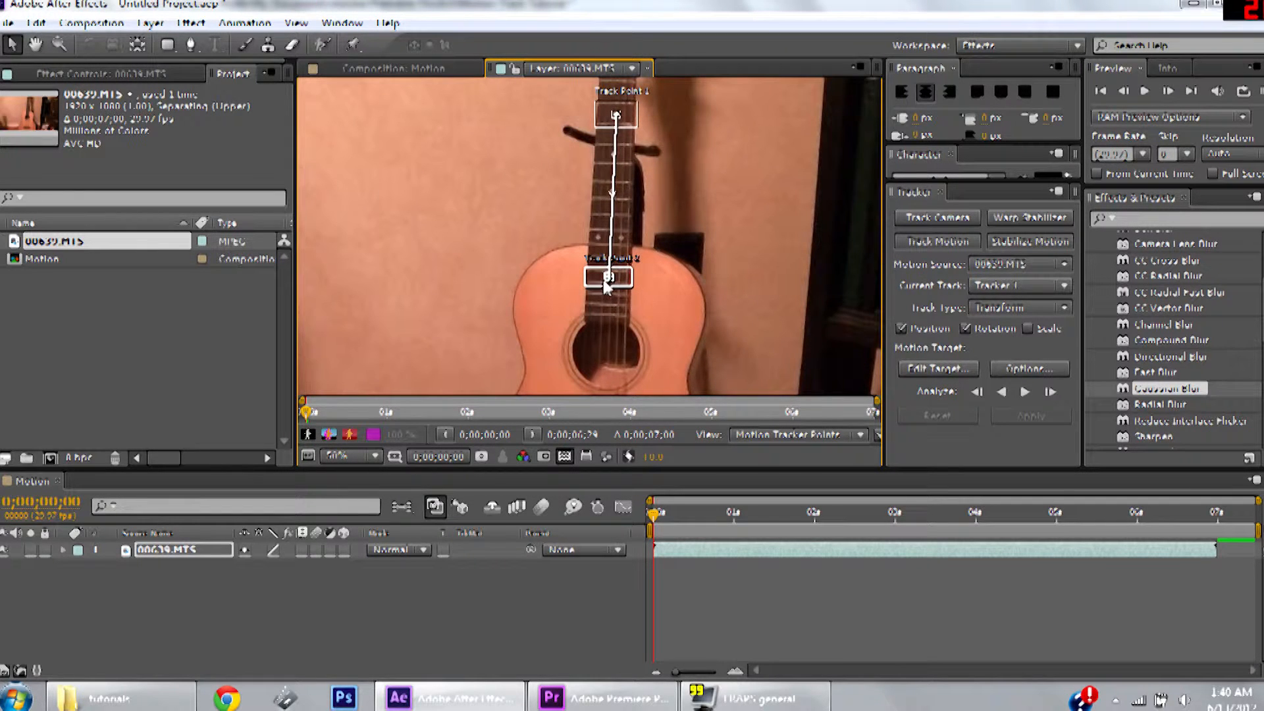
drag(549, 259, 583, 239)
scroll(575, 248, down, 1)
click(1025, 393)
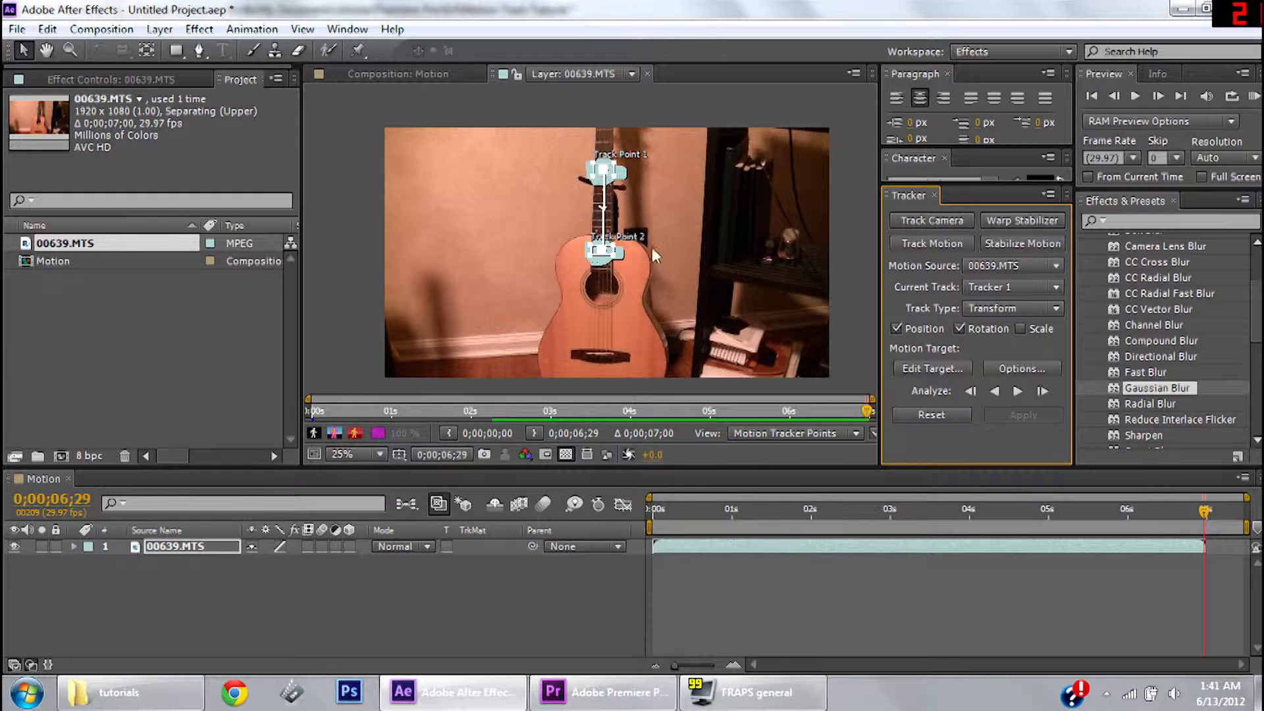
- Examine the tracked paths of both points up close and at several times near the clip's end
scroll(626, 217, up, 4)
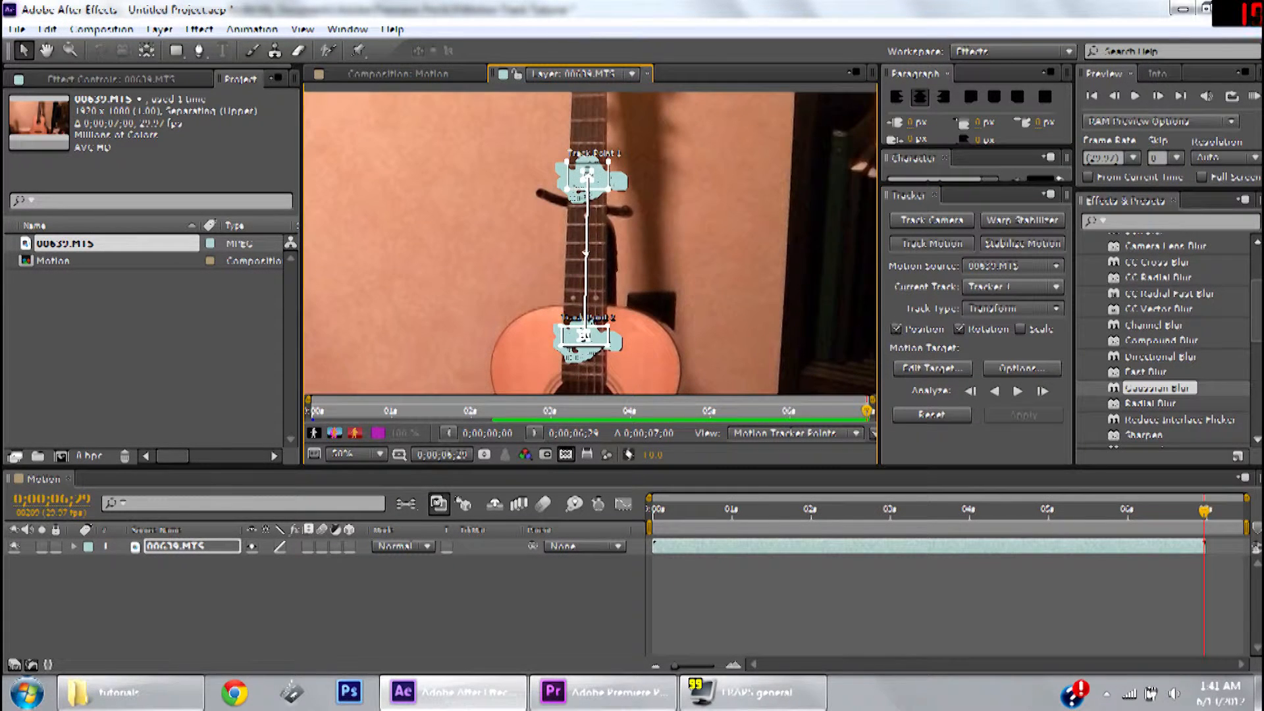
scroll(592, 247, up, 2)
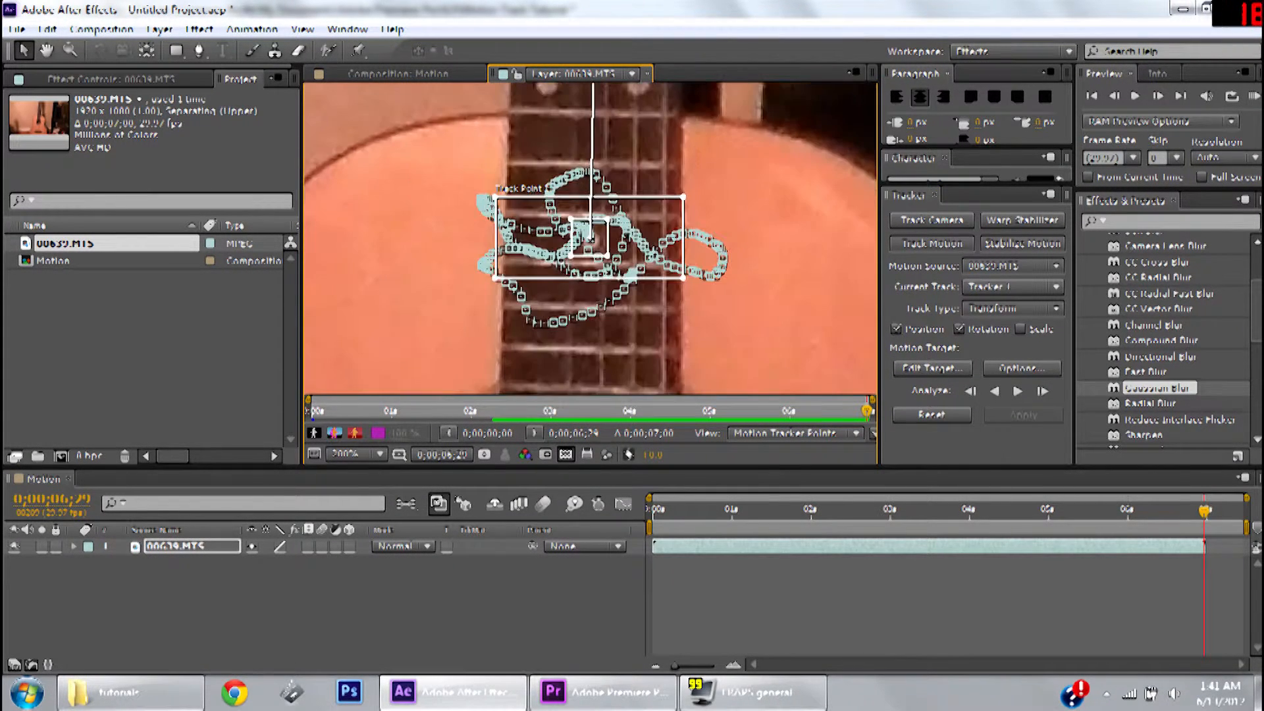
mouse_move(869, 413)
mouse_down()
mouse_move(711, 413)
mouse_move(850, 414)
mouse_up()
scroll(650, 329, down, 4)
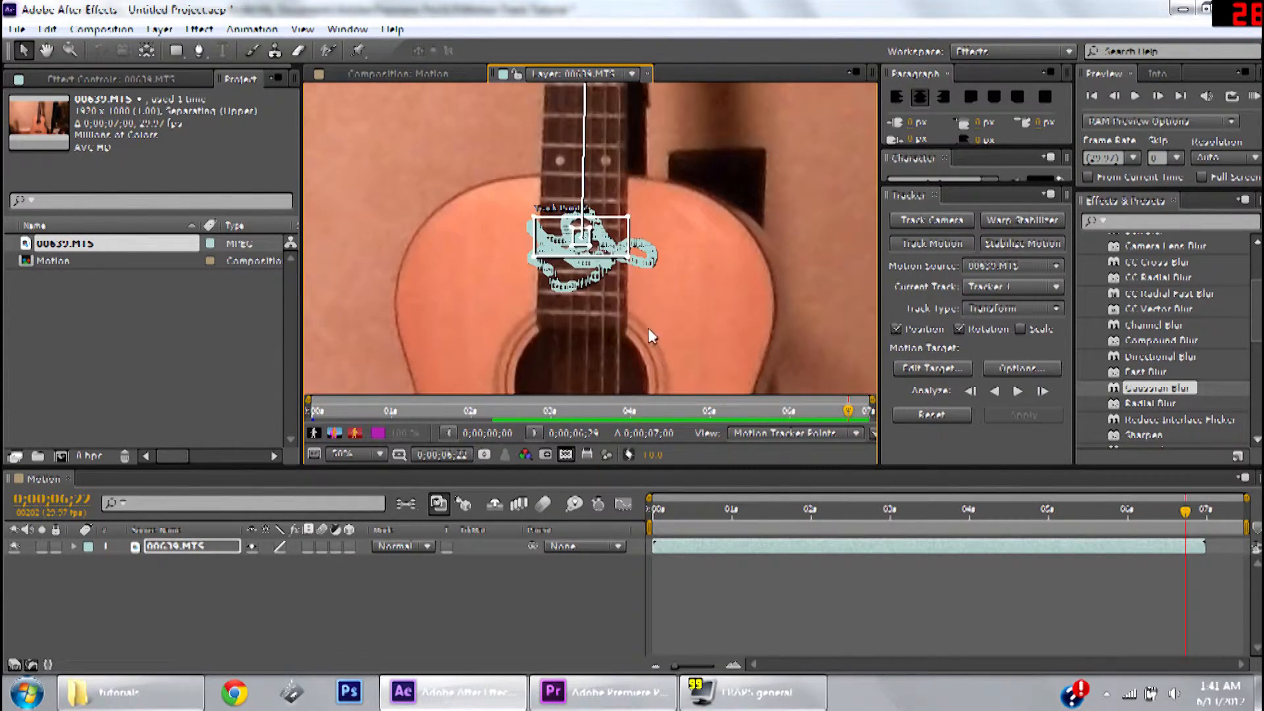
drag(604, 345, 600, 389)
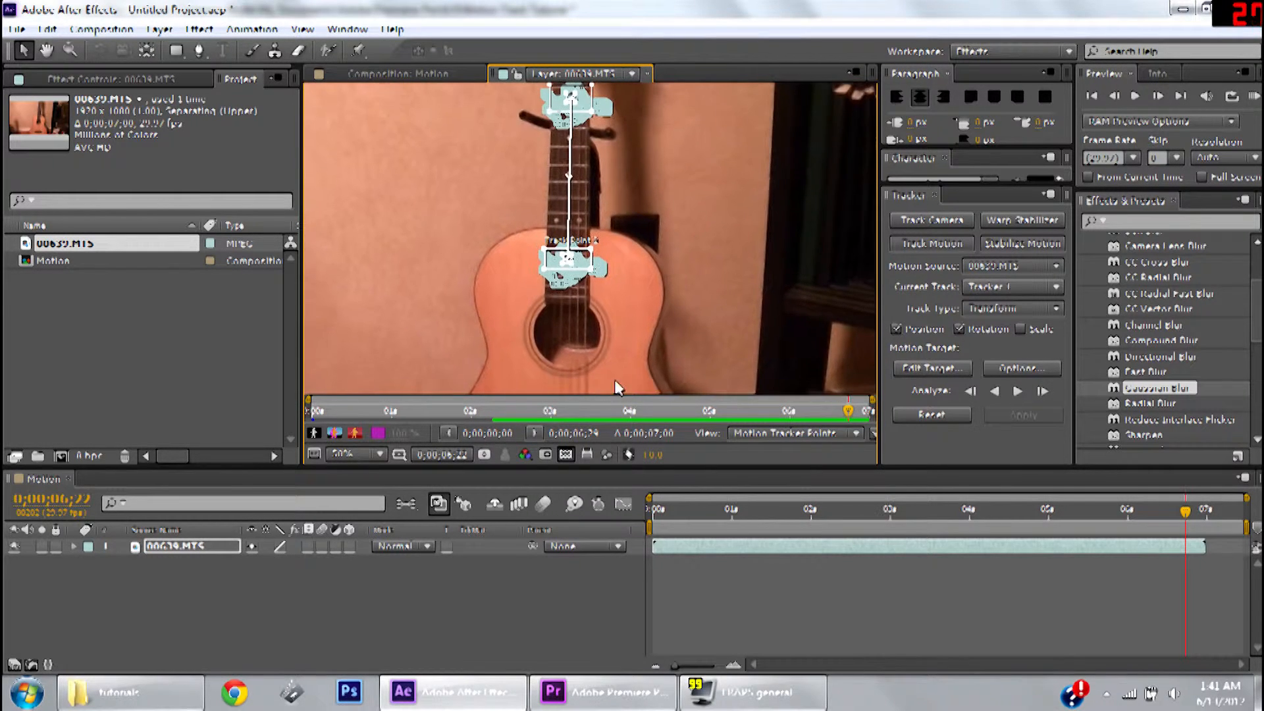
scroll(618, 295, down, 1)
mouse_move(618, 295)
mouse_down()
mouse_move(616, 310)
mouse_move(634, 293)
mouse_up()
drag(849, 411, 745, 411)
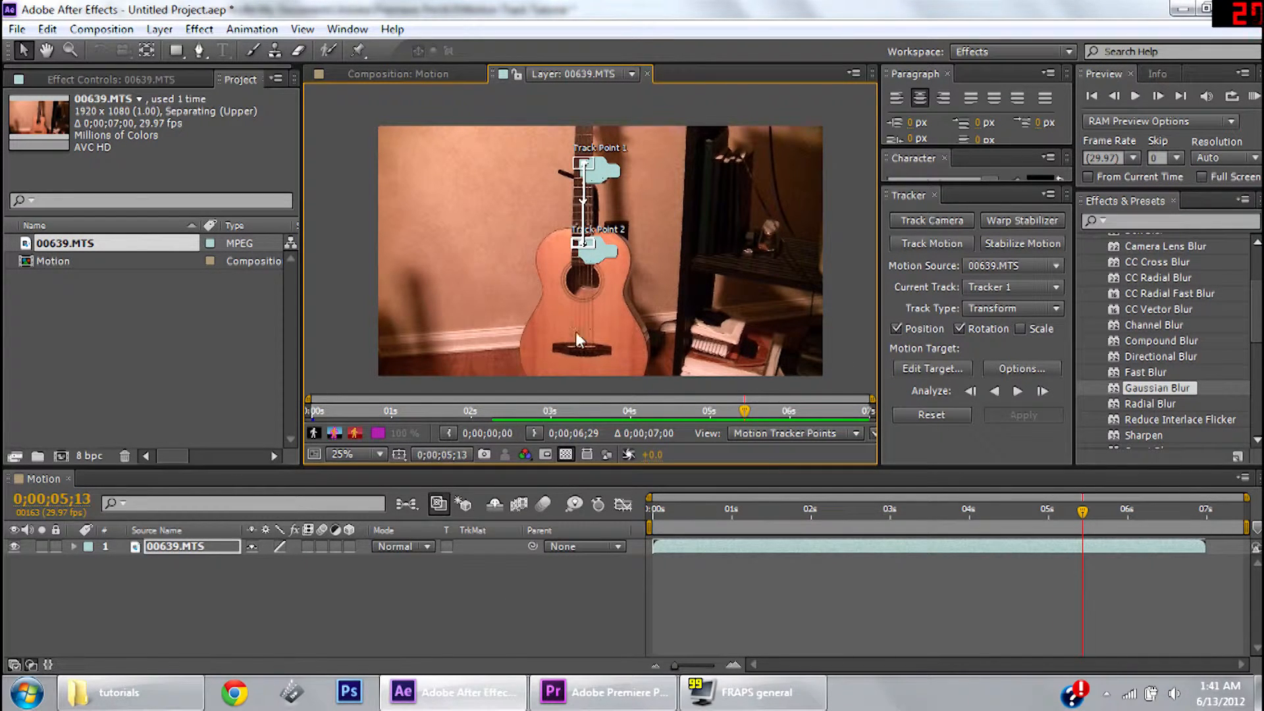
drag(744, 411, 792, 412)
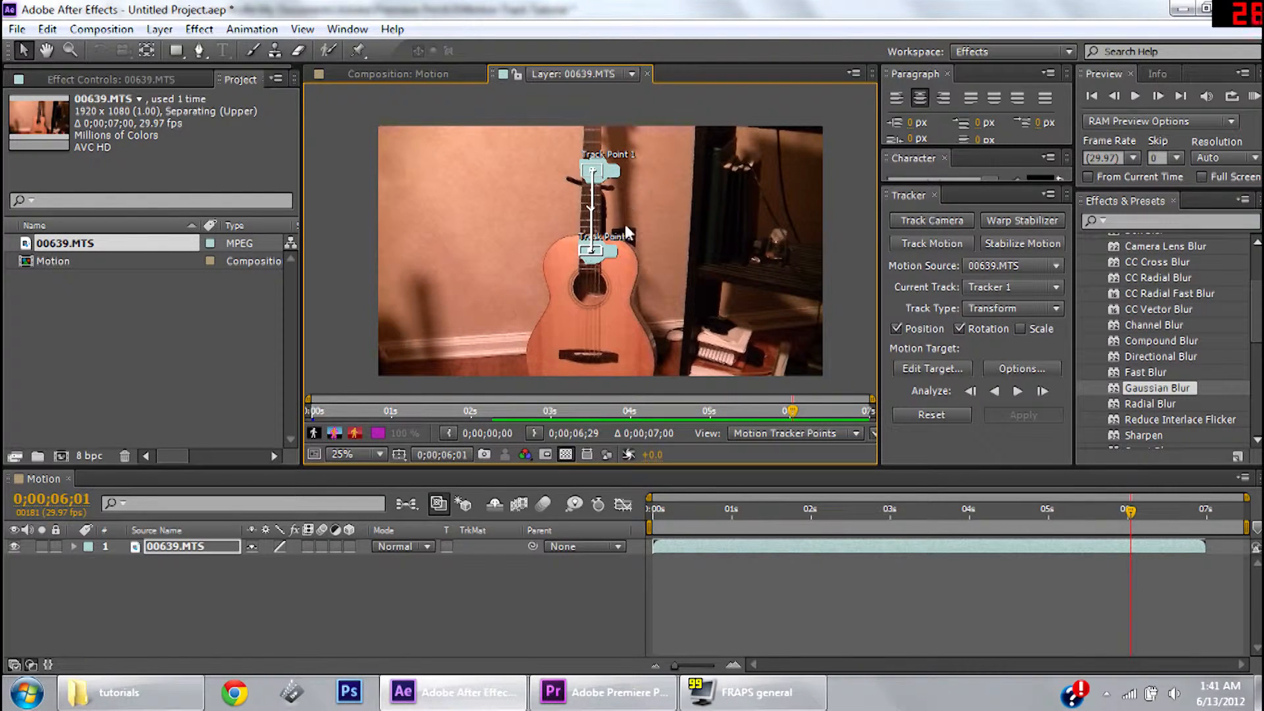
- Add a null object to the Motion composition and shorten the work area to end with the 00639.MTS layer
click(299, 582)
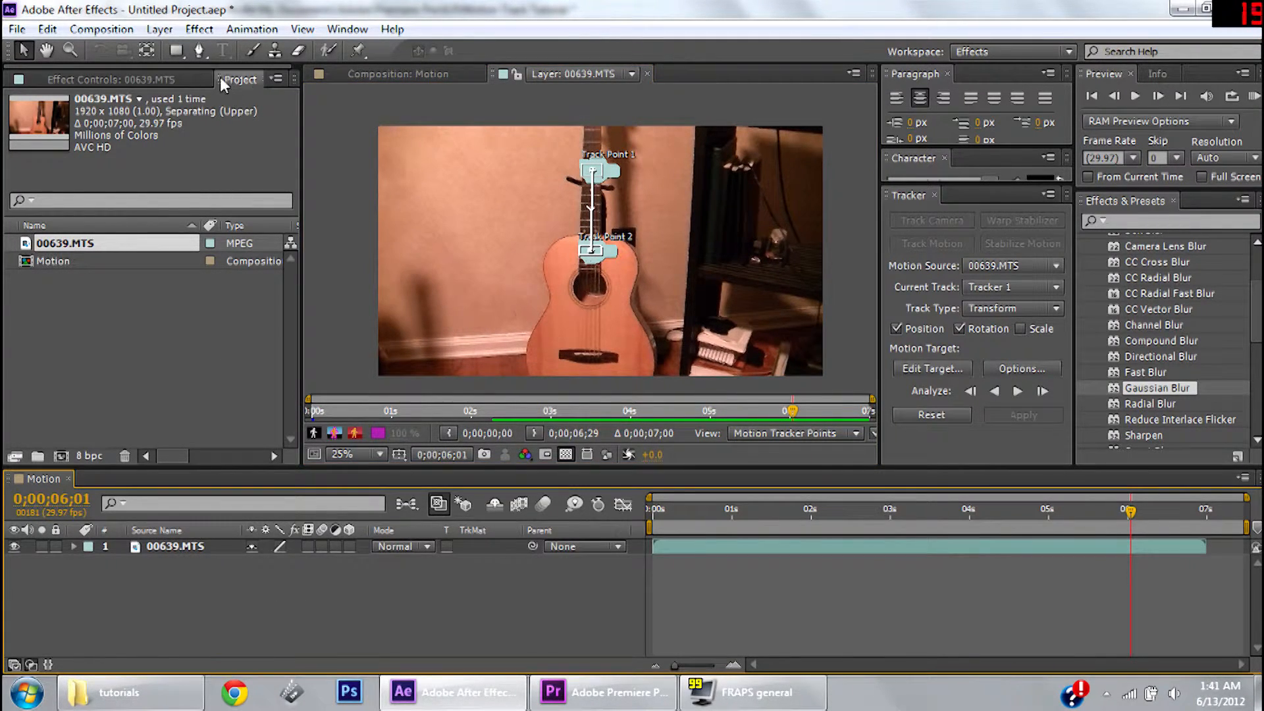
click(158, 29)
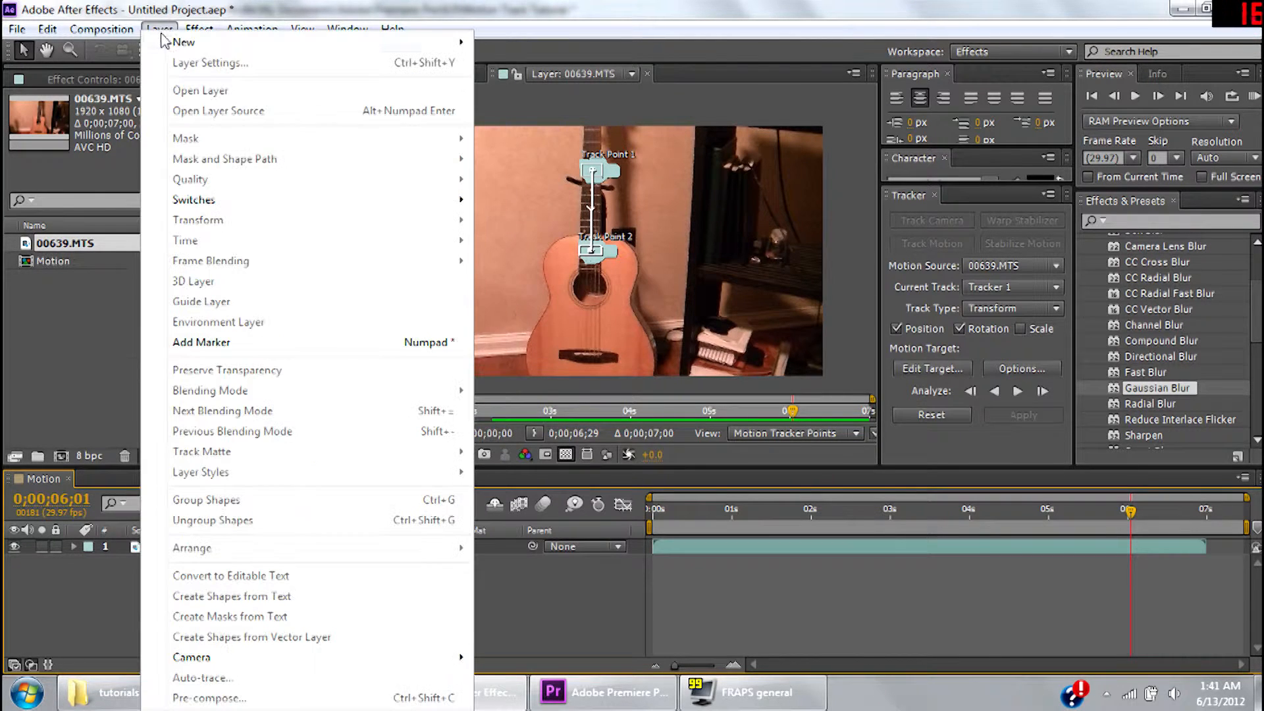
mouse_move(398, 48)
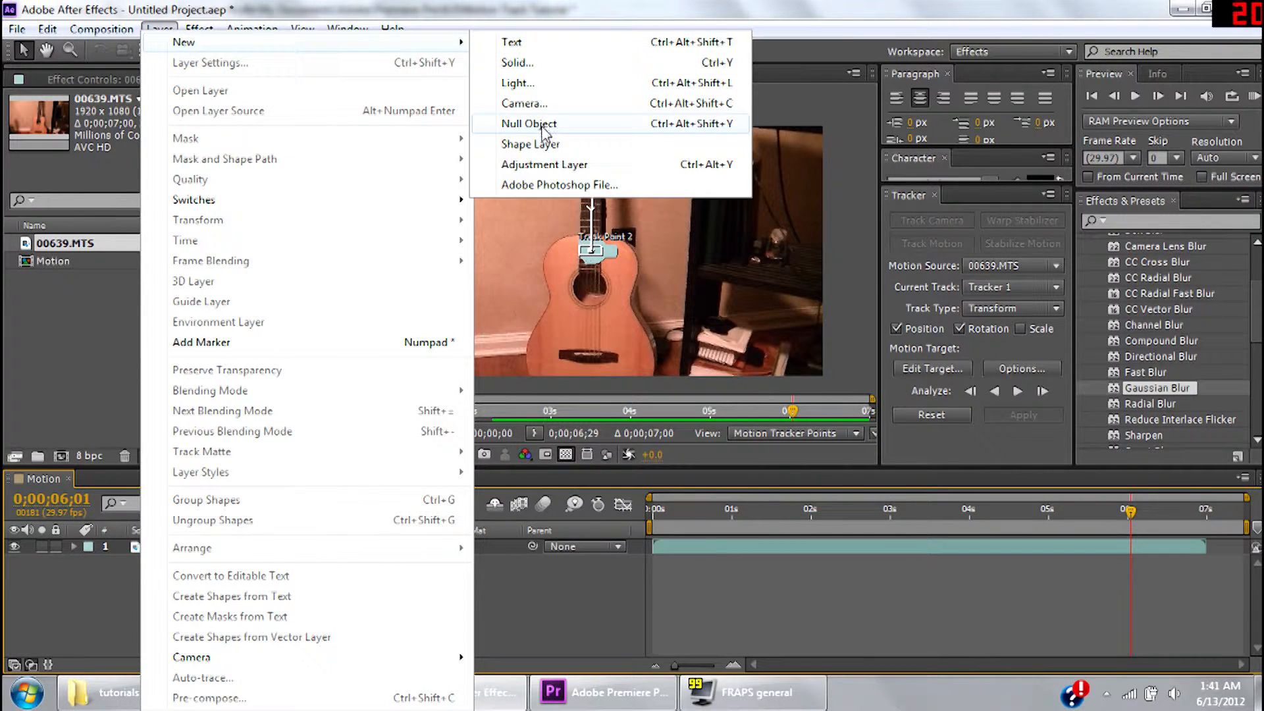
click(544, 129)
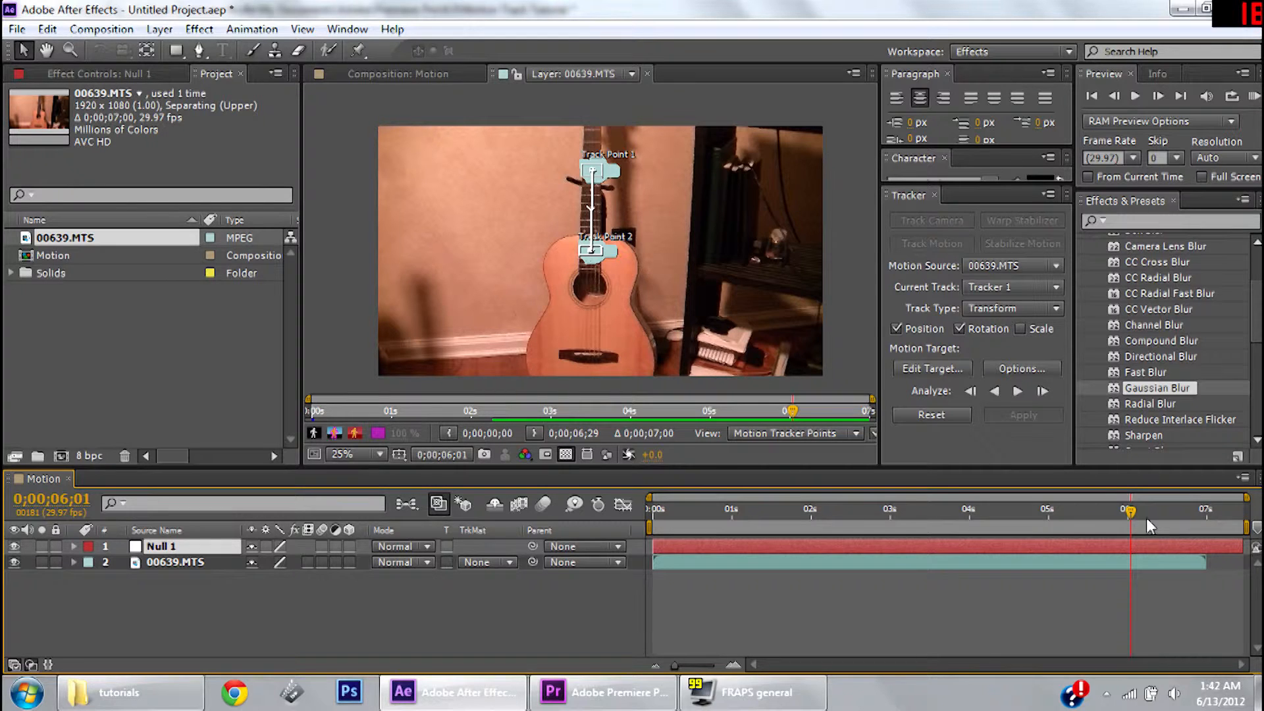
mouse_move(1133, 514)
mouse_down()
mouse_move(1152, 519)
mouse_move(1136, 517)
mouse_up()
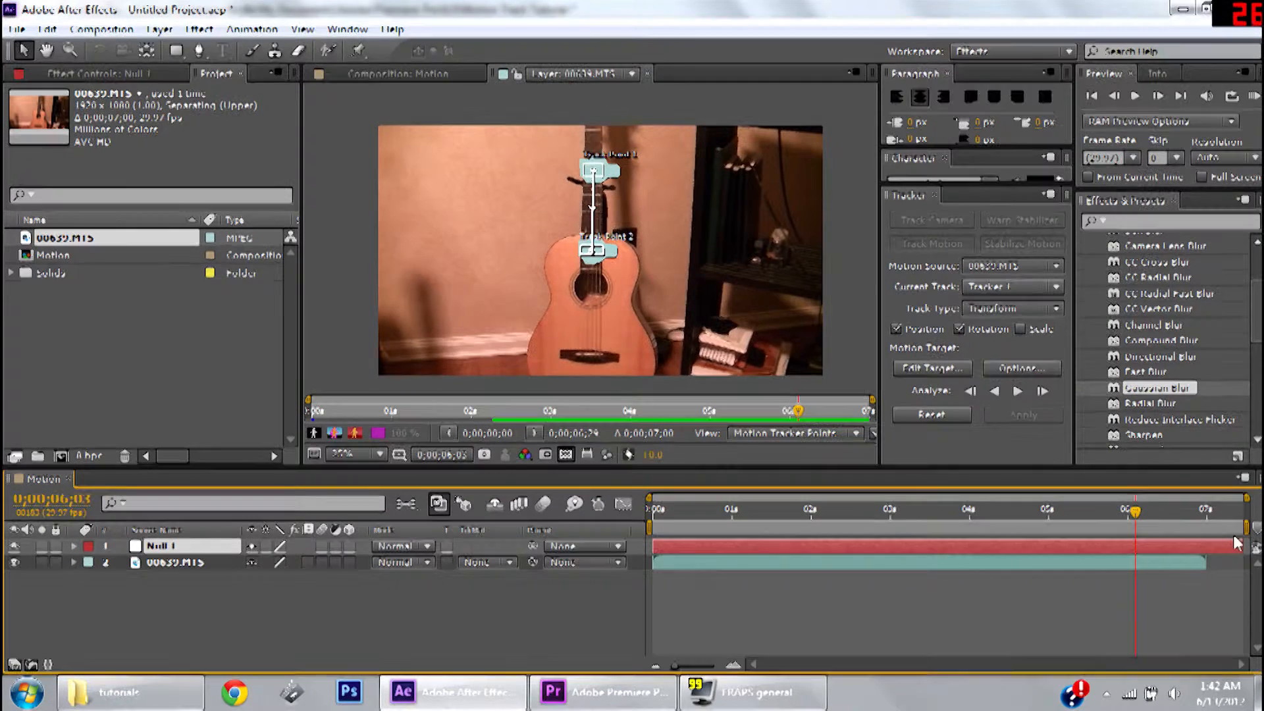
drag(1240, 530, 1210, 530)
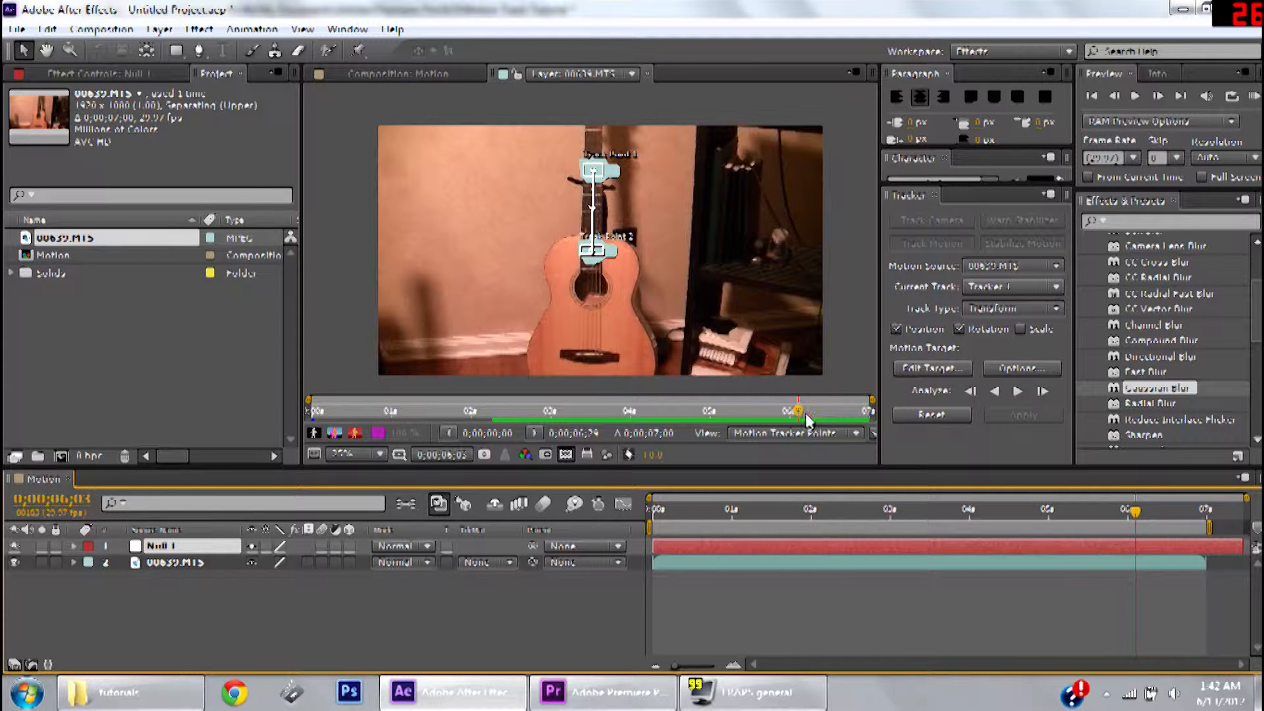
- Set the Null 1 layer as the motion target of the 00639.MTS layer's Tracker 1
click(192, 562)
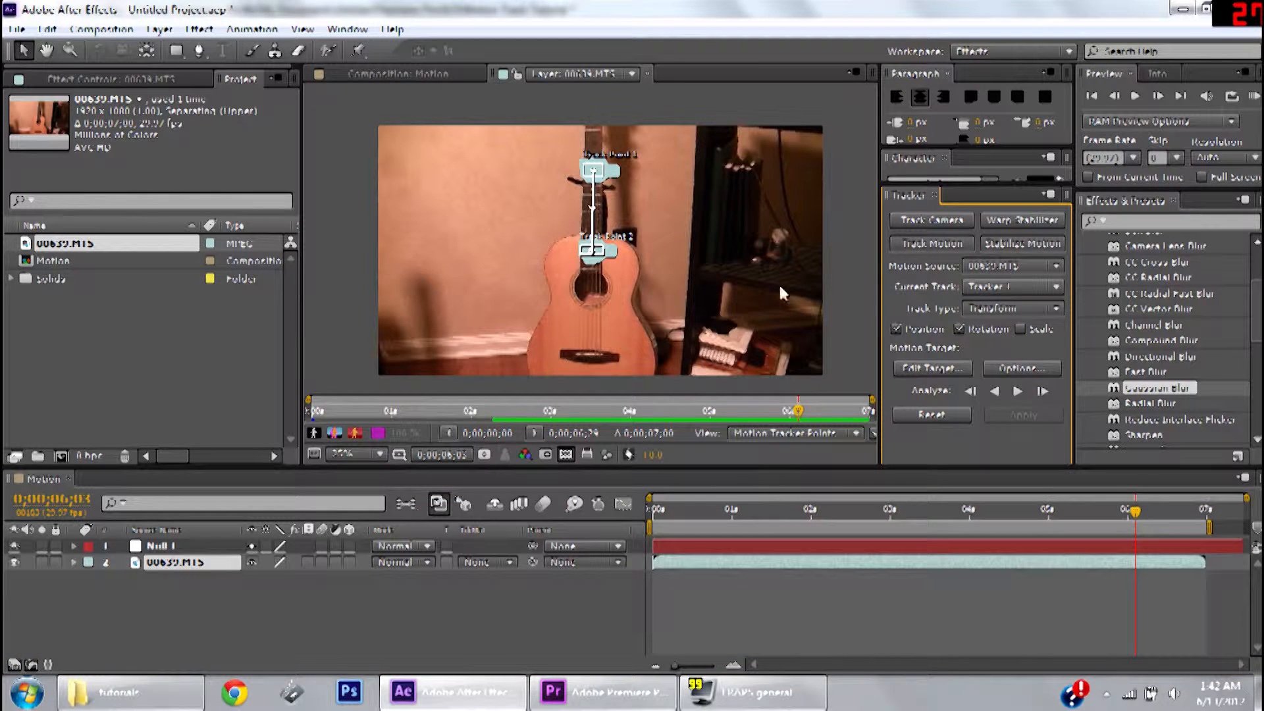
click(108, 78)
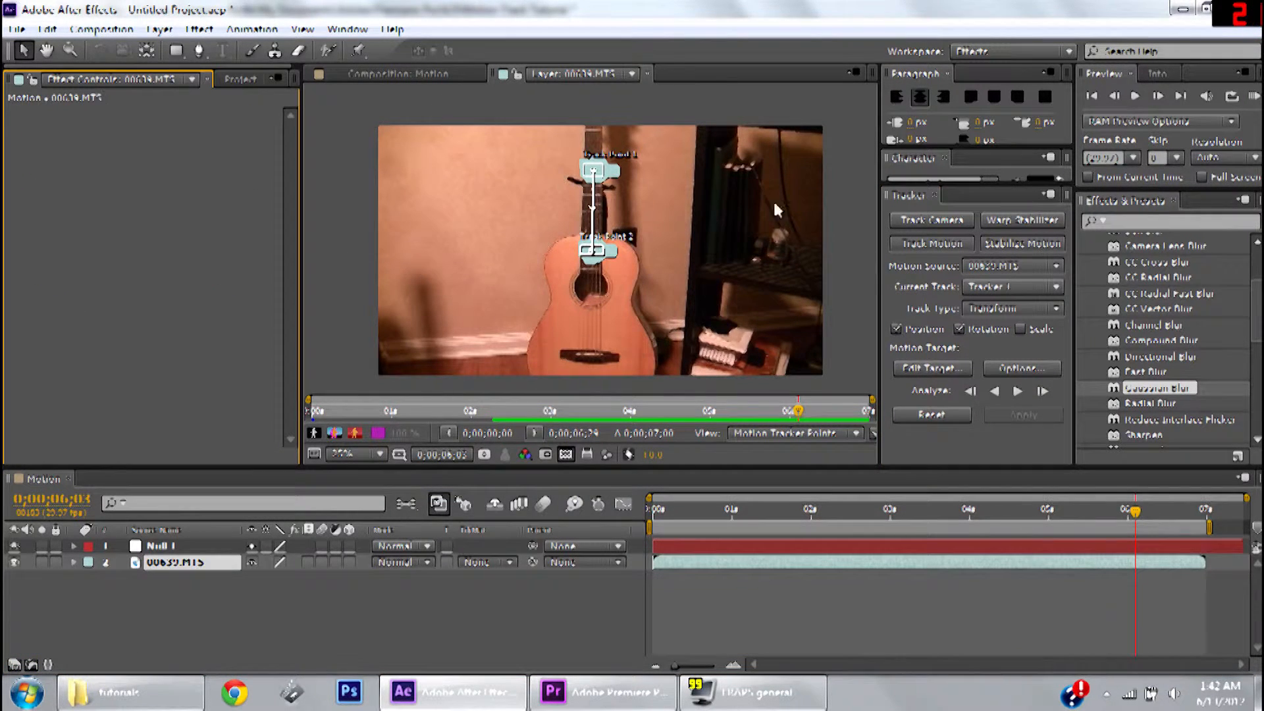
click(1018, 392)
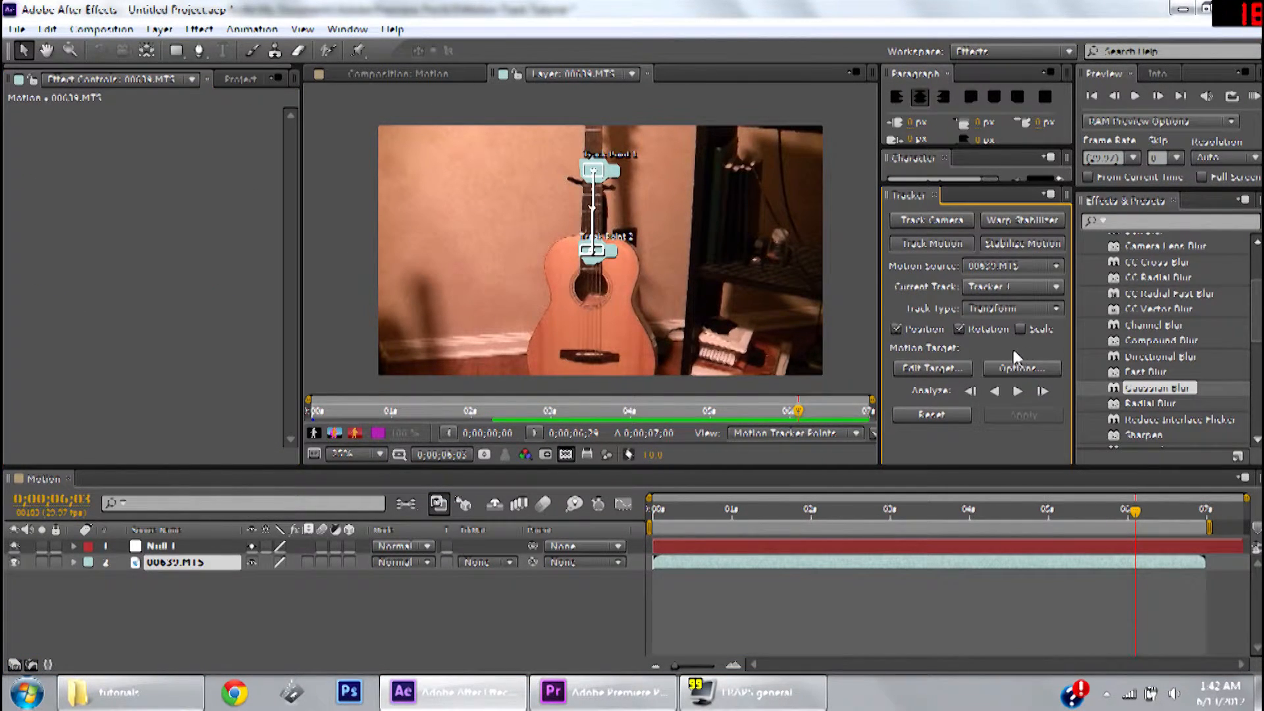
click(929, 369)
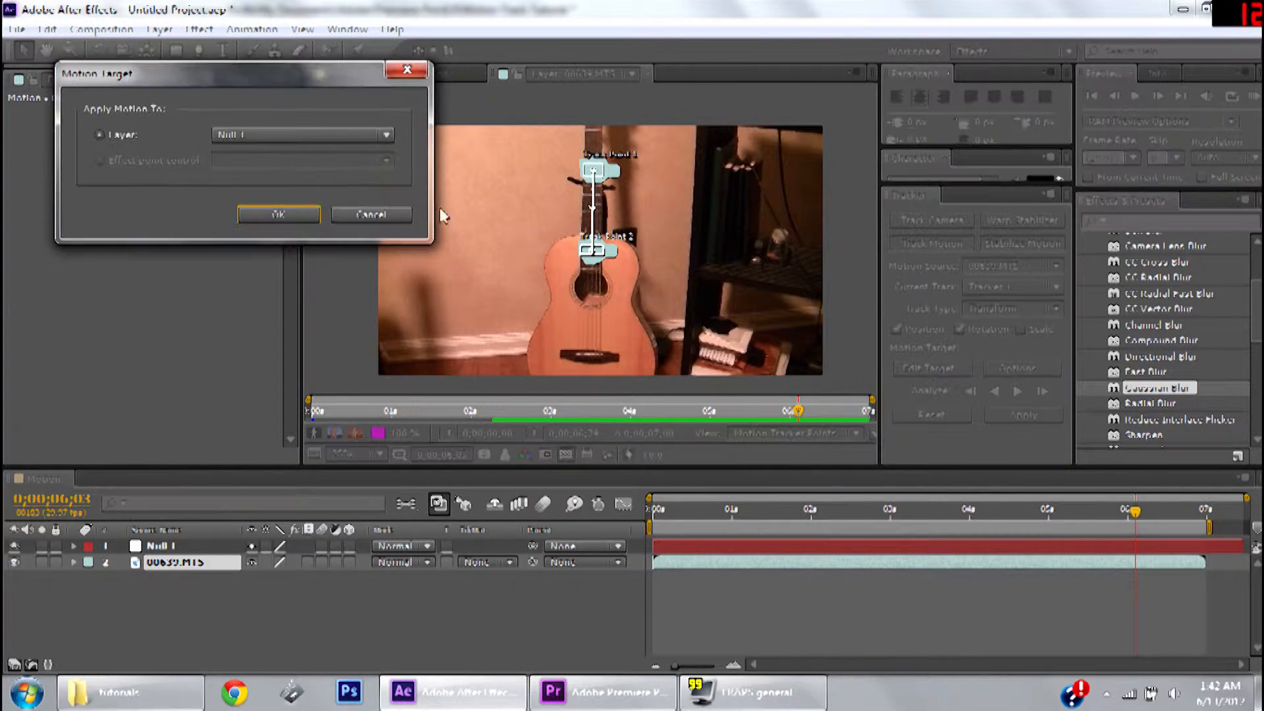
click(245, 135)
click(255, 156)
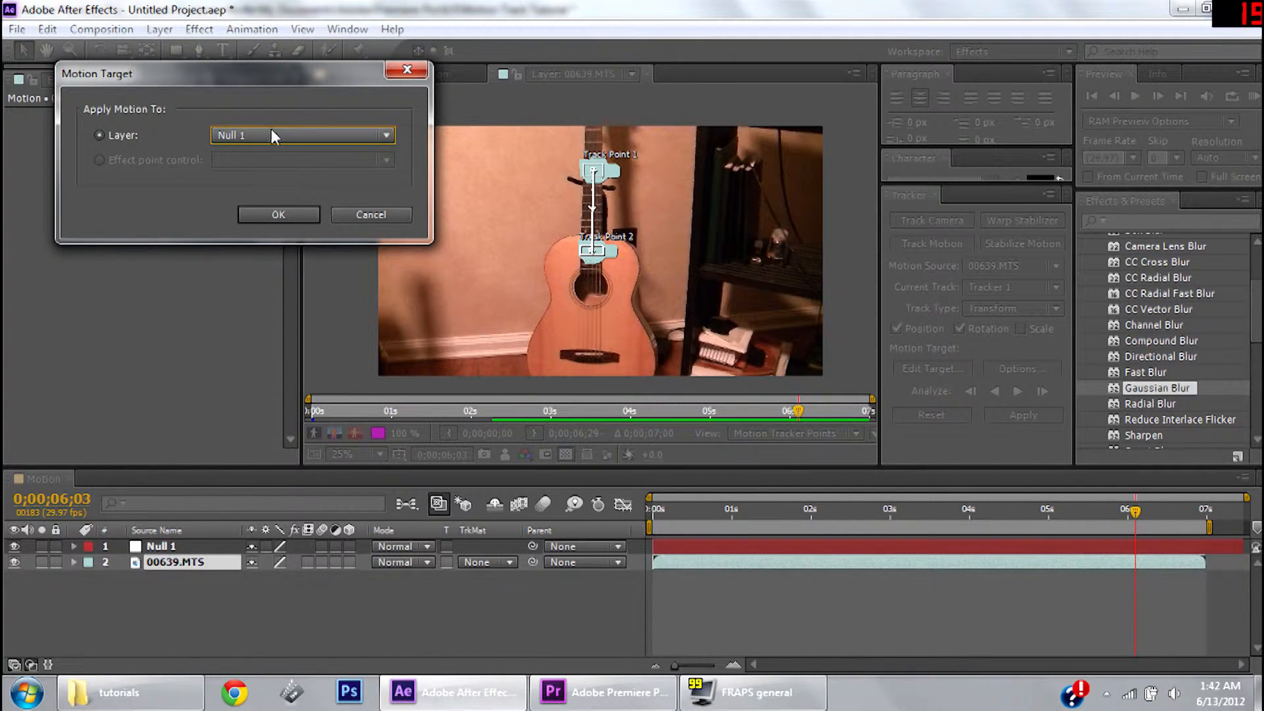
click(278, 214)
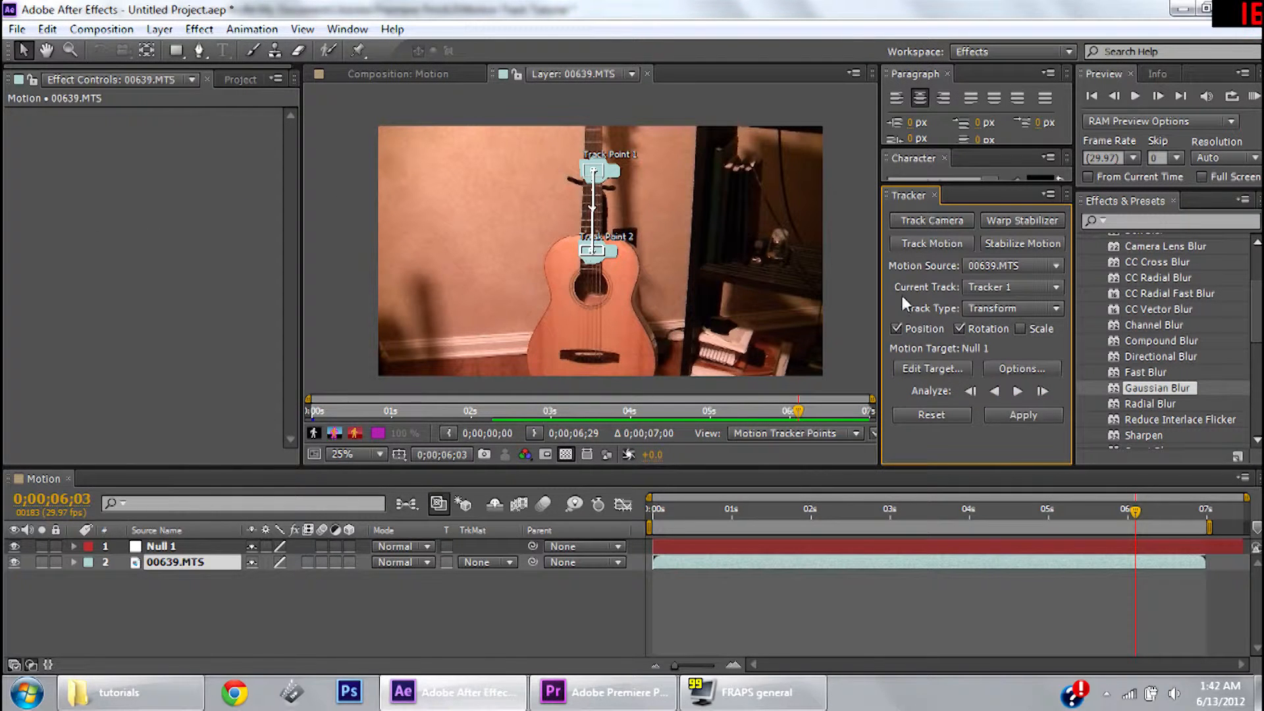
- Apply the tracked motion to Null 1 in the X and Y dimensions, and collapse the null layer's properties
click(1026, 415)
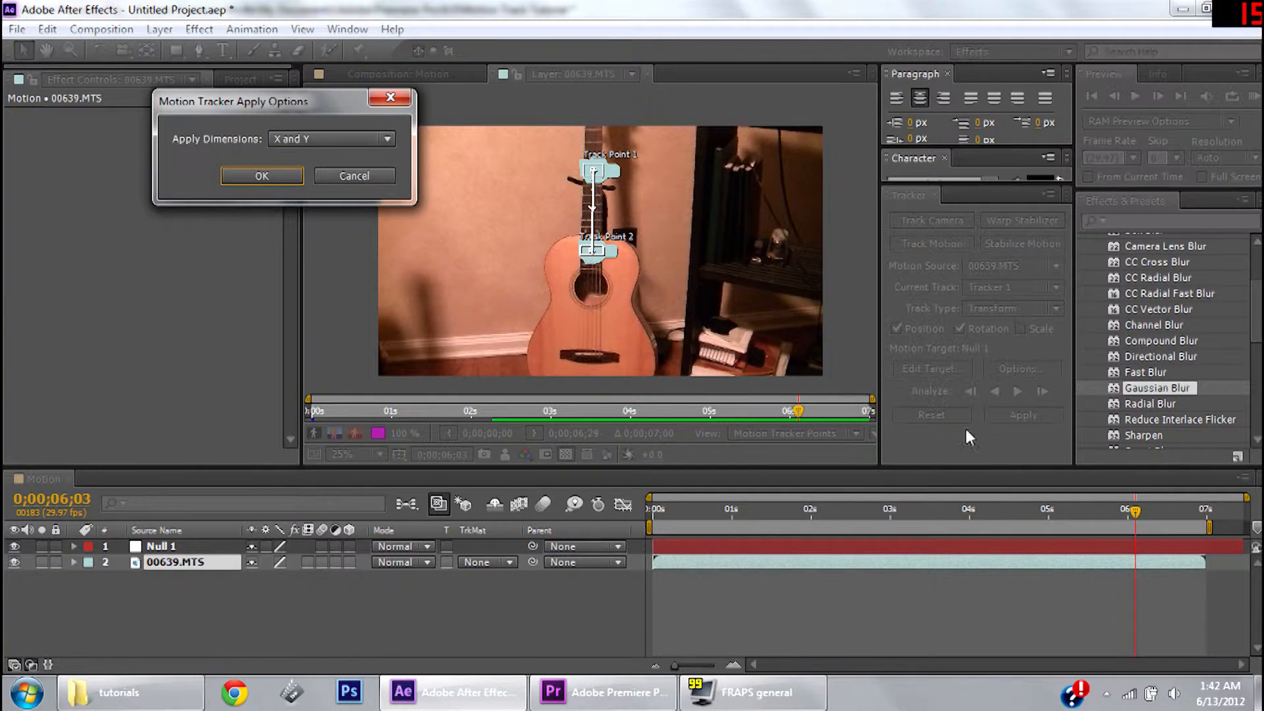
click(273, 139)
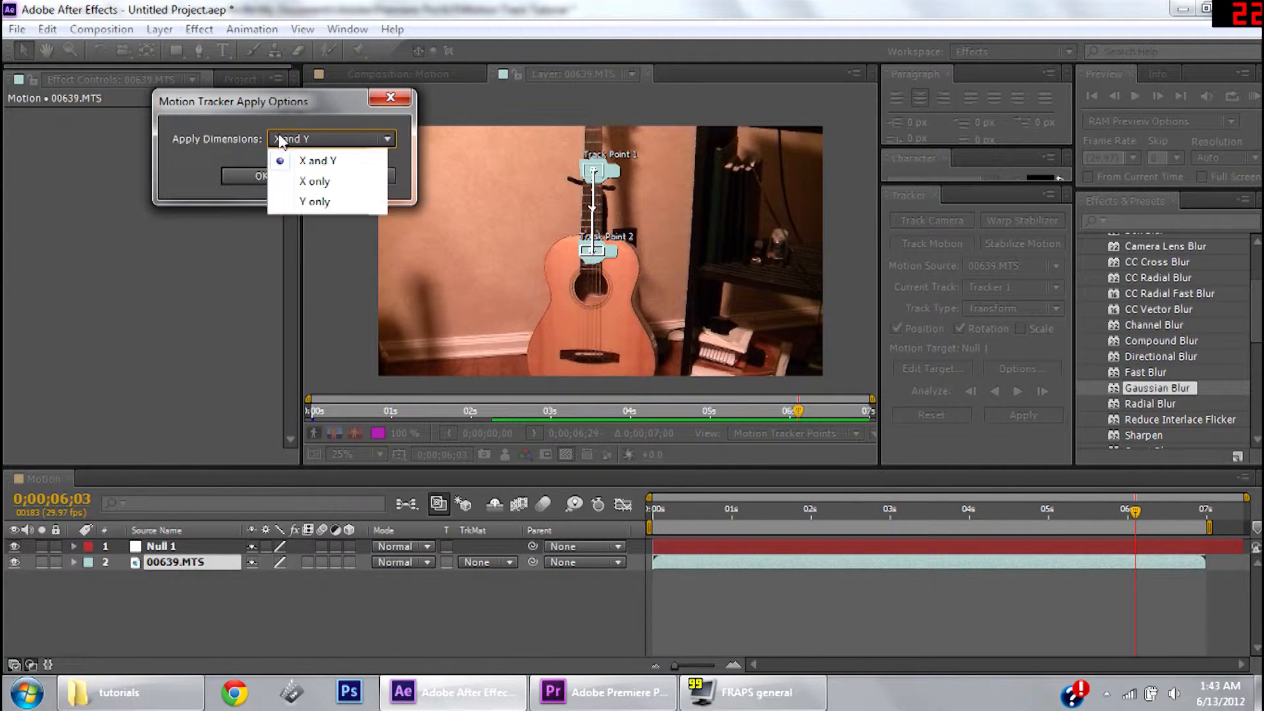
click(313, 166)
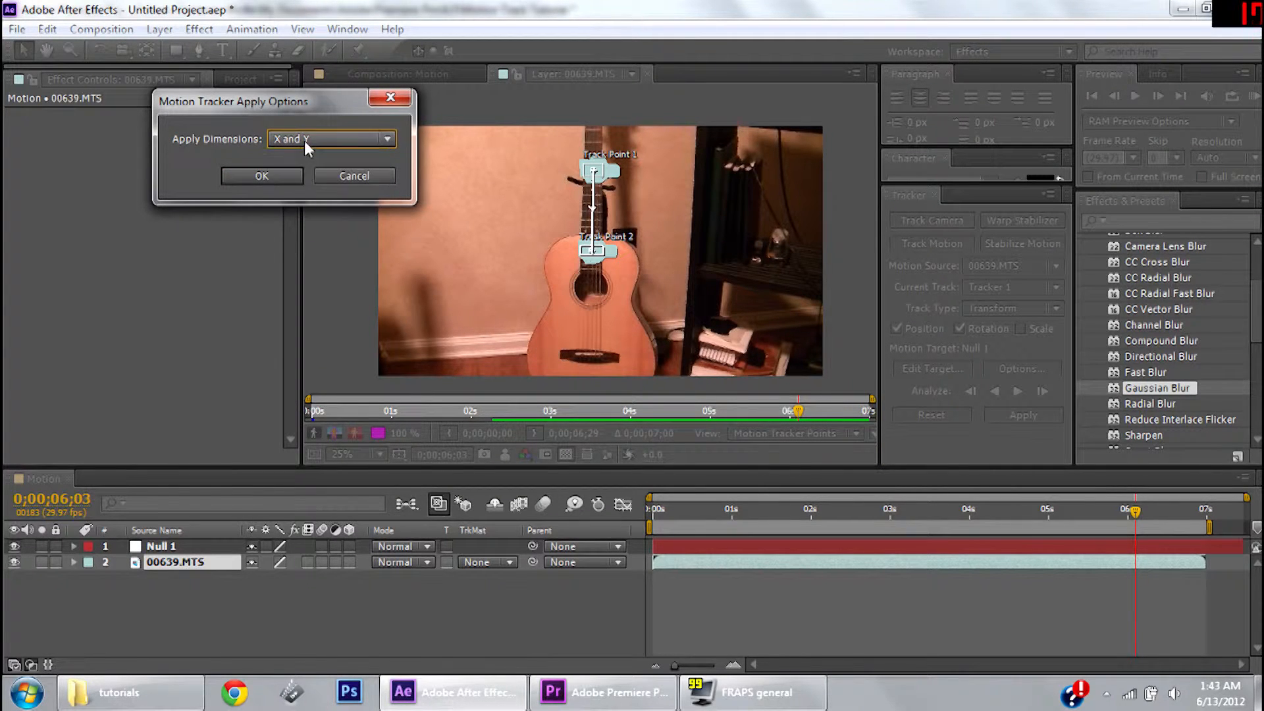
click(264, 179)
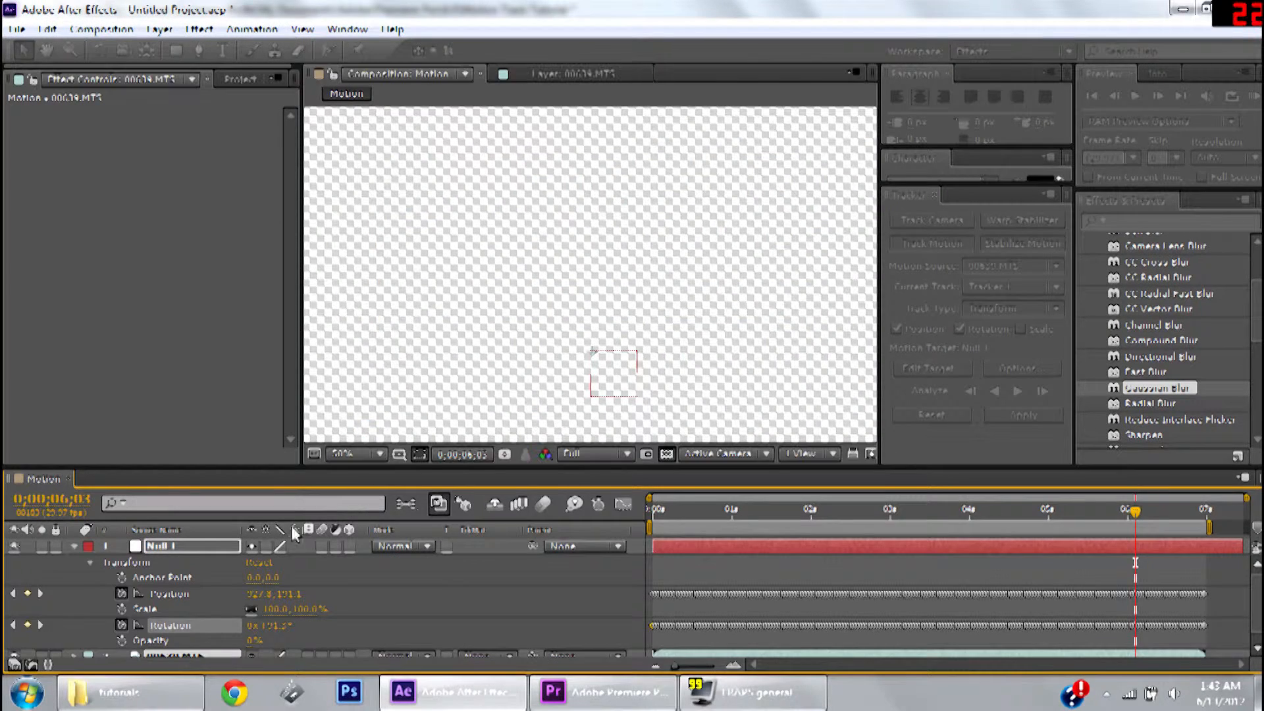
click(73, 547)
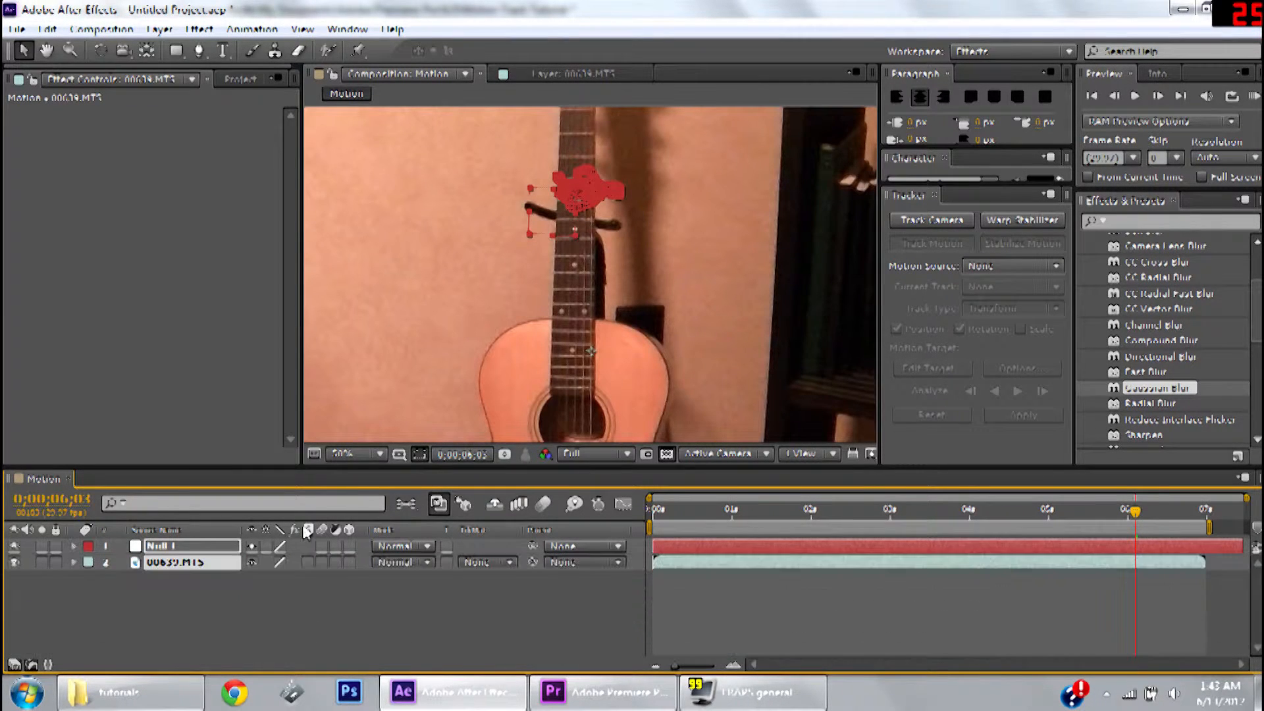
- Check how the null follows the guitar neck at several times in the composition, ending at the first frame
scroll(395, 366, down, 2)
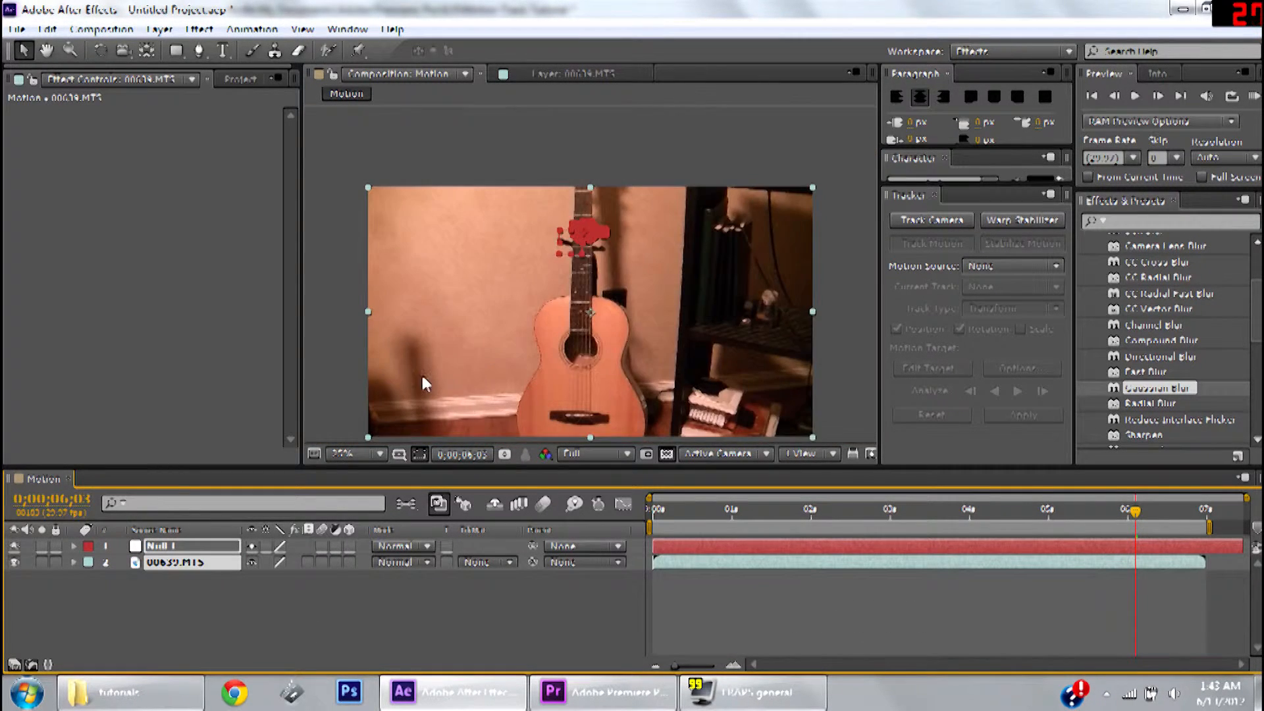
click(310, 625)
drag(1136, 511, 817, 511)
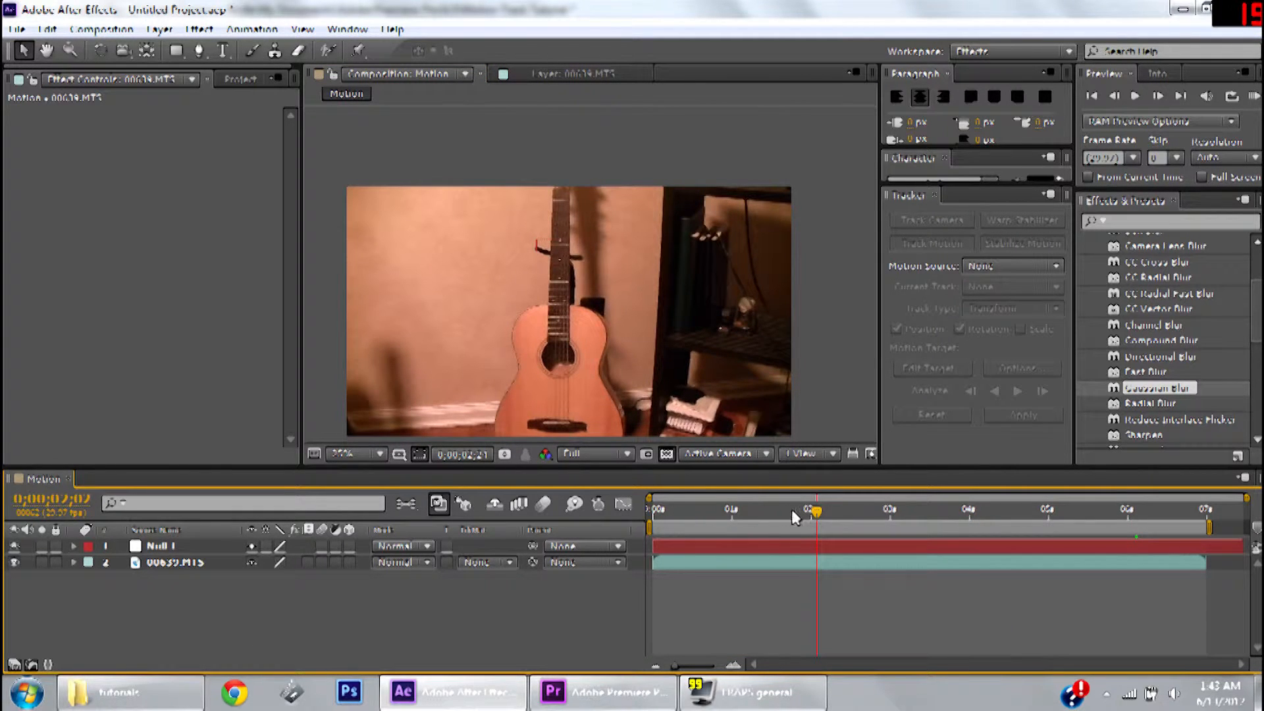
scroll(554, 270, up, 2)
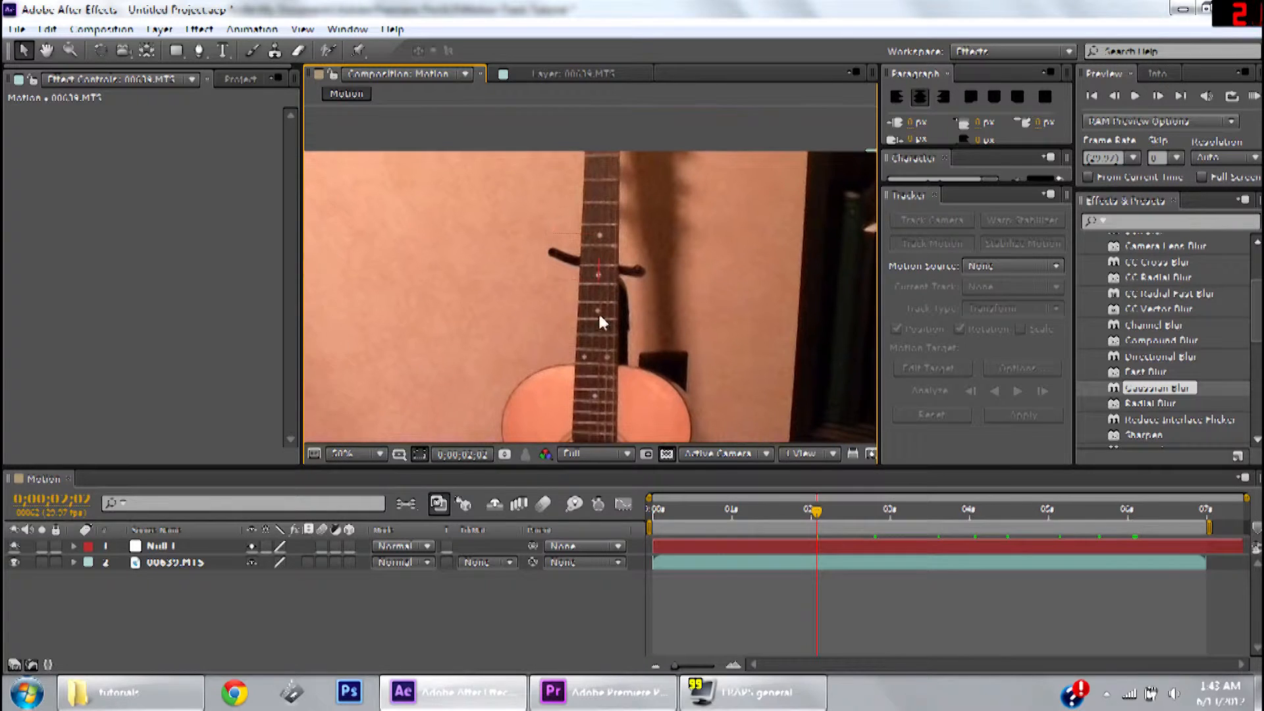
drag(820, 513, 909, 514)
drag(993, 524, 954, 544)
key(Home)
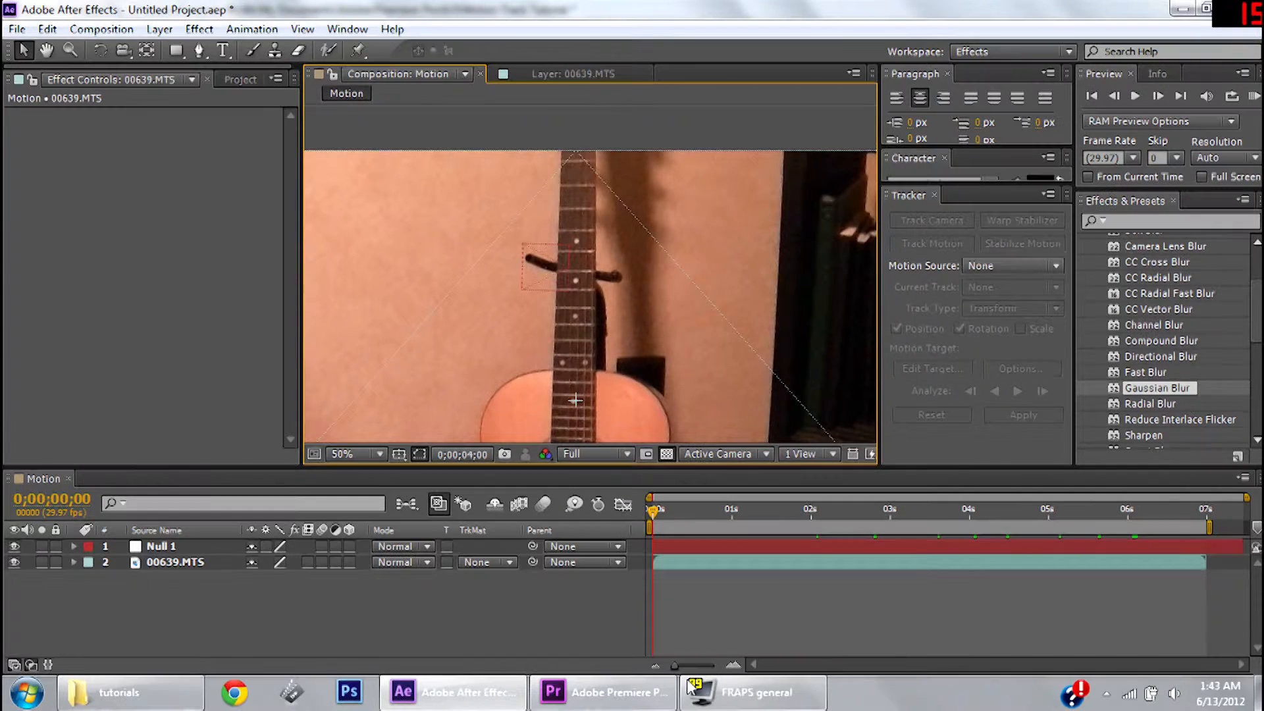
scroll(643, 227, down, 2)
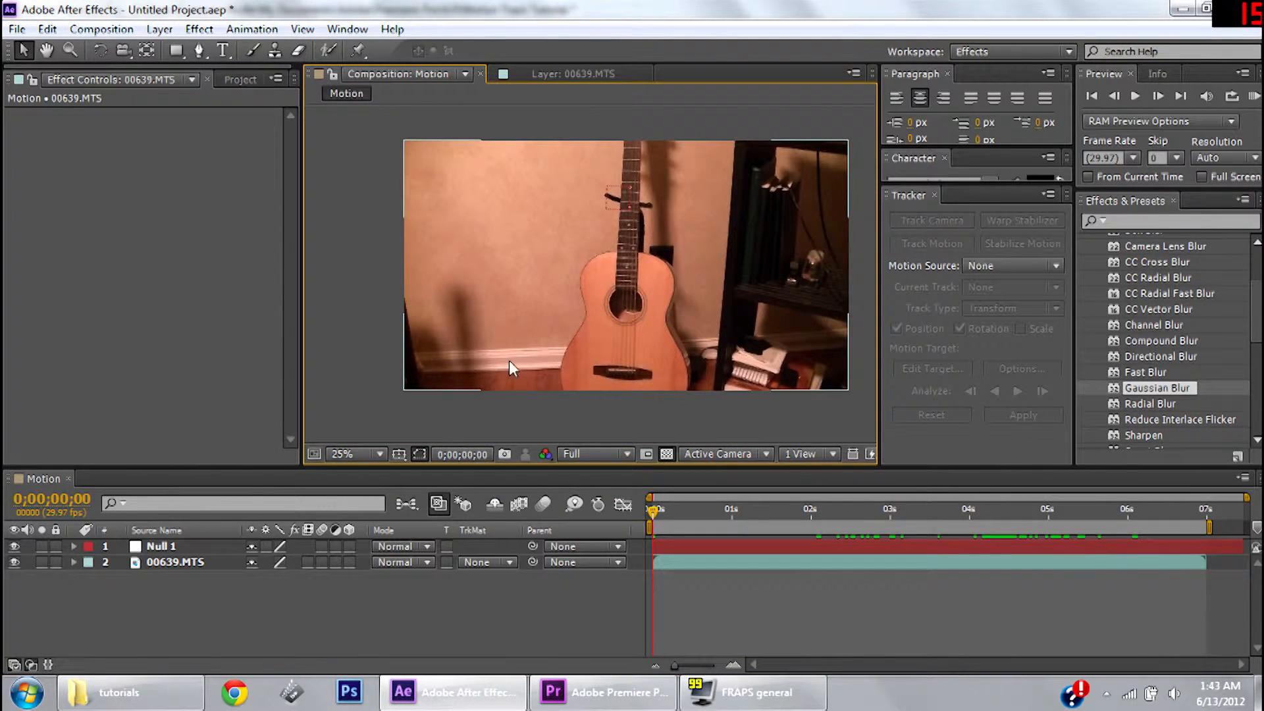
- Import Boules_painting_gold_frame.JPG from the tutorials folder and add it as the uppermost layer of the Motion composition
click(248, 76)
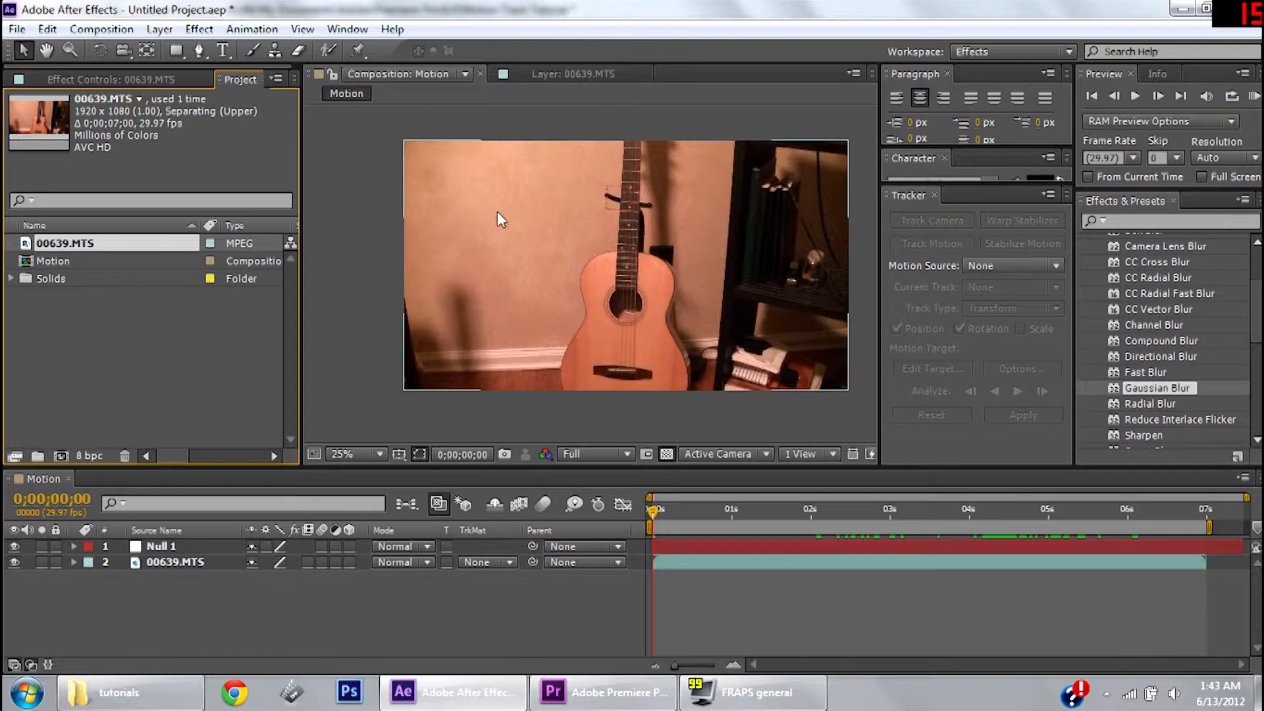
click(119, 692)
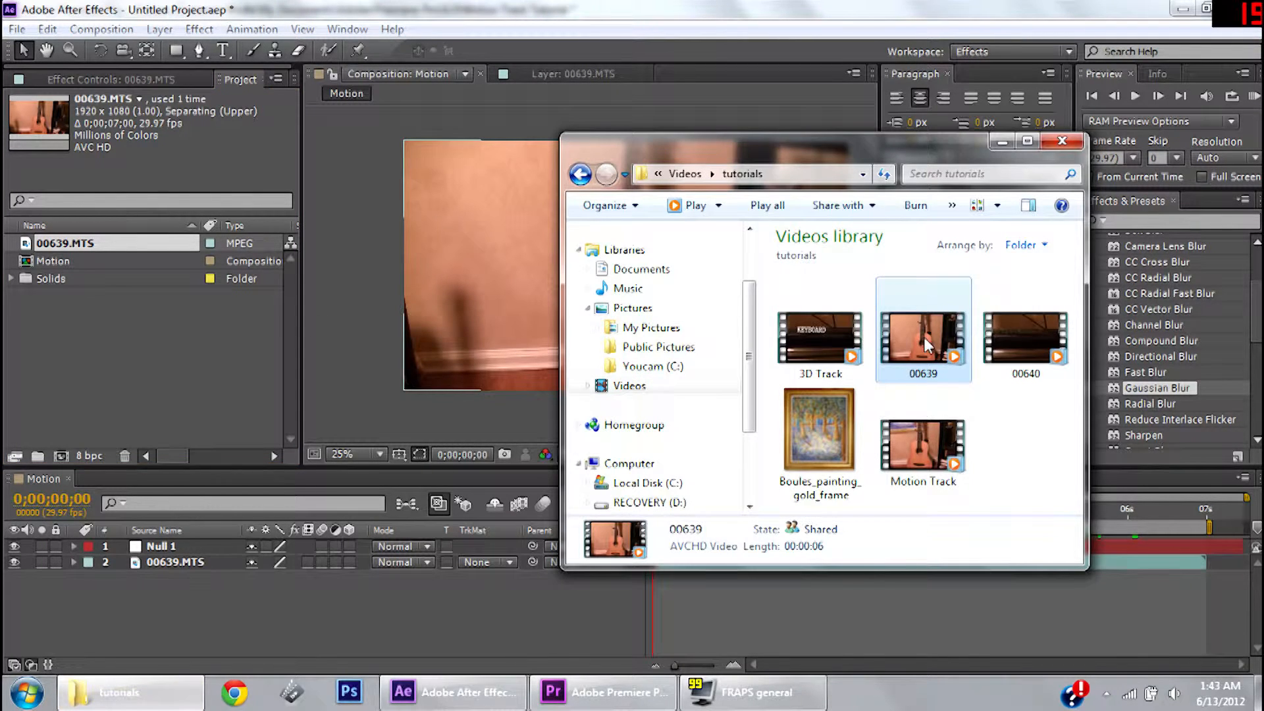
mouse_move(821, 447)
mouse_down()
mouse_move(179, 353)
mouse_move(860, 460)
mouse_move(831, 460)
mouse_up()
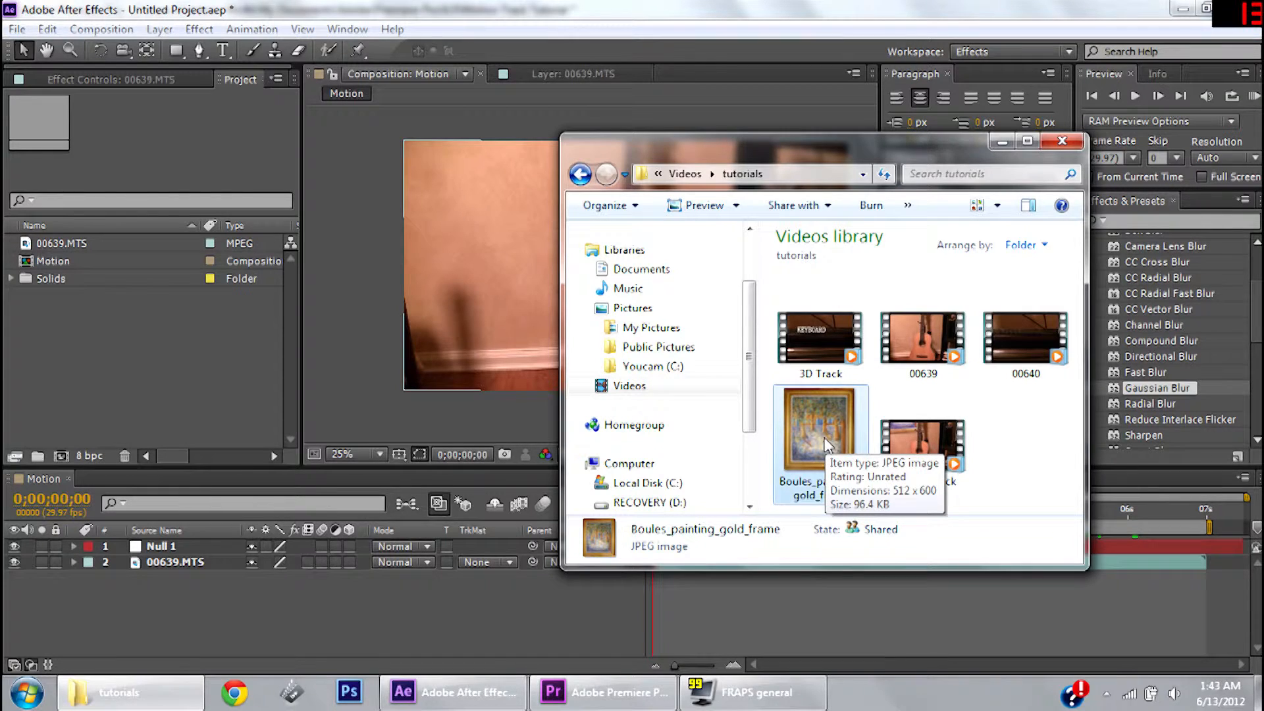
drag(840, 452, 82, 314)
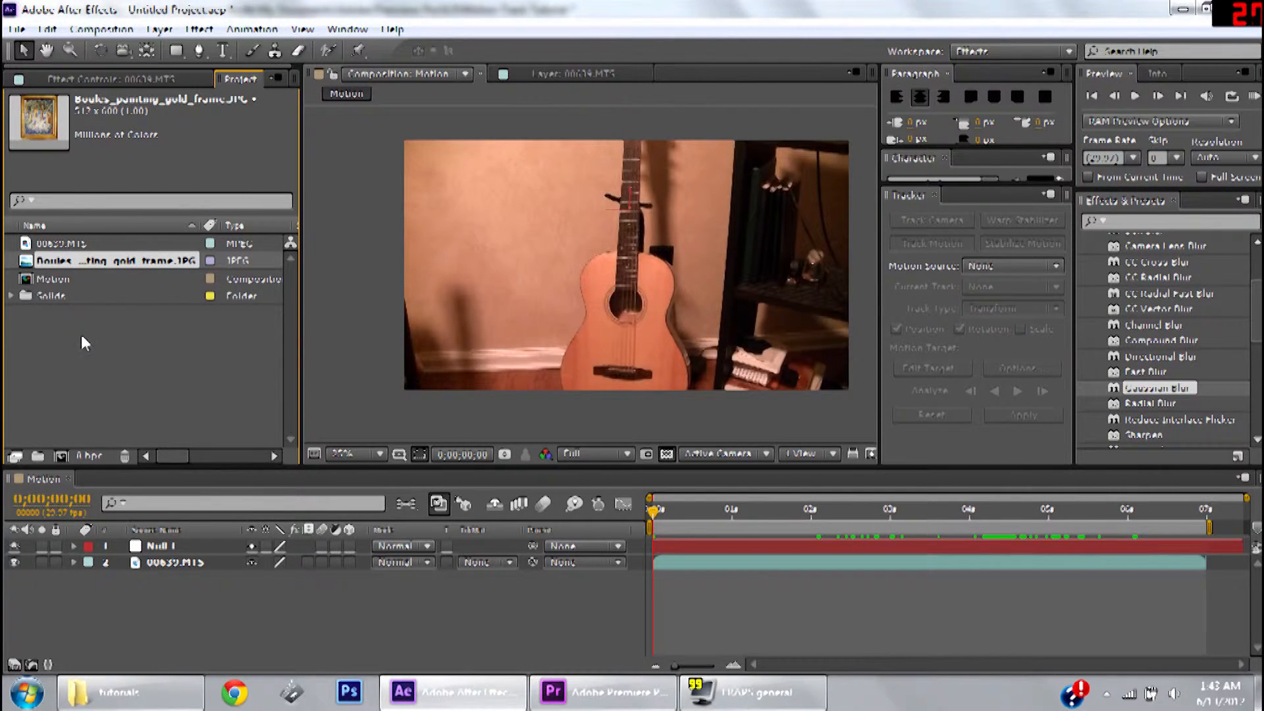
click(41, 357)
drag(52, 262, 165, 547)
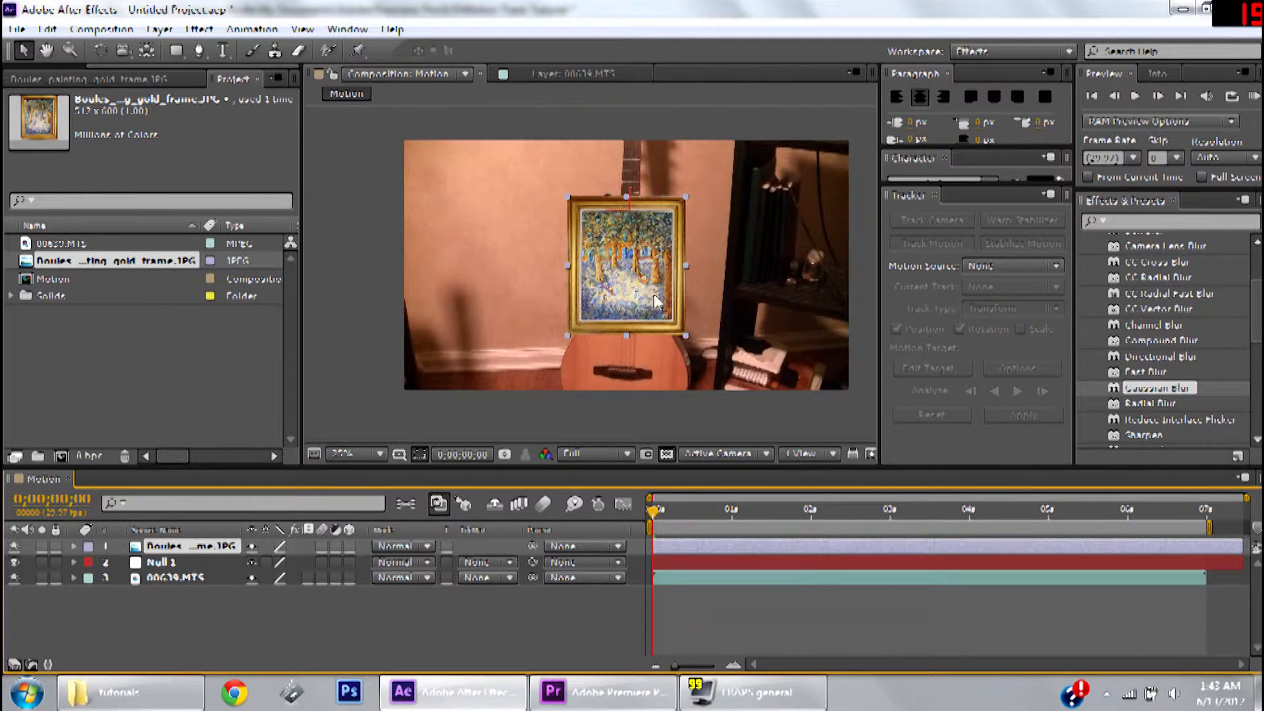
- Enlarge the painting and place it on the wall beside the guitar, with its upper part extending beyond the frame
mouse_move(652, 305)
mouse_down()
mouse_move(546, 261)
mouse_move(506, 265)
mouse_move(521, 270)
mouse_move(520, 254)
mouse_move(571, 300)
mouse_move(540, 252)
mouse_up()
click(346, 259)
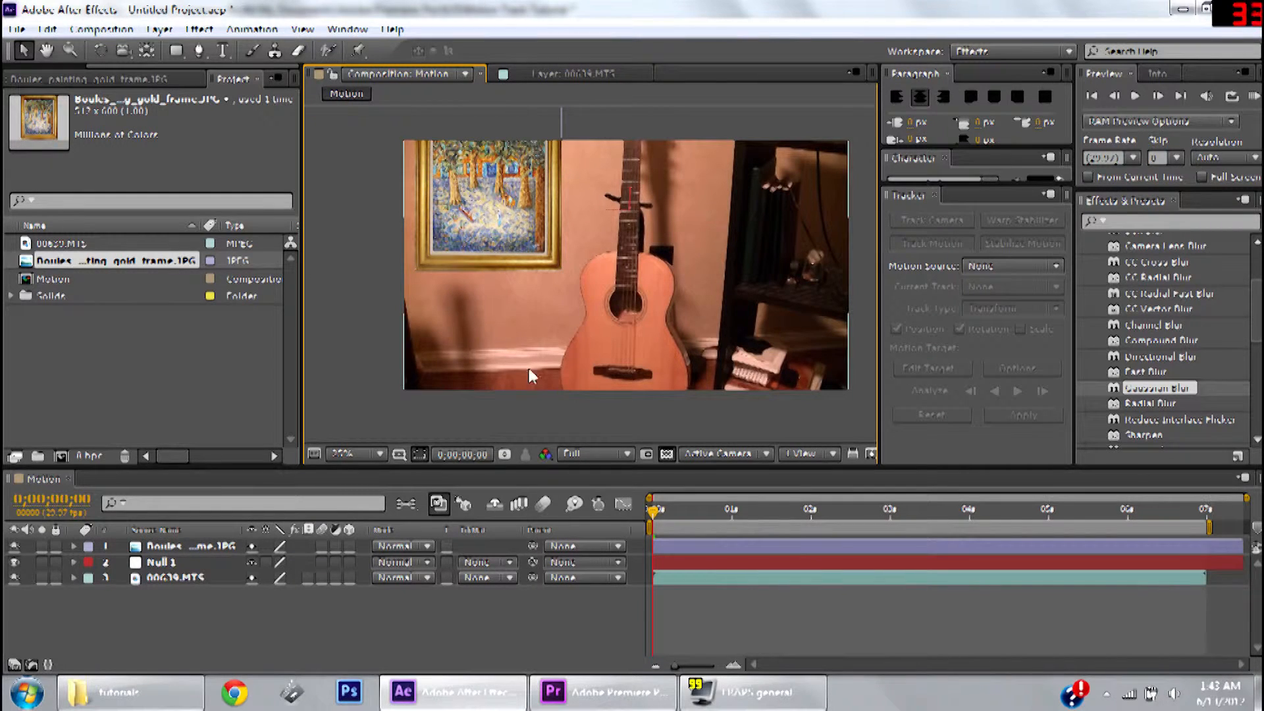
click(525, 209)
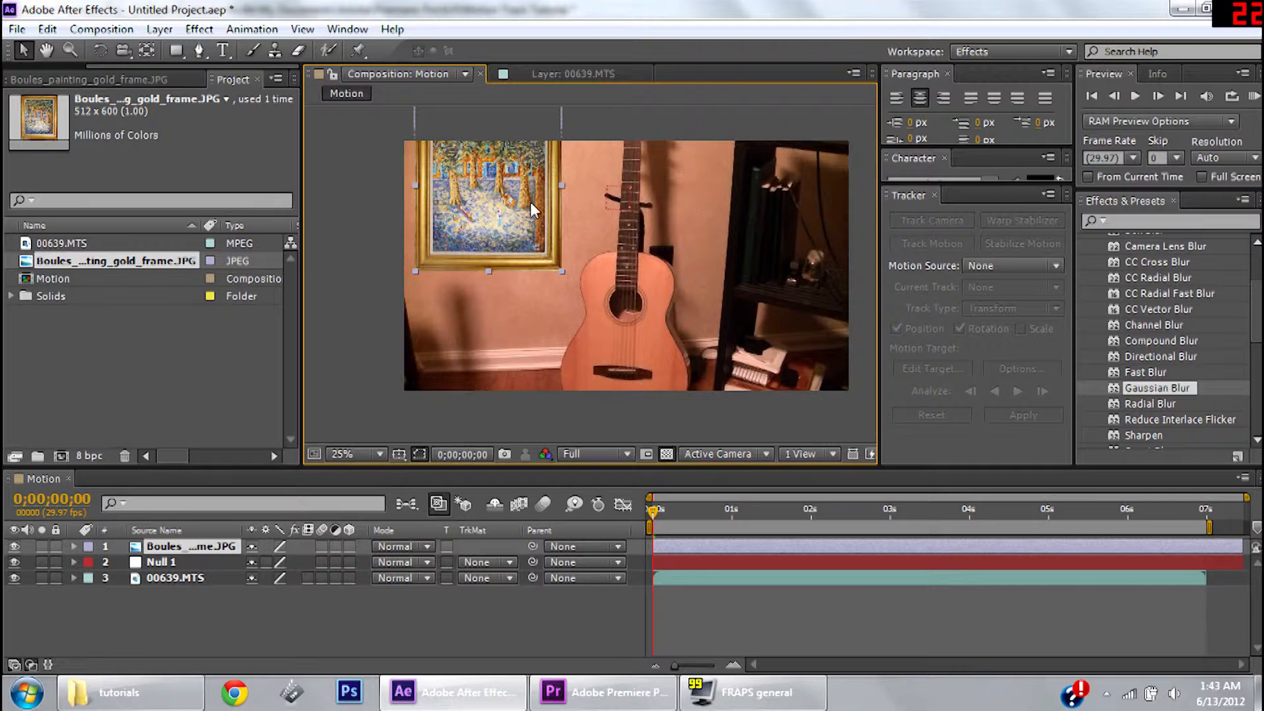
drag(472, 242, 474, 245)
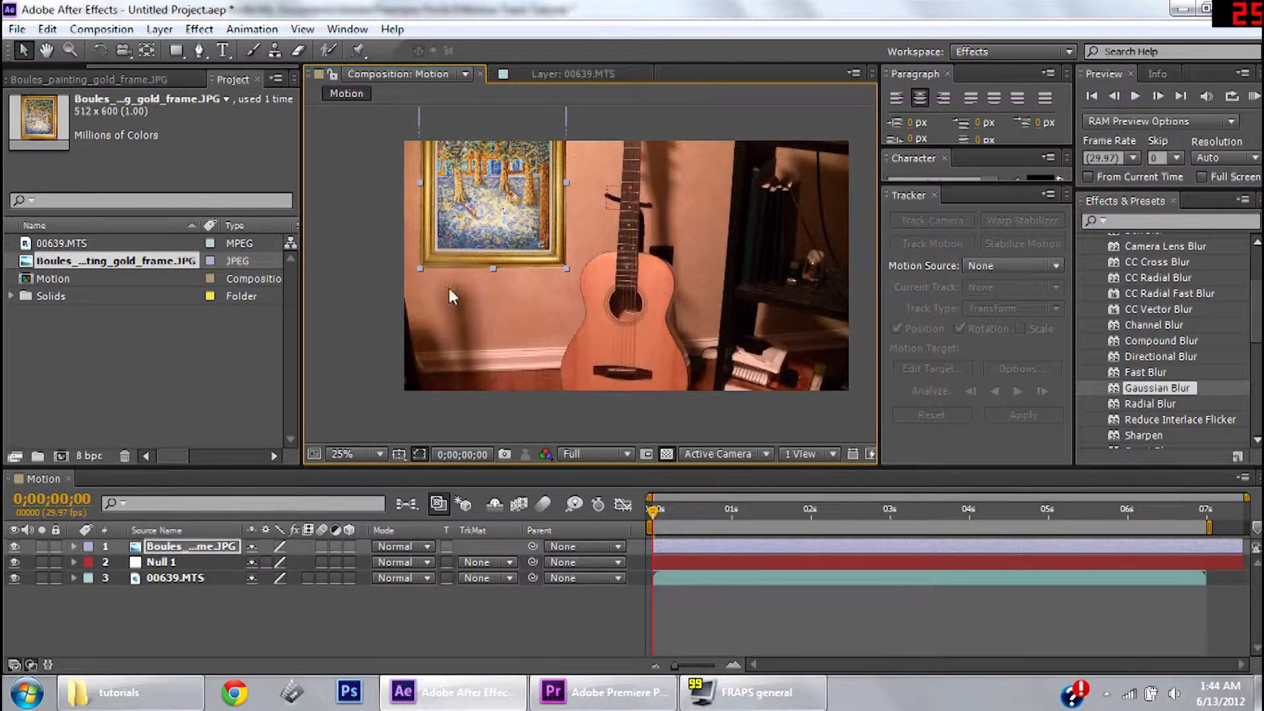
- Make the painting a 3D layer, nudge it horizontally and rotate it slightly to match the wall's perspective
click(349, 547)
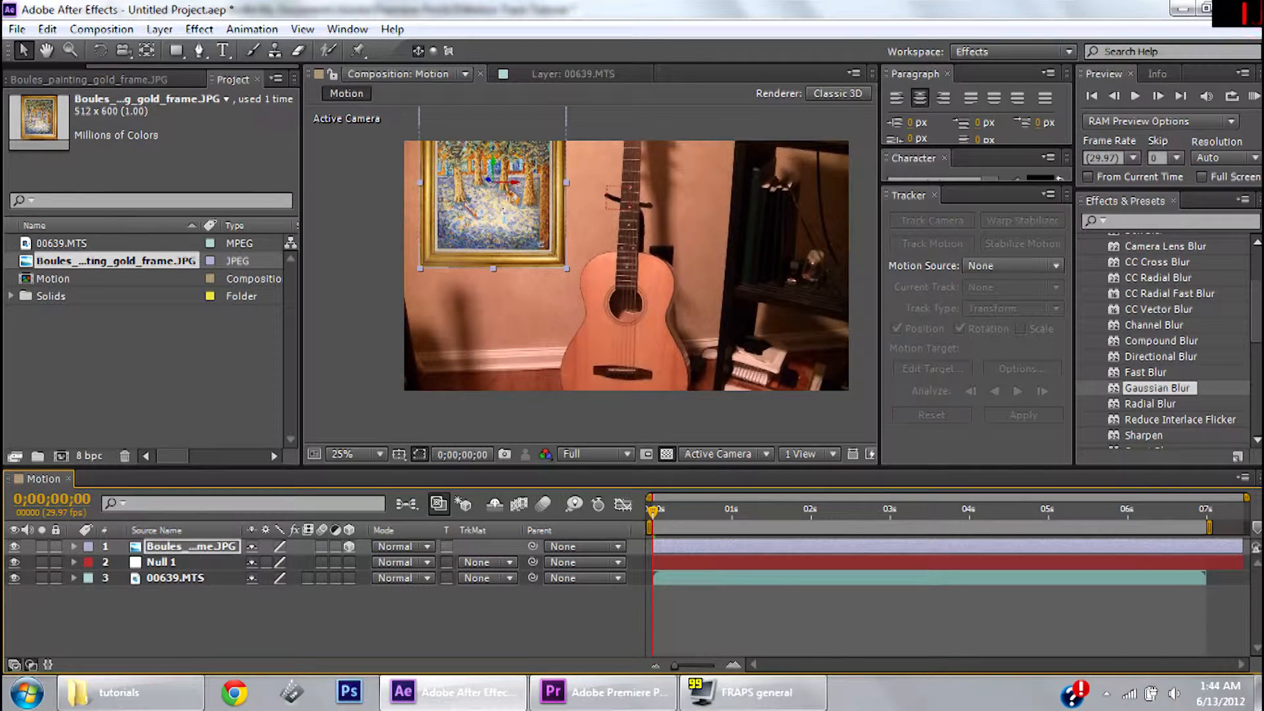
drag(514, 182, 516, 182)
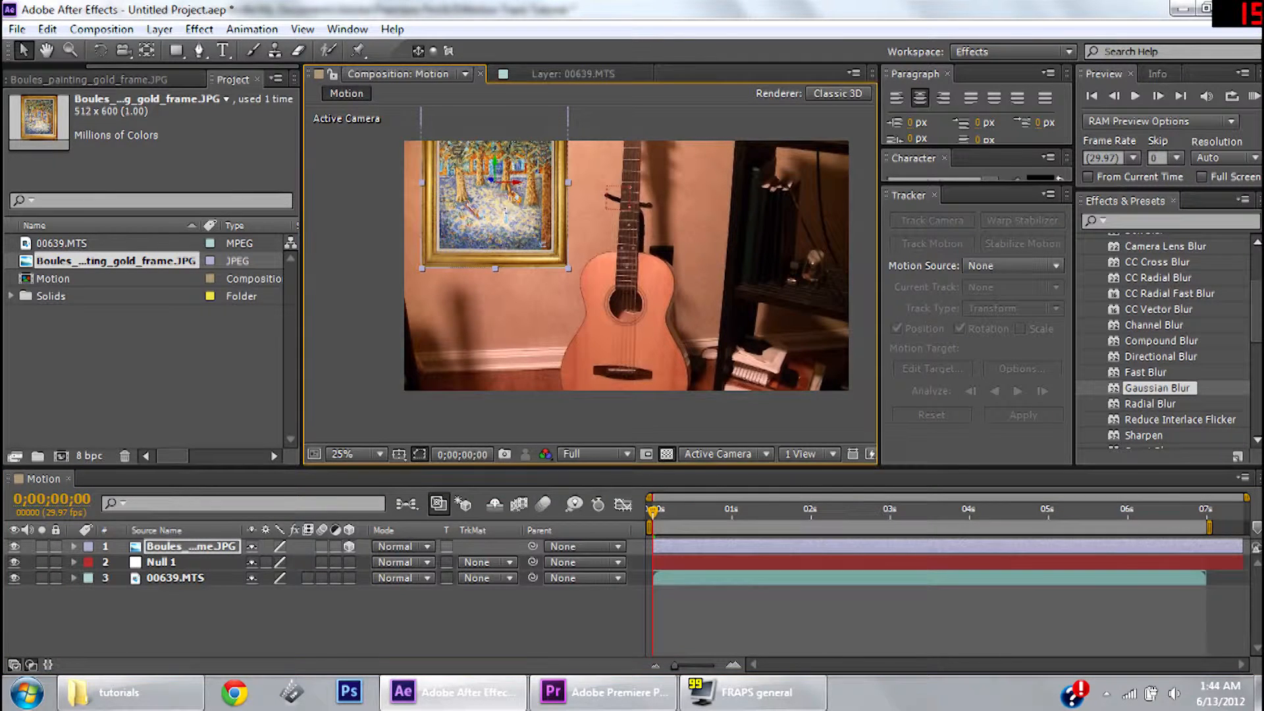
click(100, 50)
drag(516, 196, 517, 198)
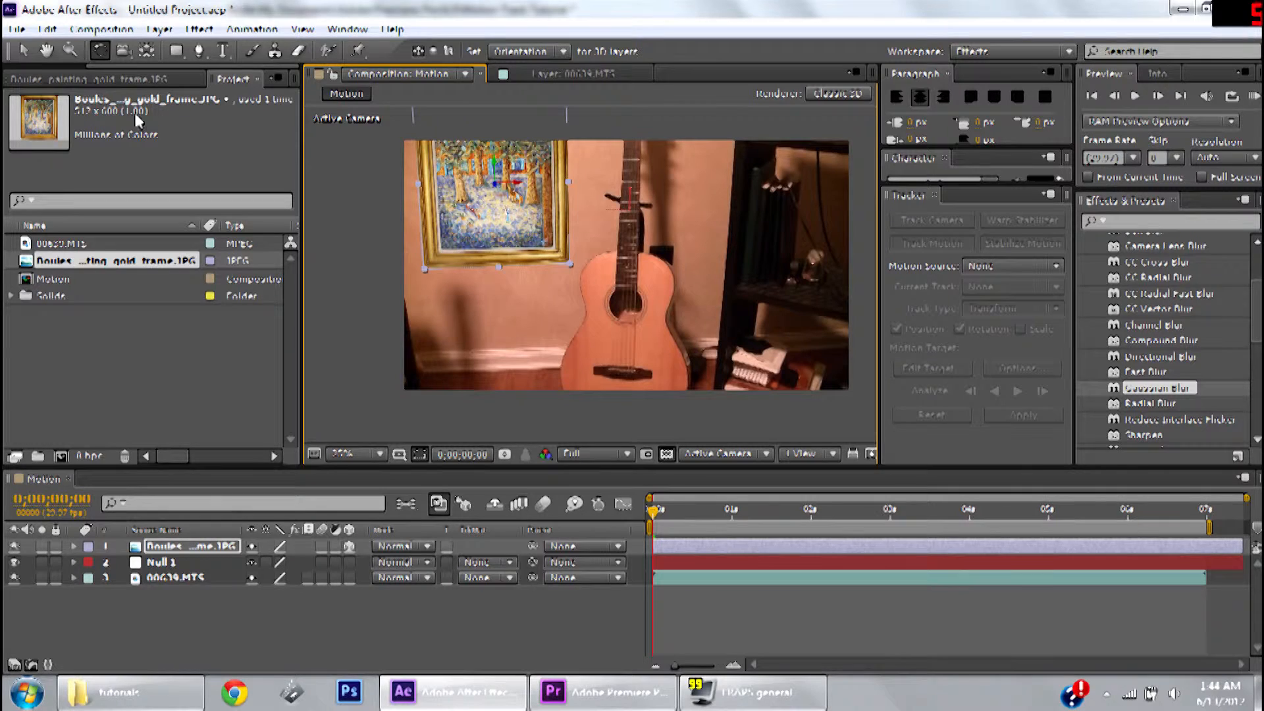
click(23, 50)
click(400, 184)
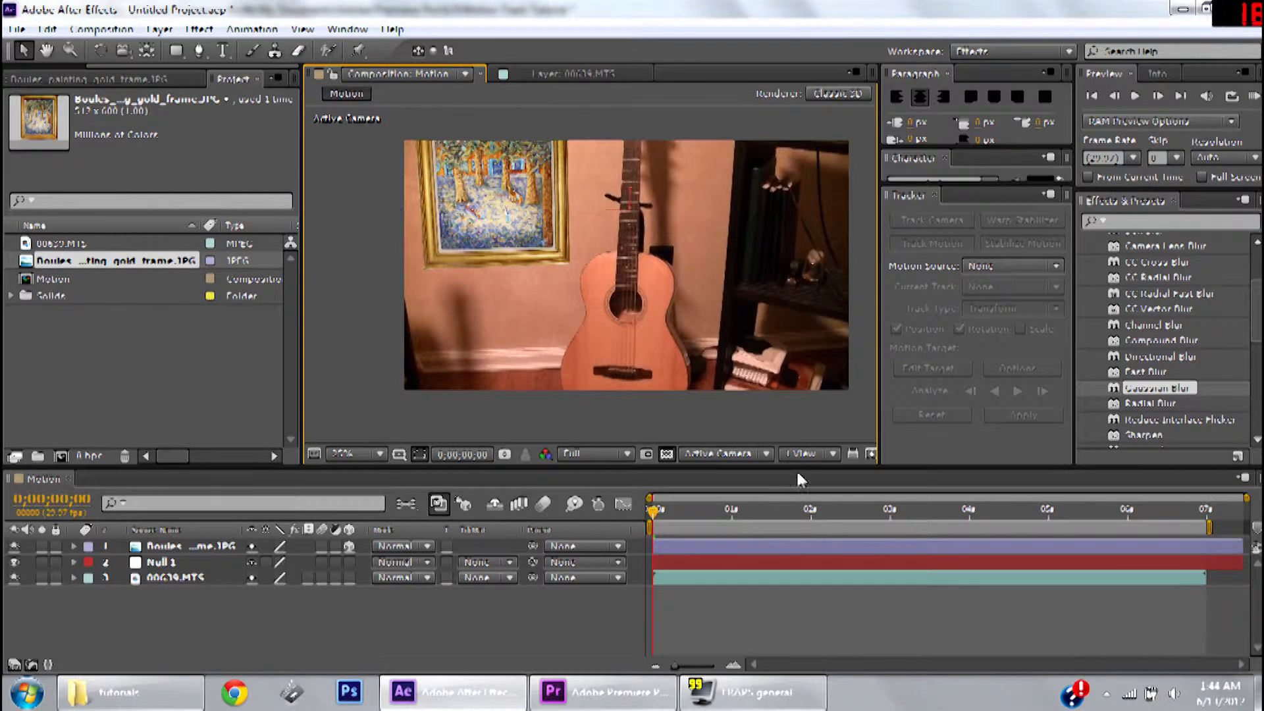
- Preview how the unparented painting behaves against the moving footage and return to the first frame
click(1253, 96)
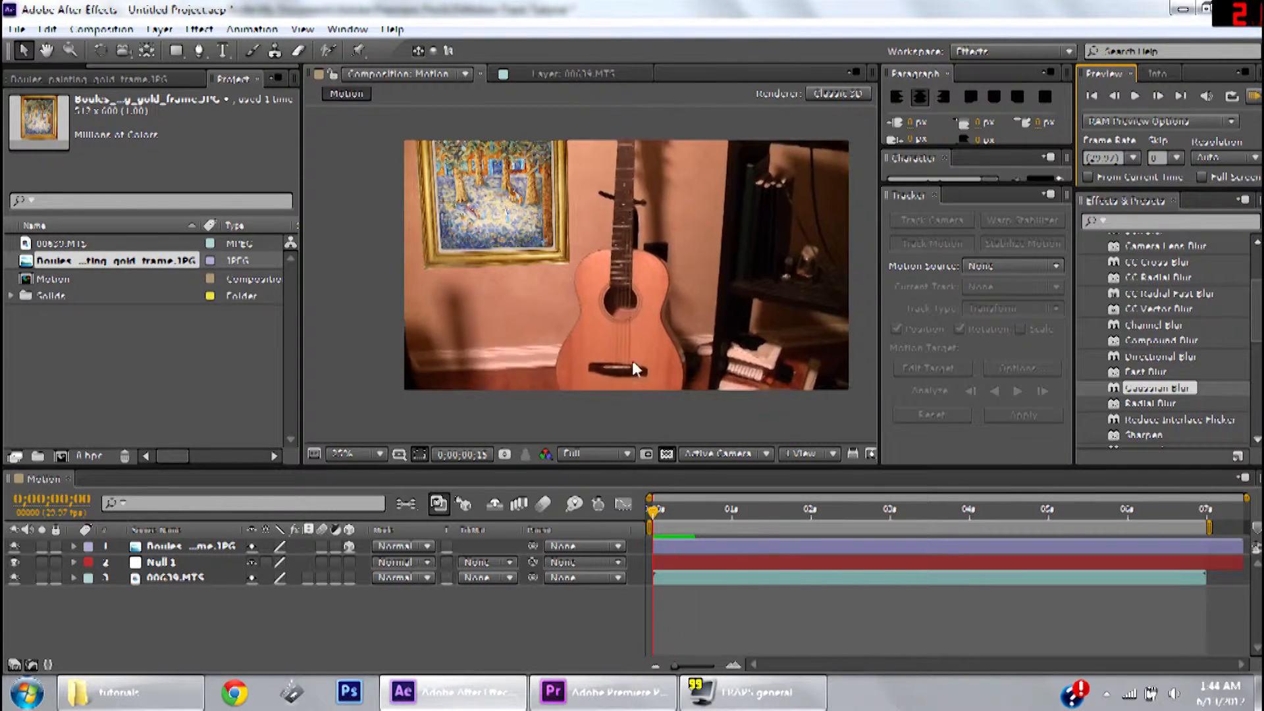
click(647, 512)
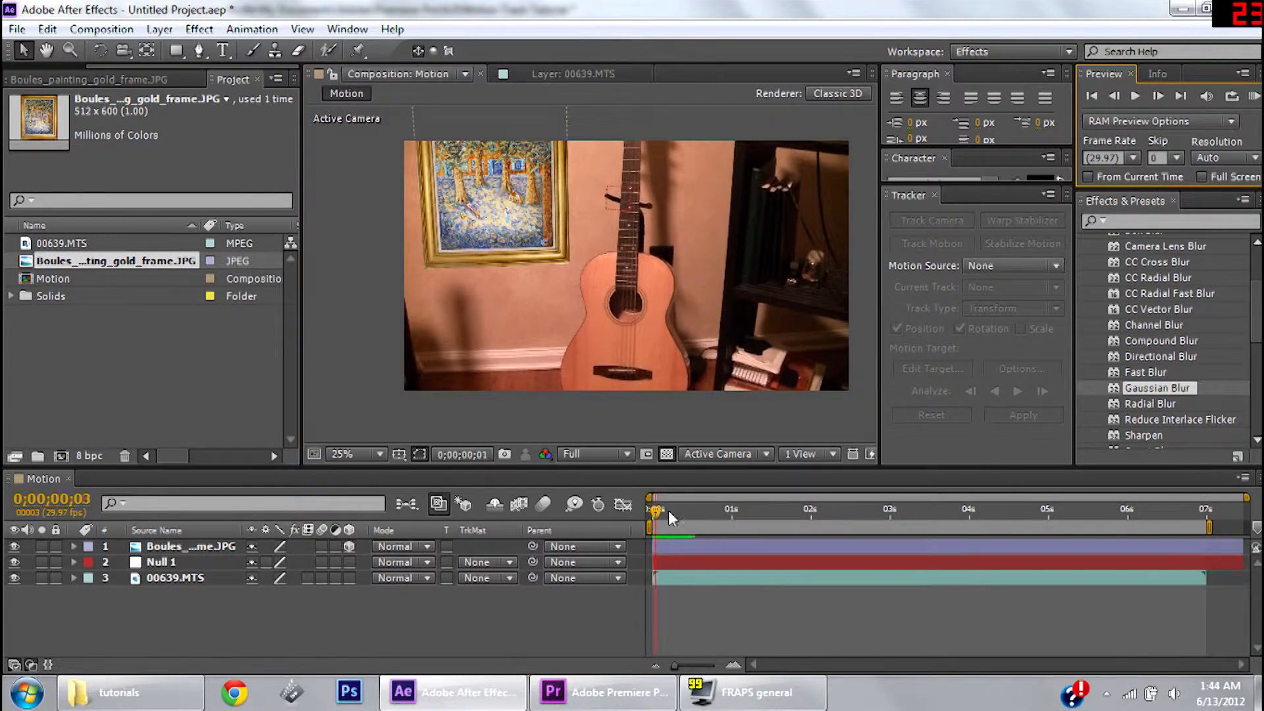
mouse_move(654, 513)
mouse_down()
mouse_move(685, 520)
mouse_move(645, 517)
mouse_up()
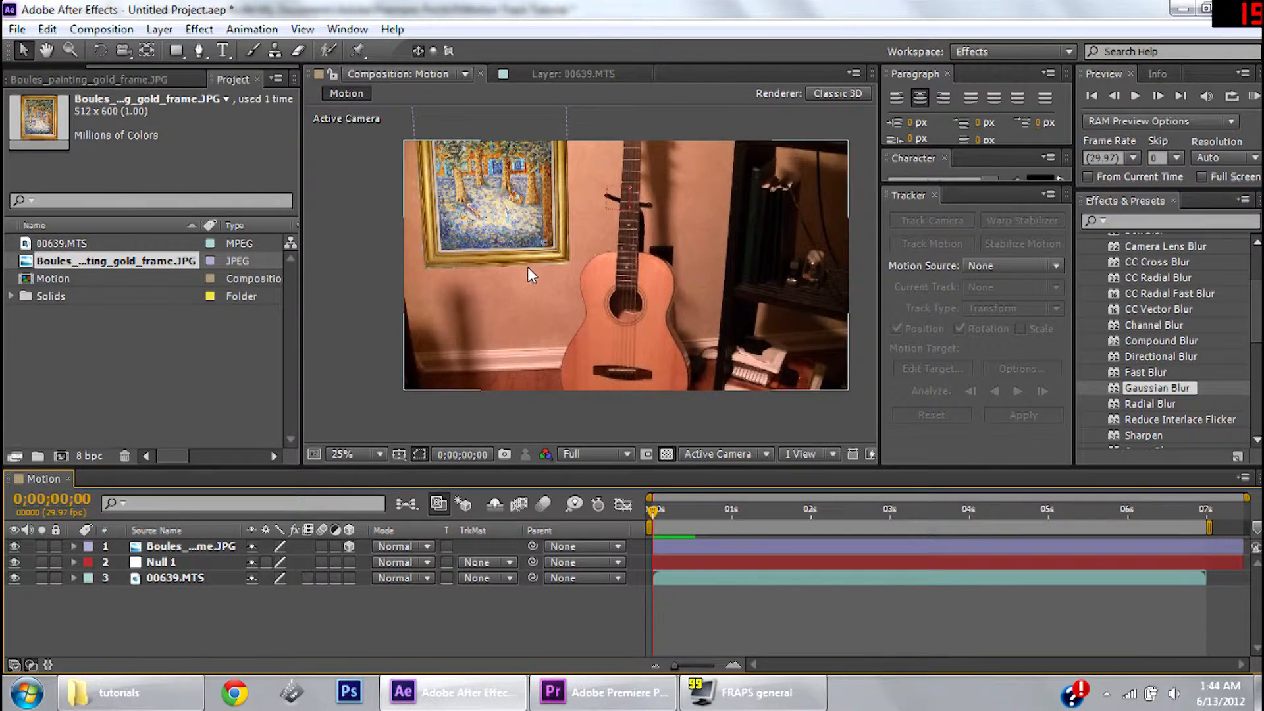
- Parent the painting layer to Null 1 and play a RAM preview of the painting over the footage
click(181, 550)
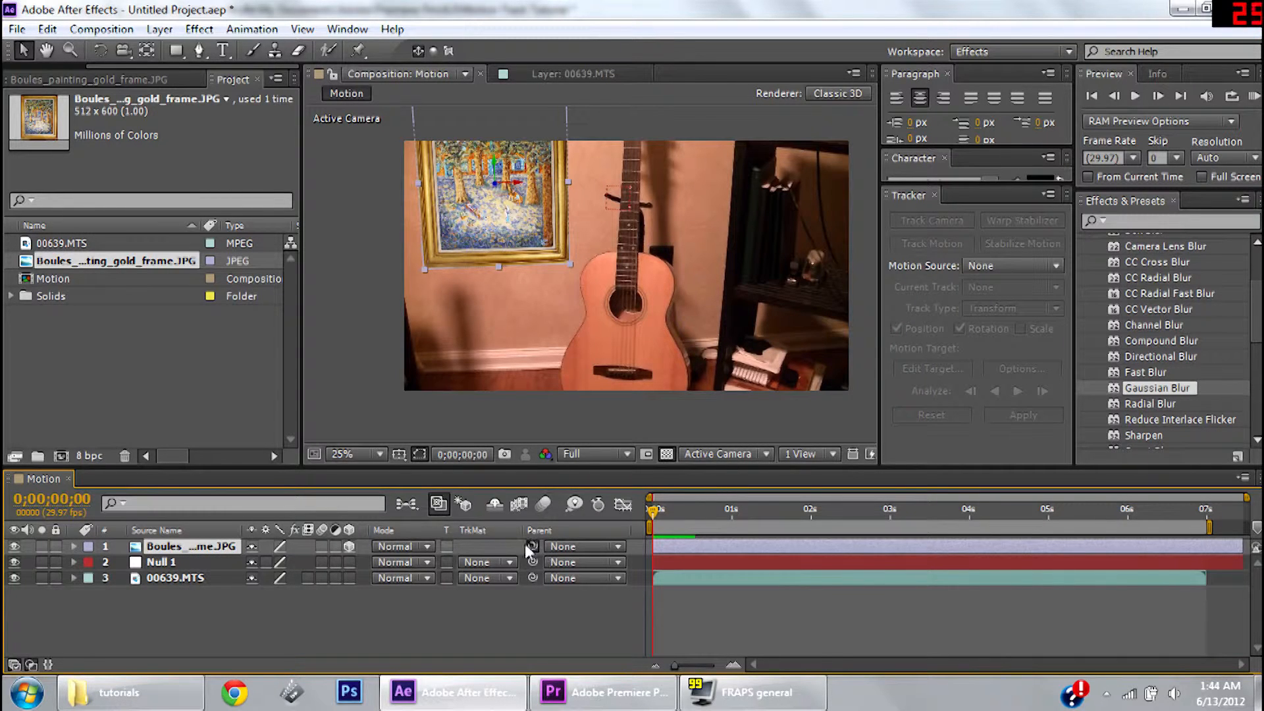
drag(532, 548, 168, 565)
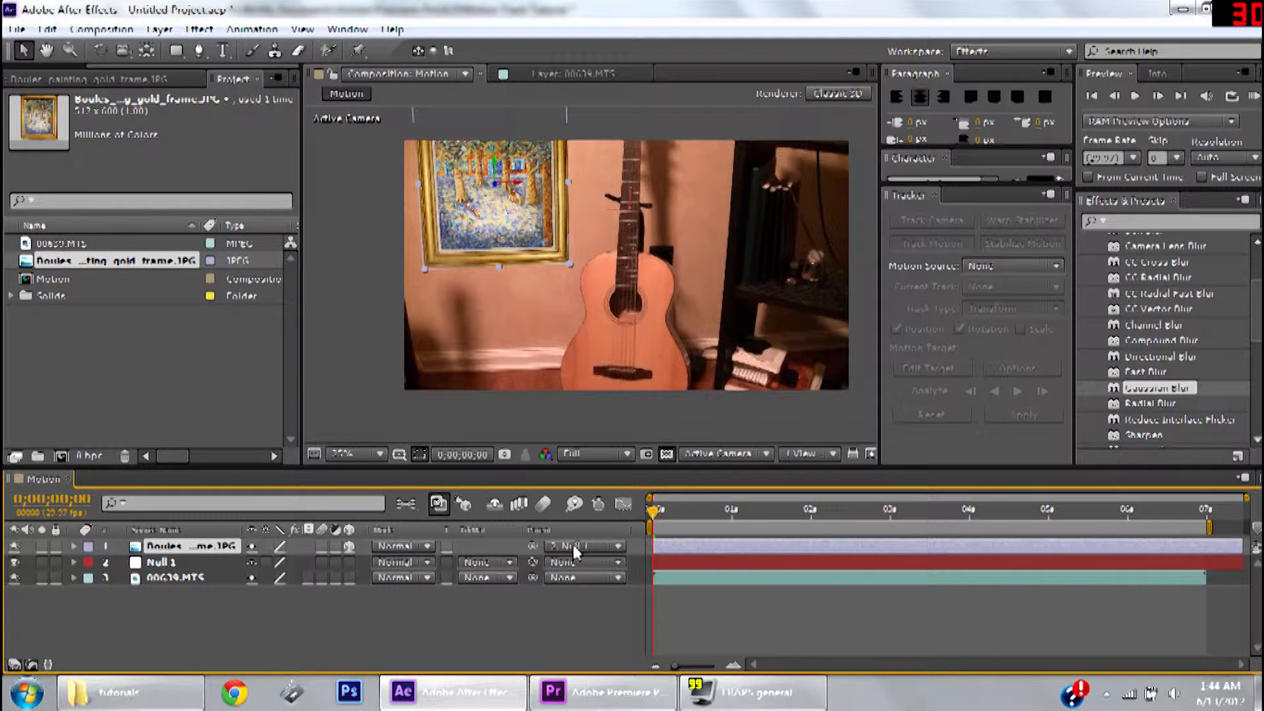
key(KP_0)
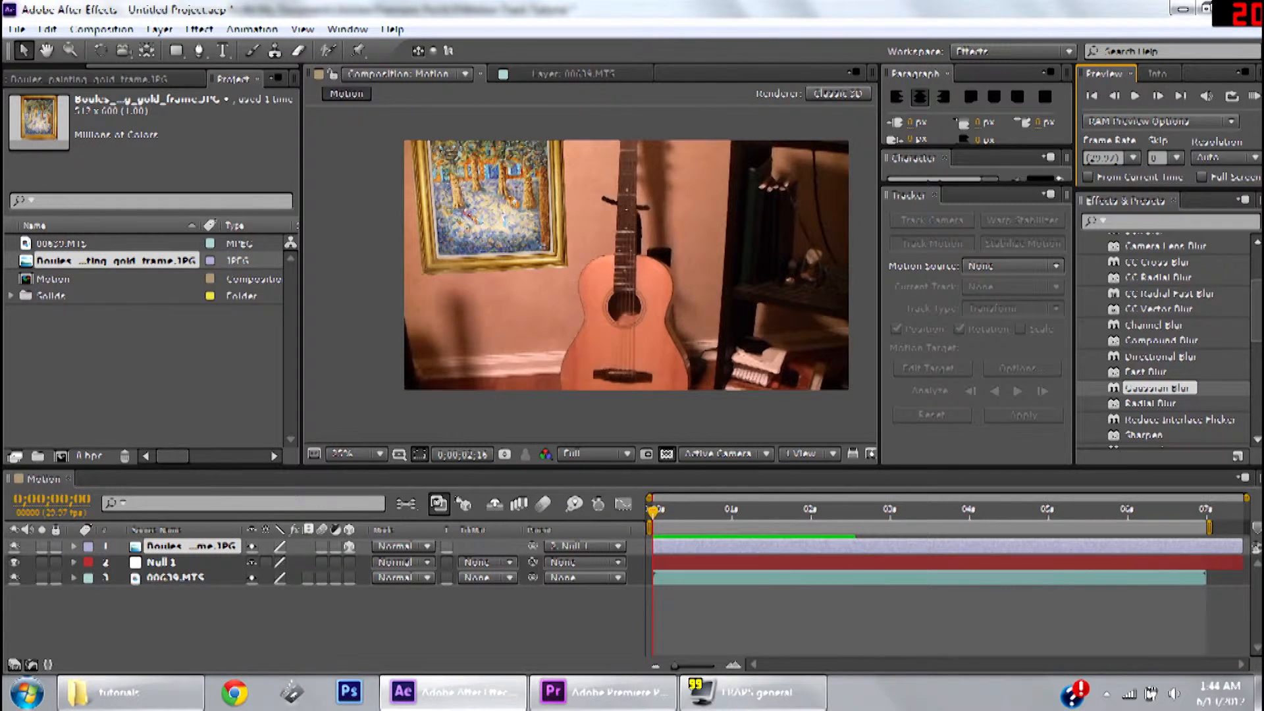
click(1254, 99)
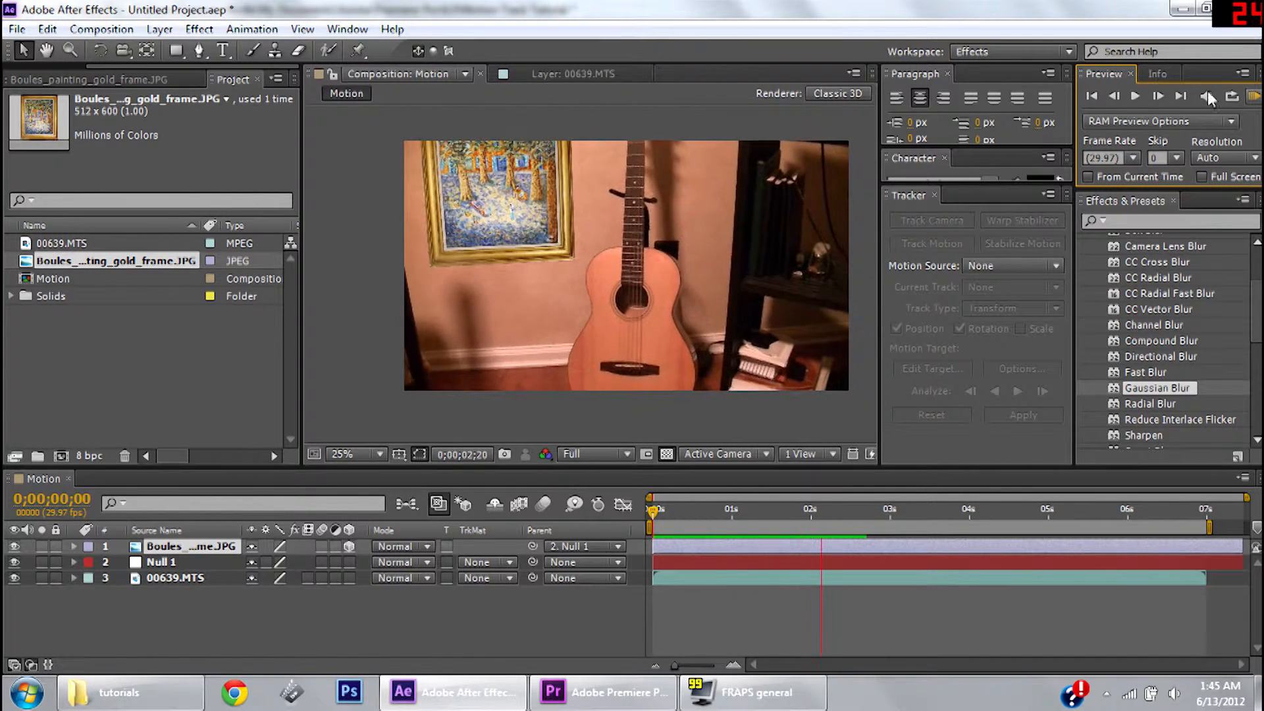
click(1253, 96)
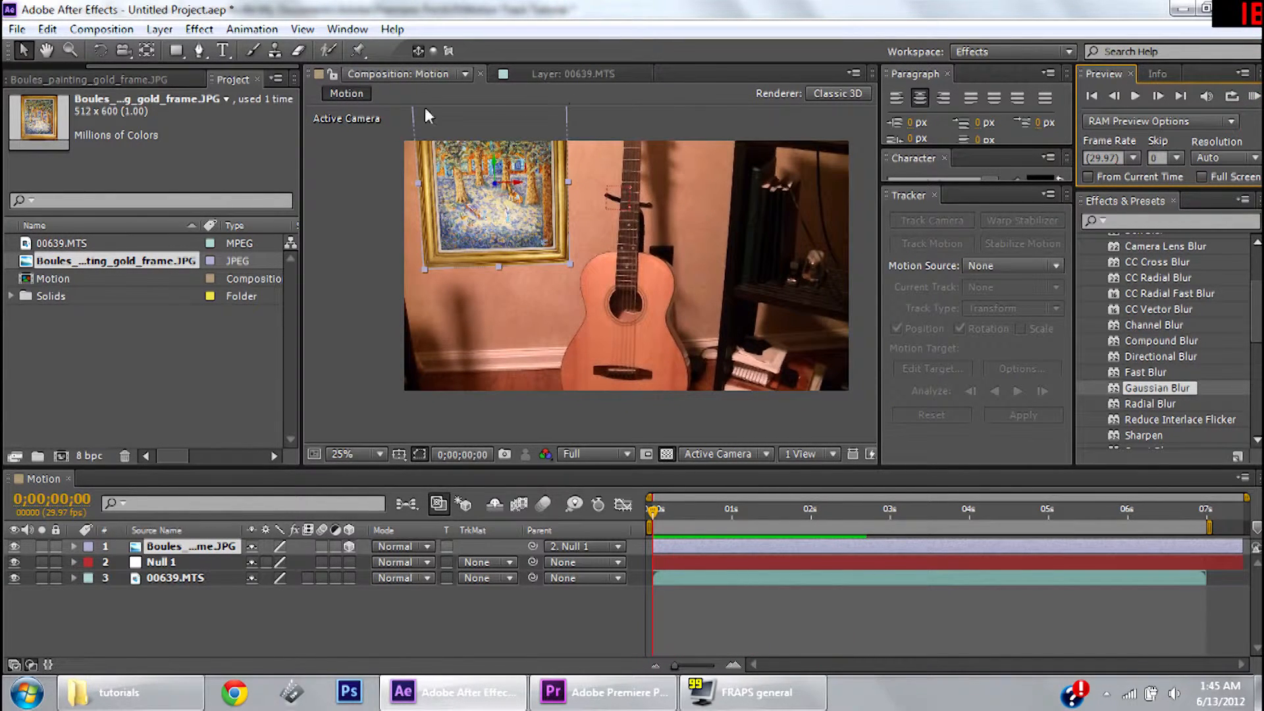
- Create a new composition named 3D with the HDTV 1080 29.97 preset
click(69, 378)
click(65, 456)
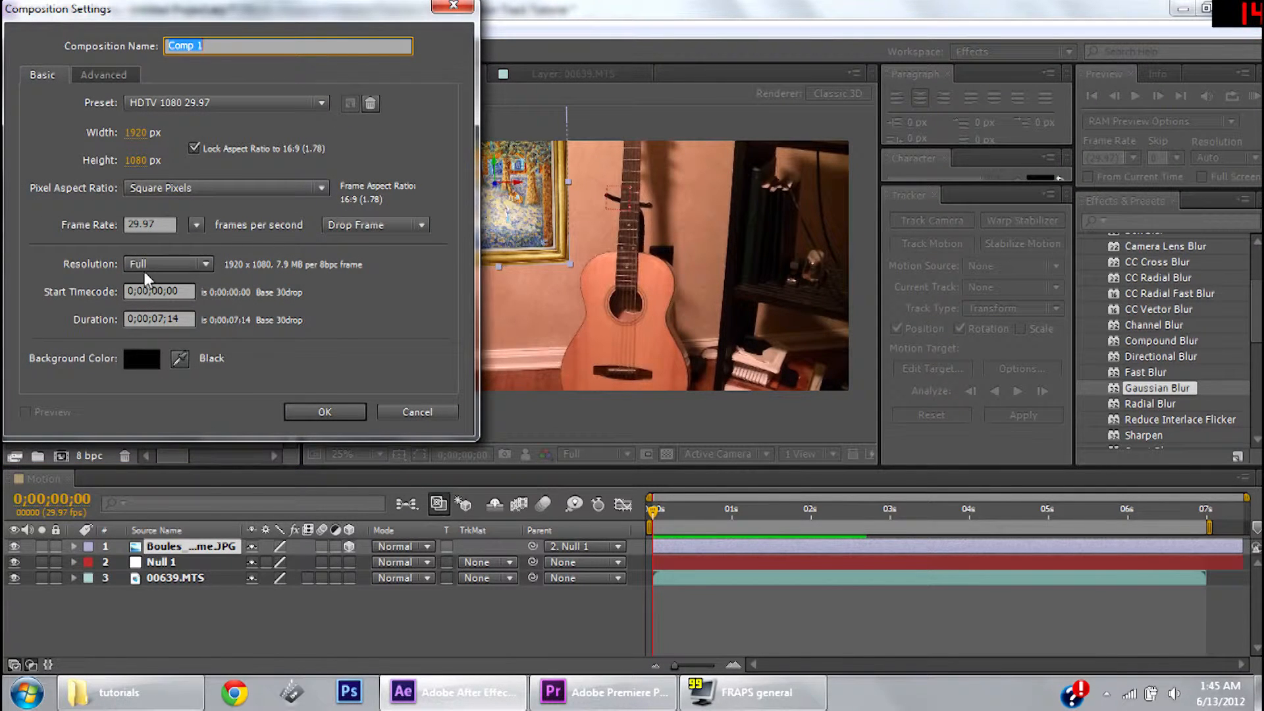
text(S)
text(D)
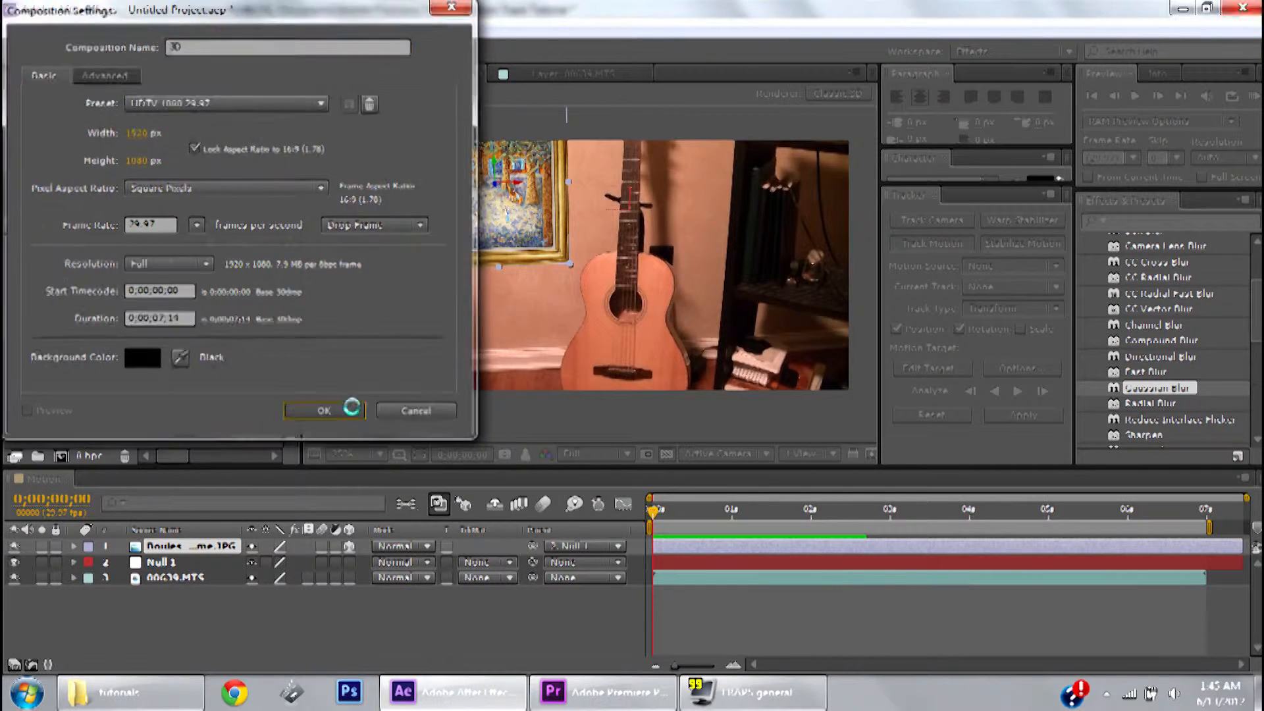
click(324, 412)
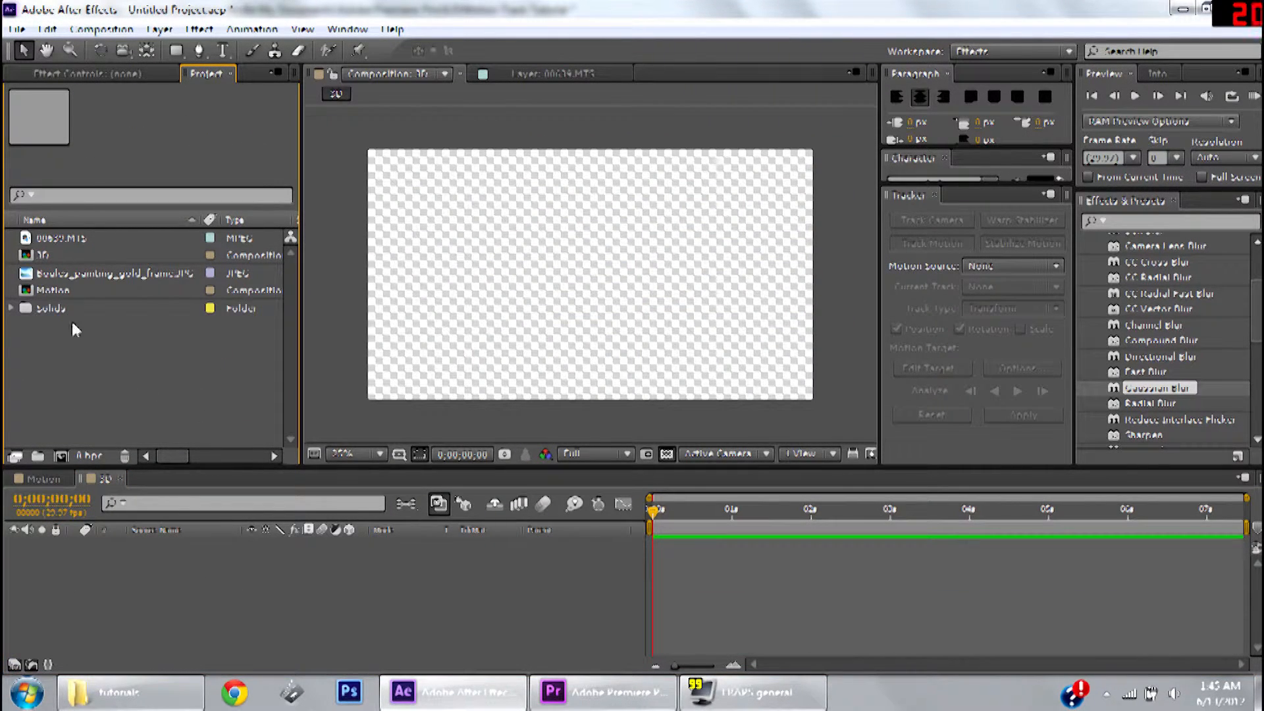
- Import 00640.MTS from the tutorials folder and add it to the 3D composition at the first frame
click(164, 696)
drag(1022, 337, 143, 384)
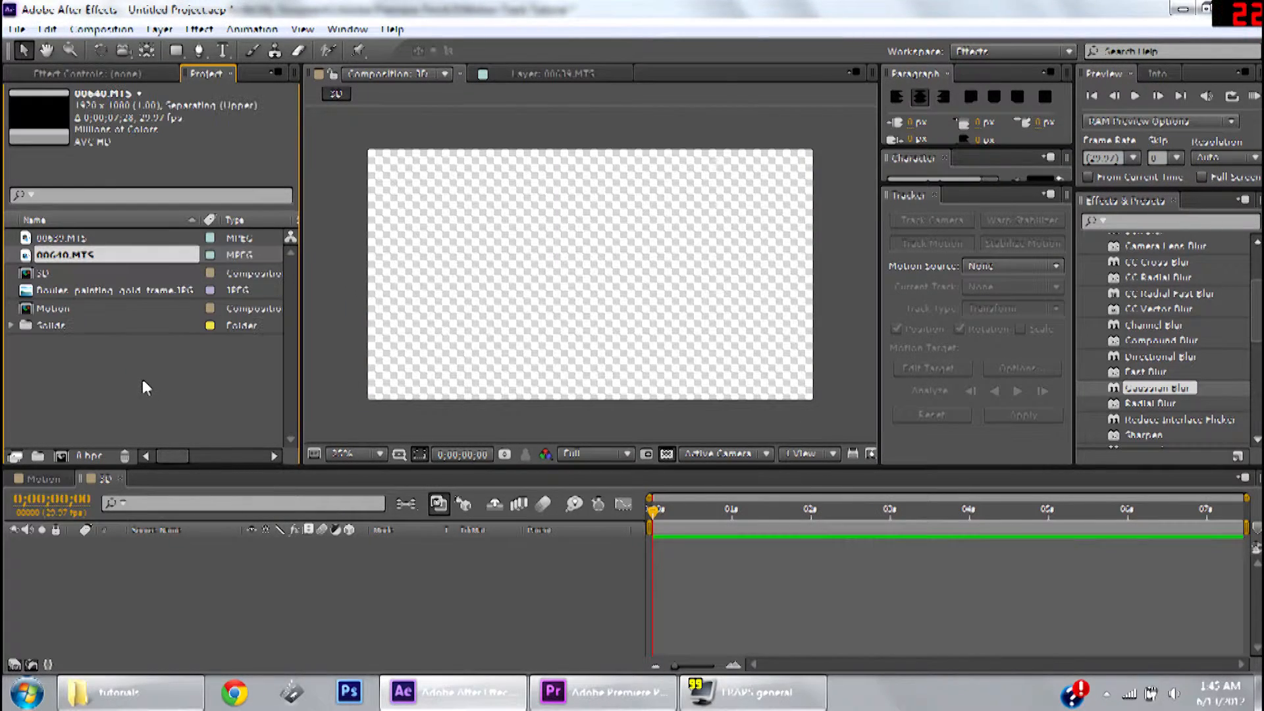
drag(62, 255, 674, 554)
- Cut about the first two seconds of the 00640.MTS layer, and end both the layer and the work area at about 4 seconds
drag(653, 509, 710, 513)
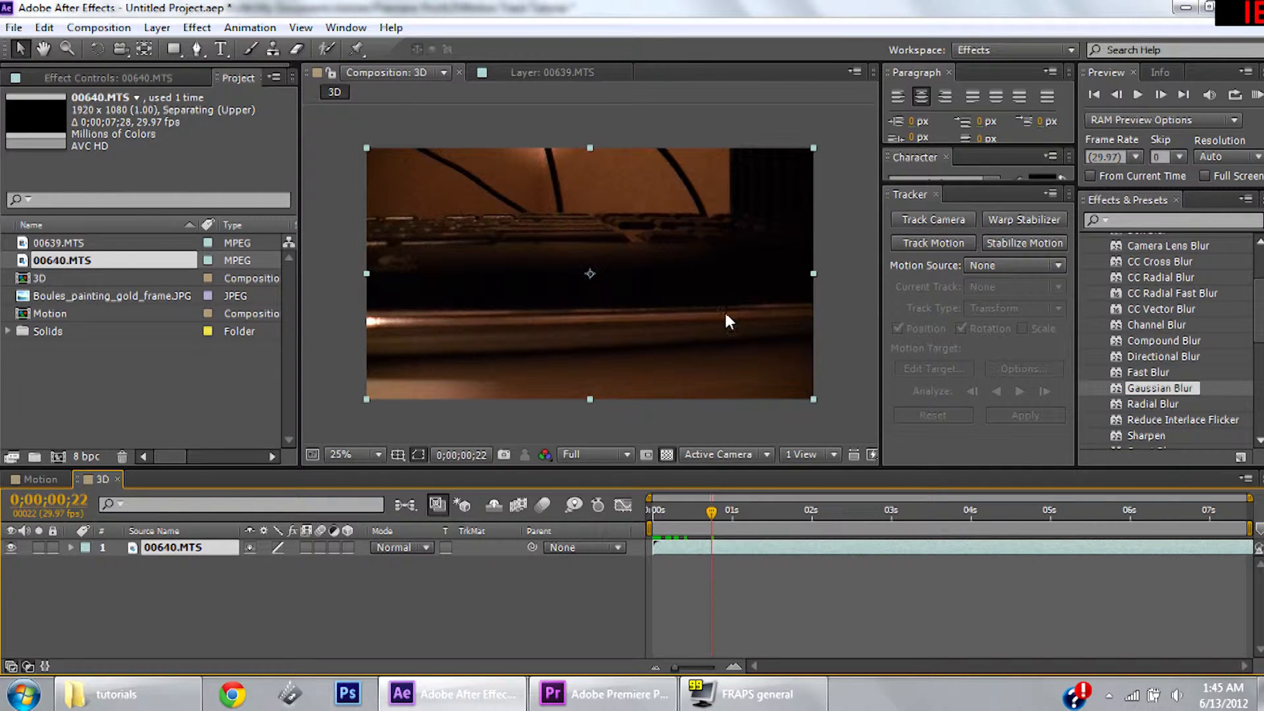
drag(710, 512, 815, 523)
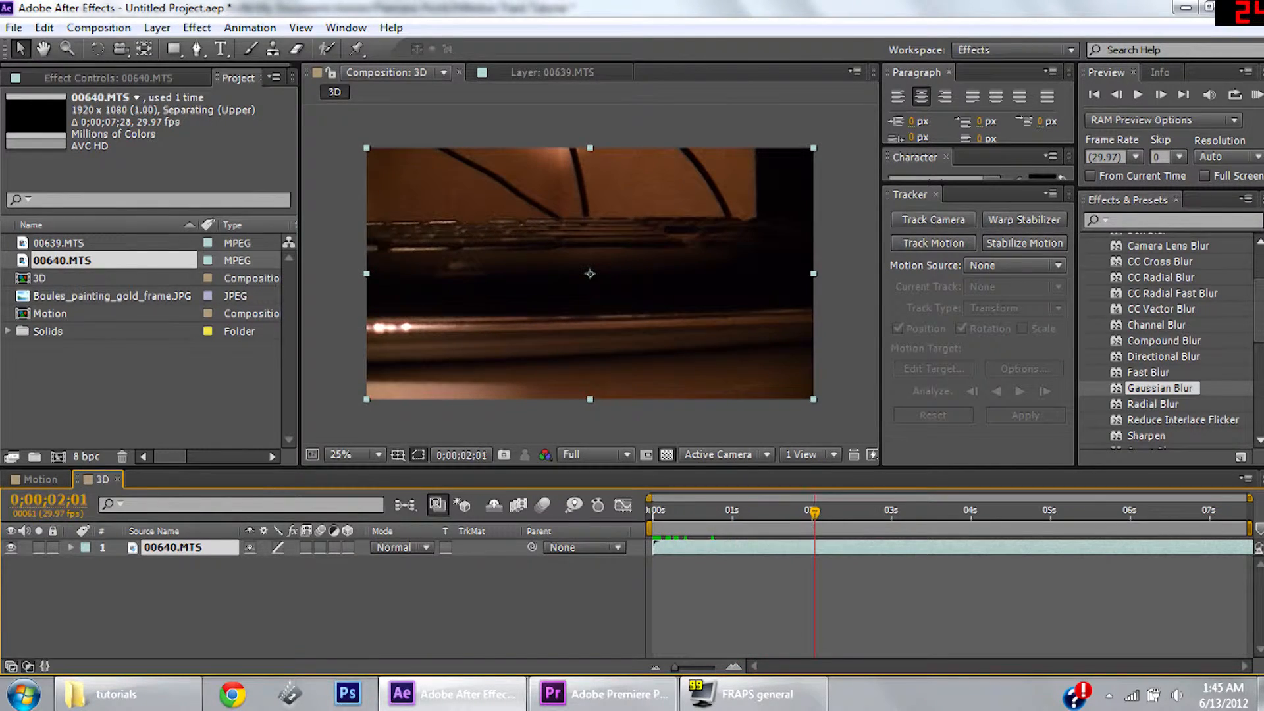
drag(654, 547, 661, 511)
click(650, 512)
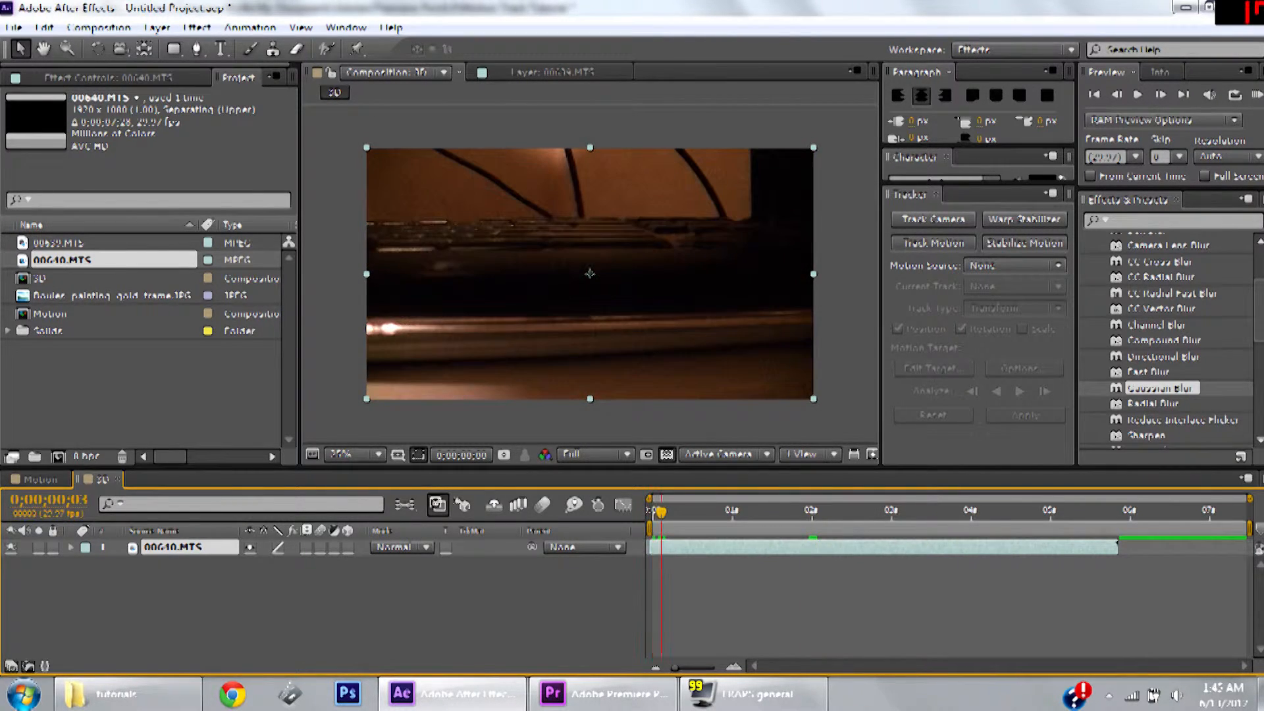
drag(1111, 546, 989, 547)
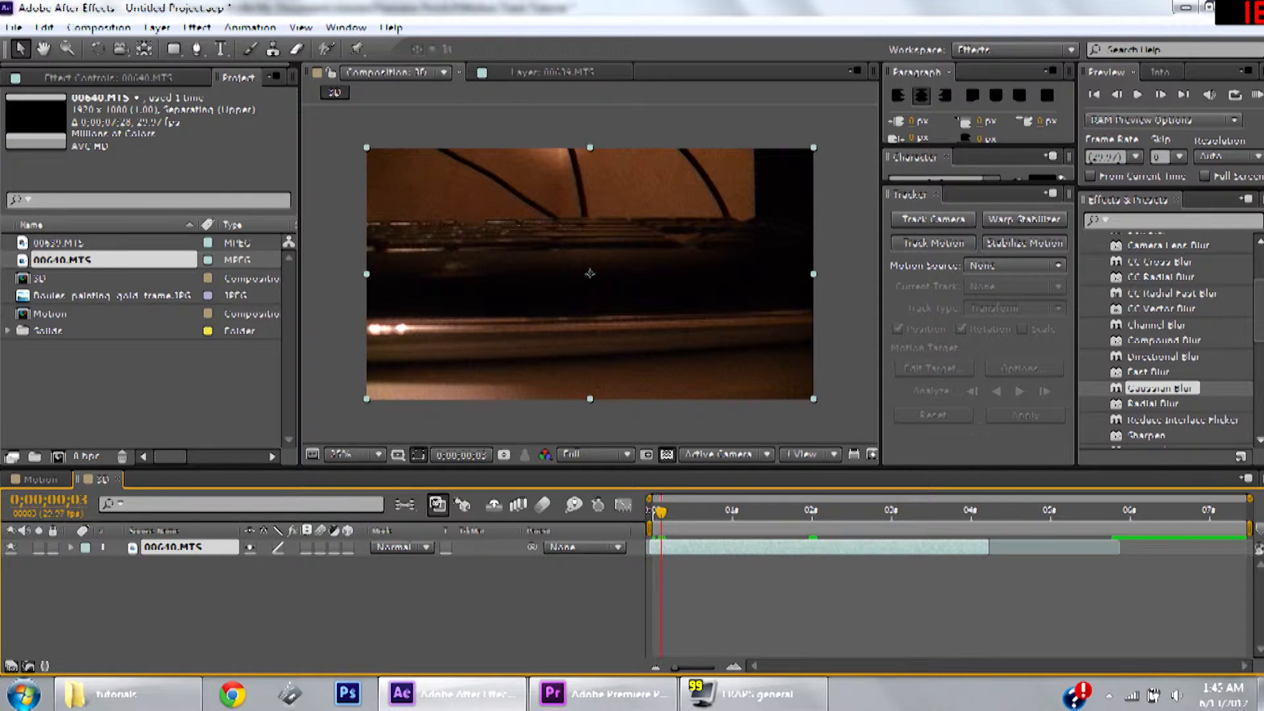
drag(1249, 528, 984, 528)
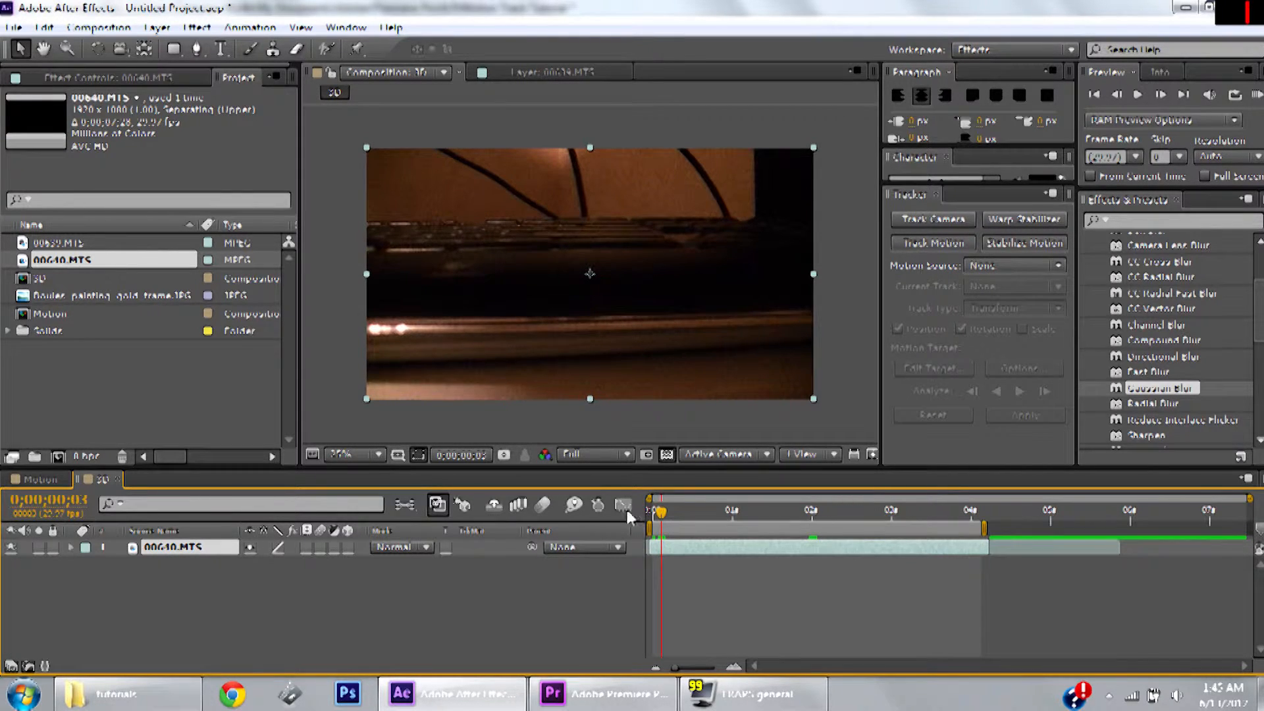
- Start a 3D camera track on the 00640.MTS layer with the current time at 0;00;01;15
drag(661, 512, 771, 513)
right_click(170, 550)
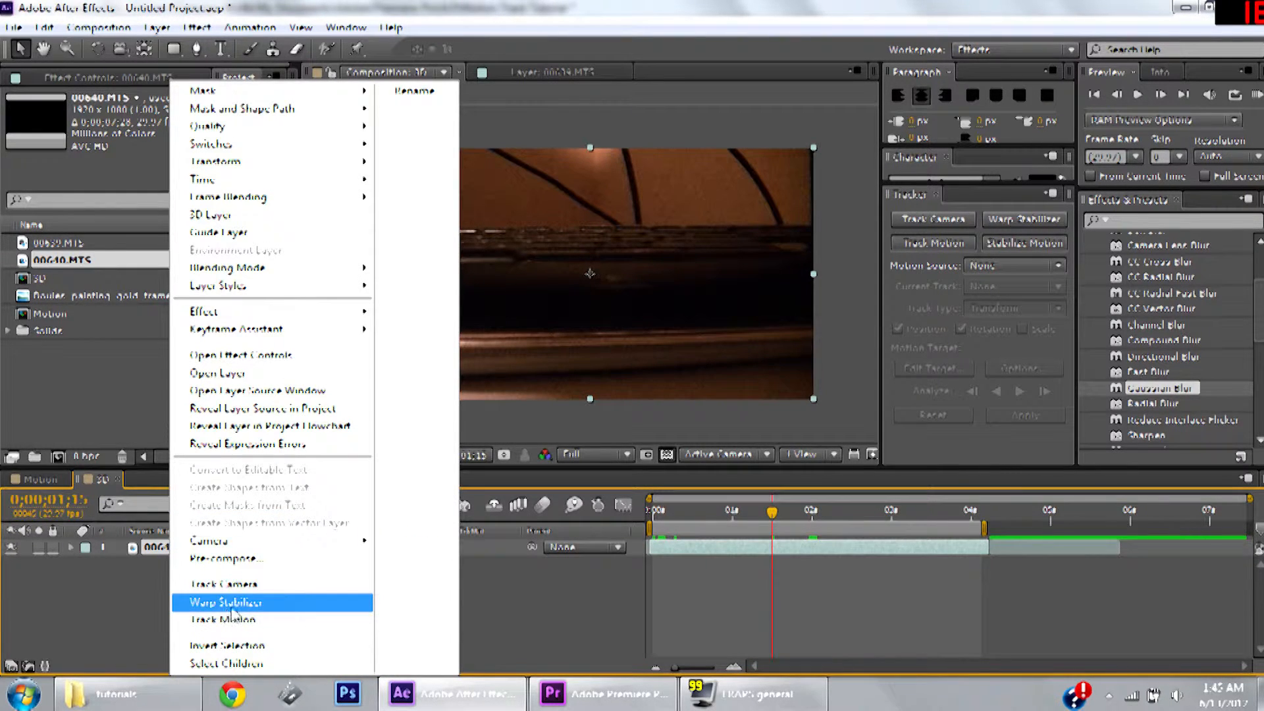
click(223, 585)
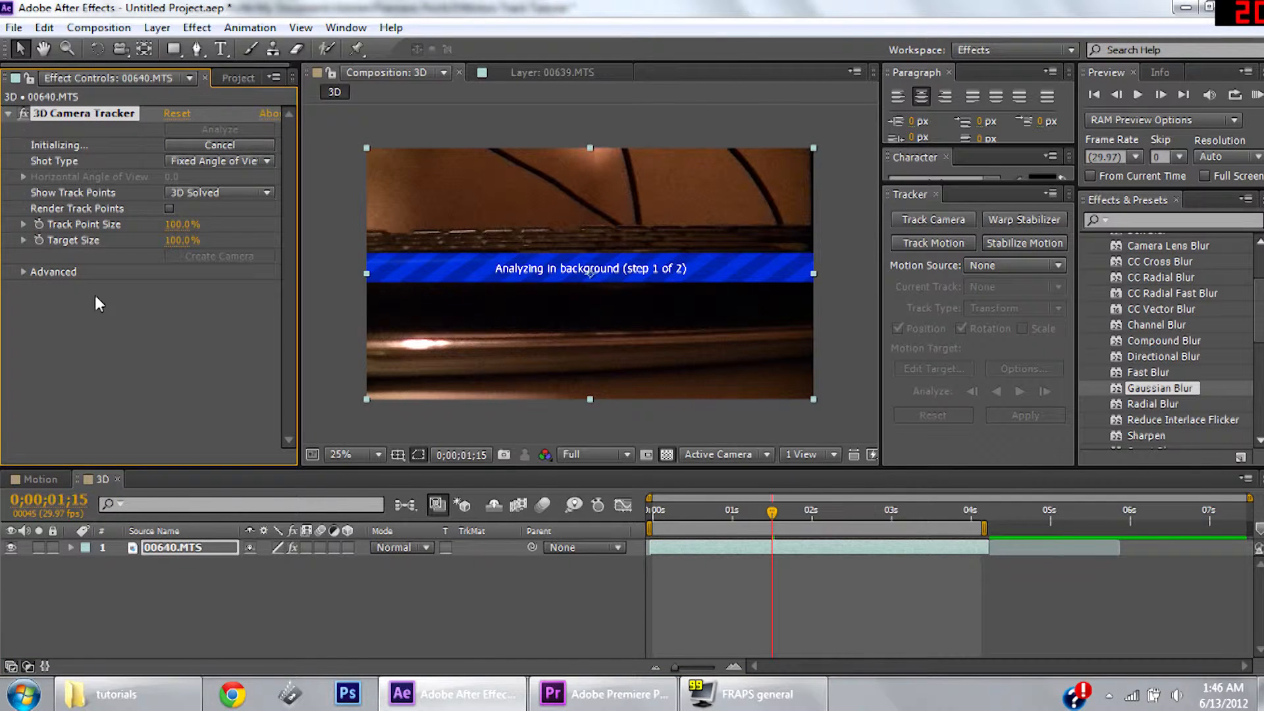
- Set the 3D Camera Tracker's advanced solve method to Typical
click(23, 272)
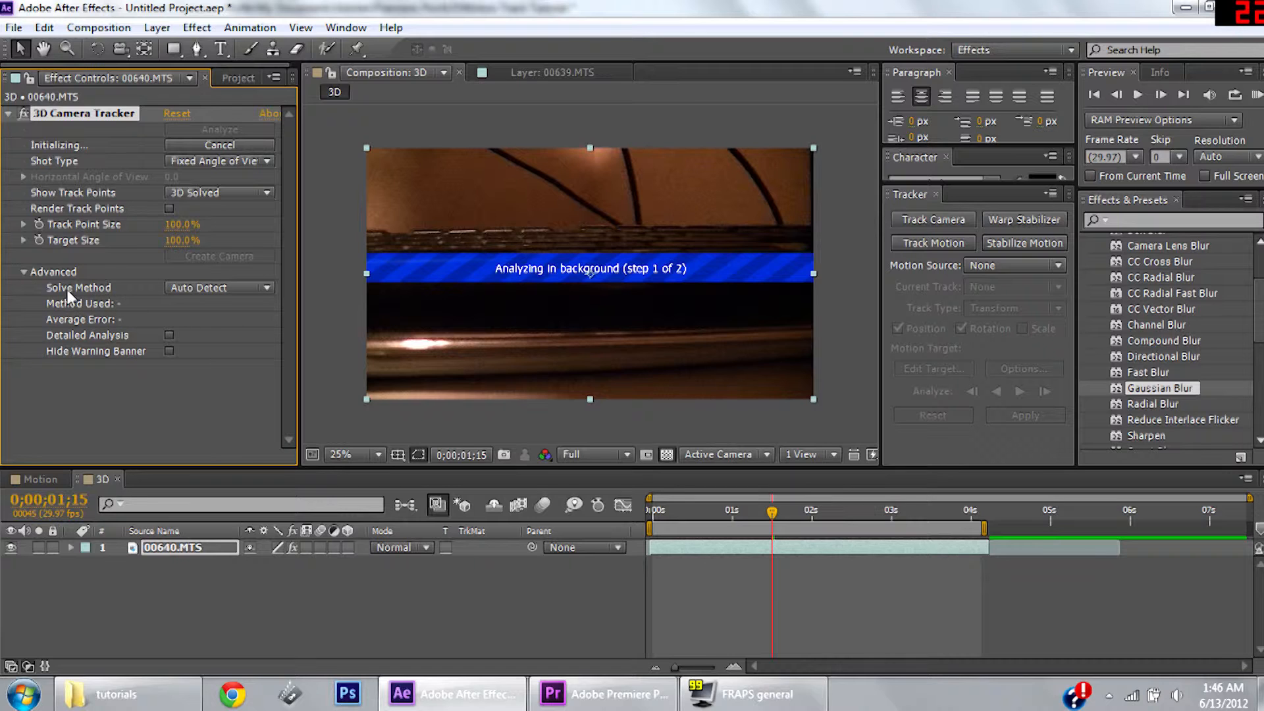
click(184, 290)
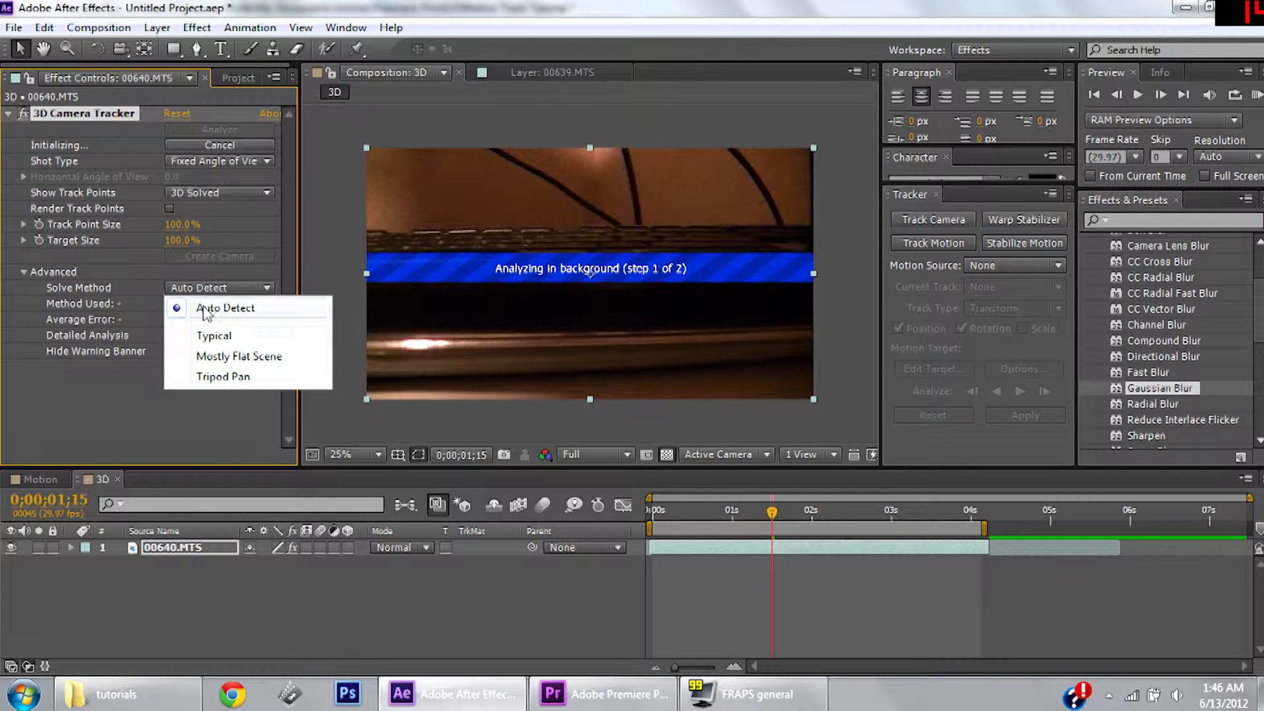
click(195, 338)
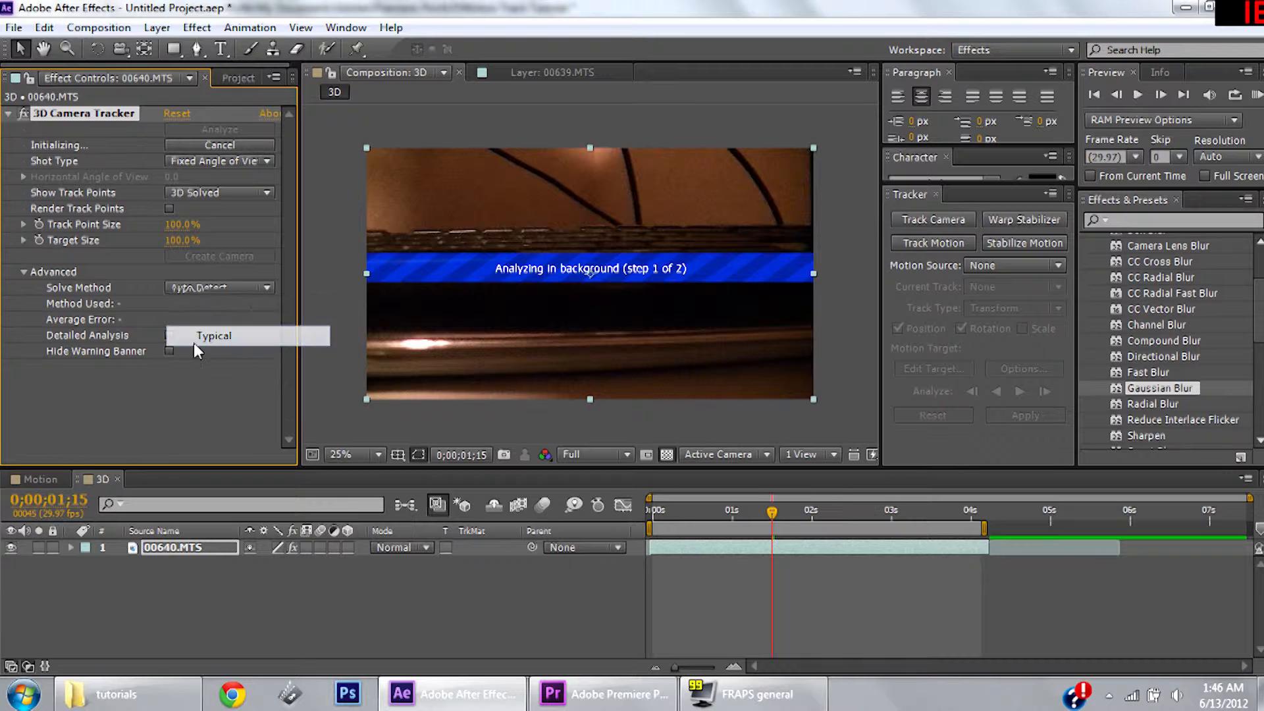
click(218, 290)
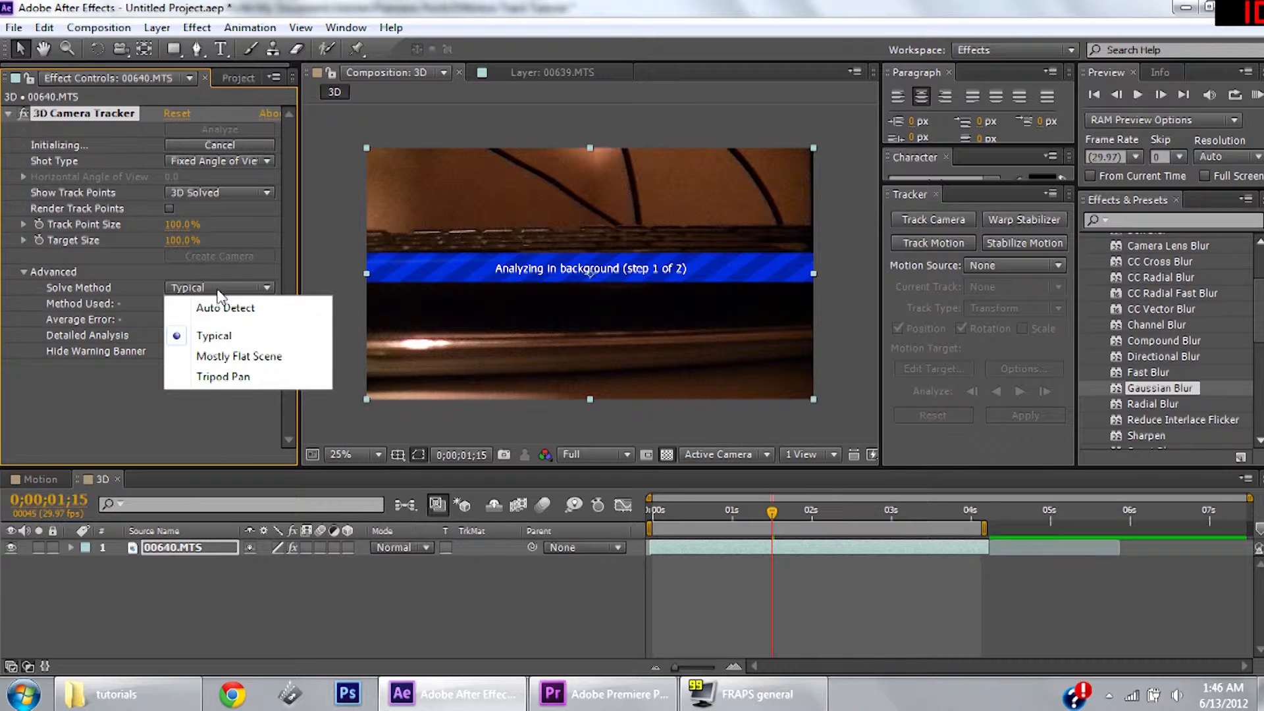
click(105, 432)
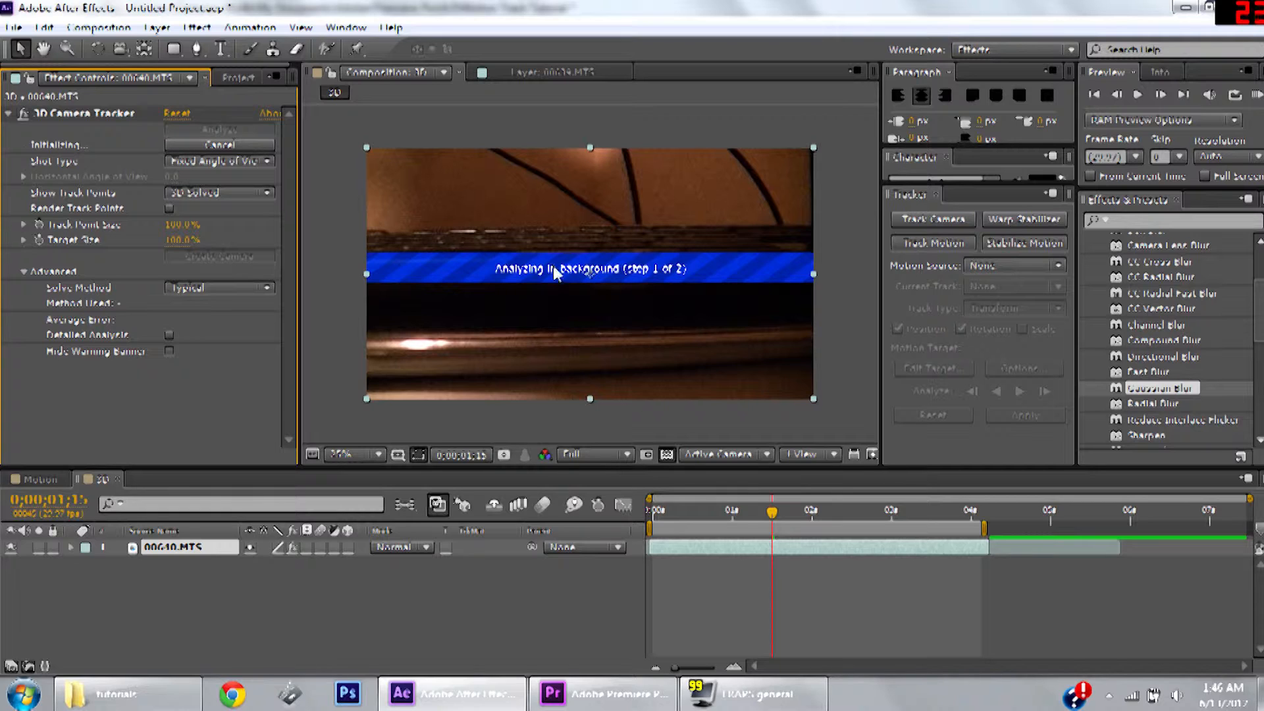
- Set the tracker's shot type to Specify Angle of View with a horizontal angle of view of about 90.4
click(204, 162)
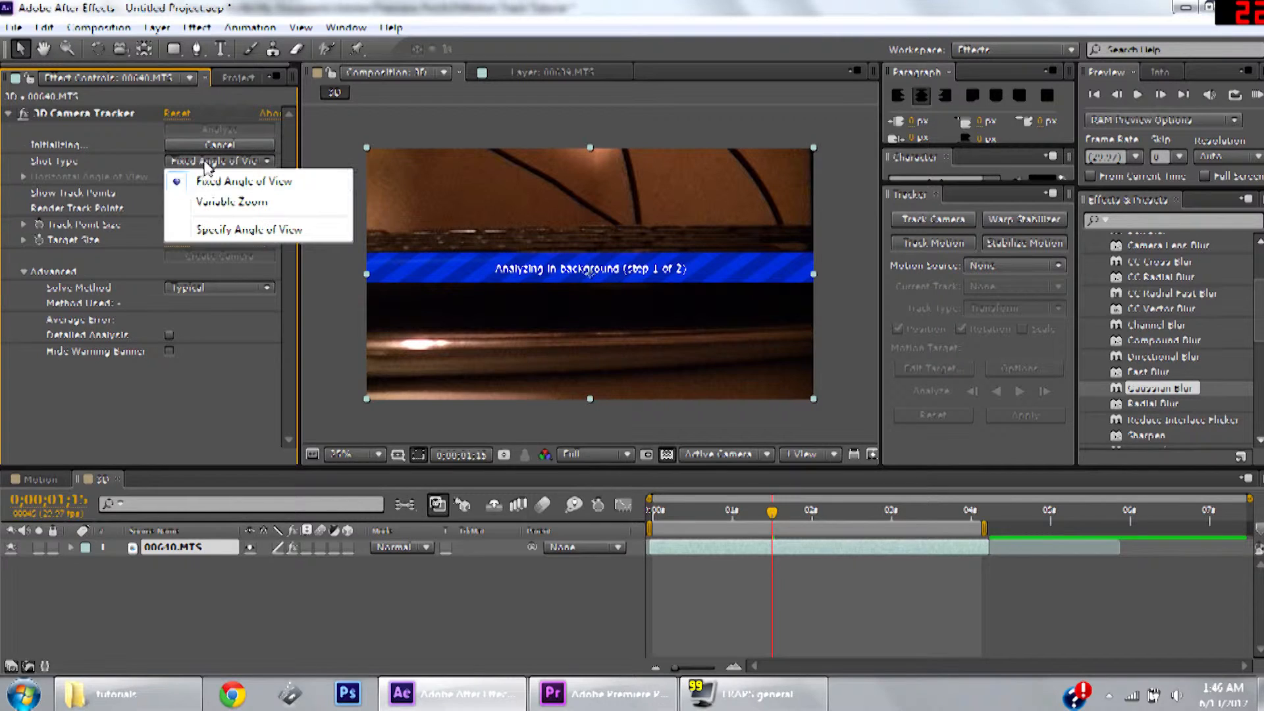
click(146, 174)
click(226, 162)
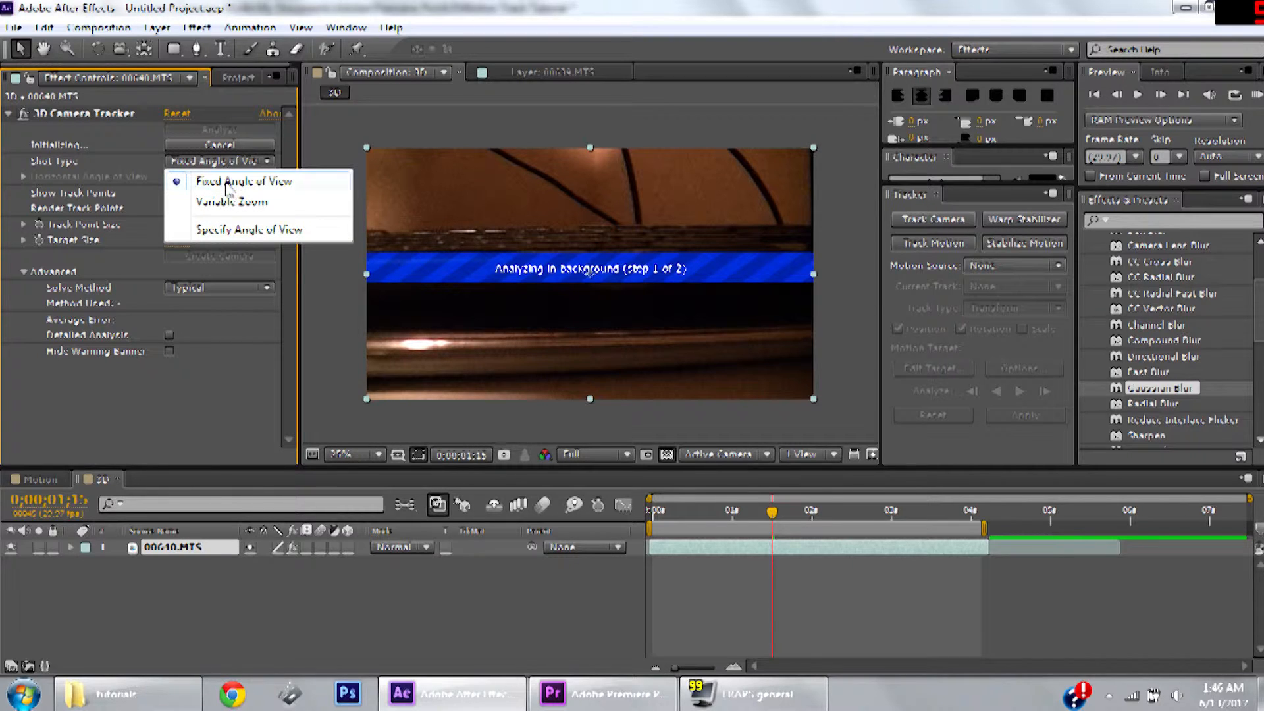
click(224, 231)
click(24, 177)
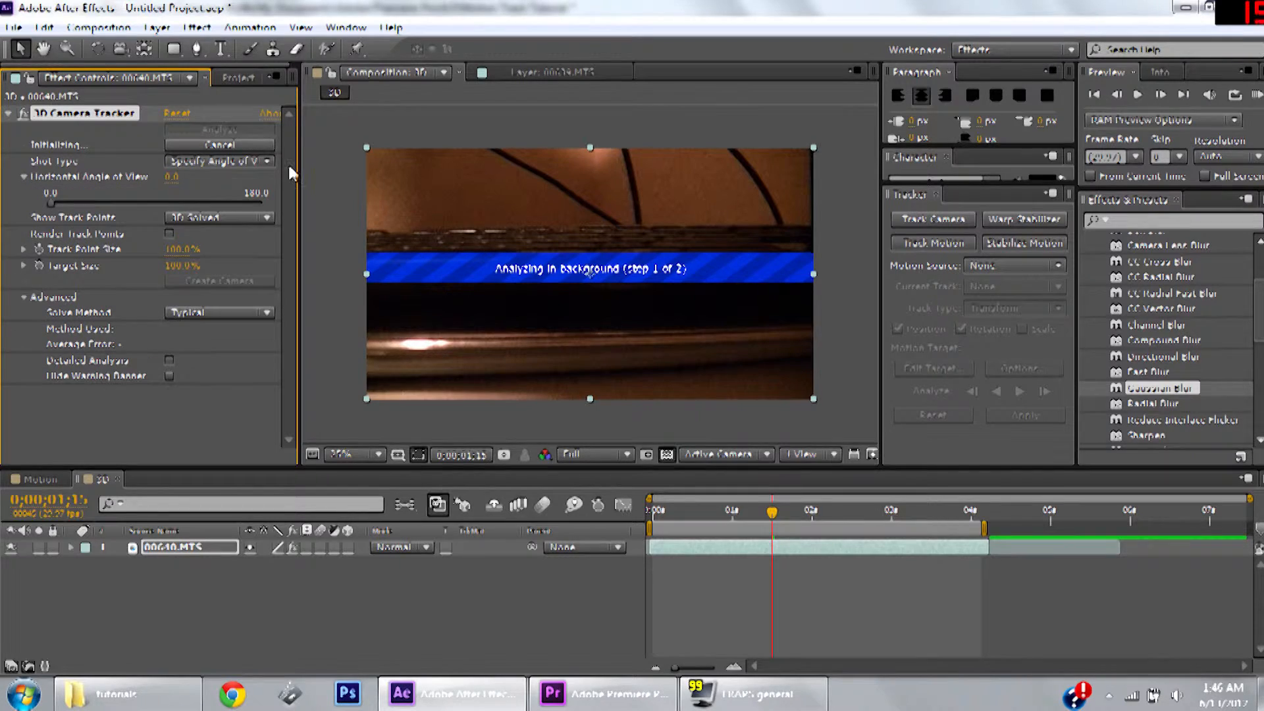
drag(52, 203, 187, 203)
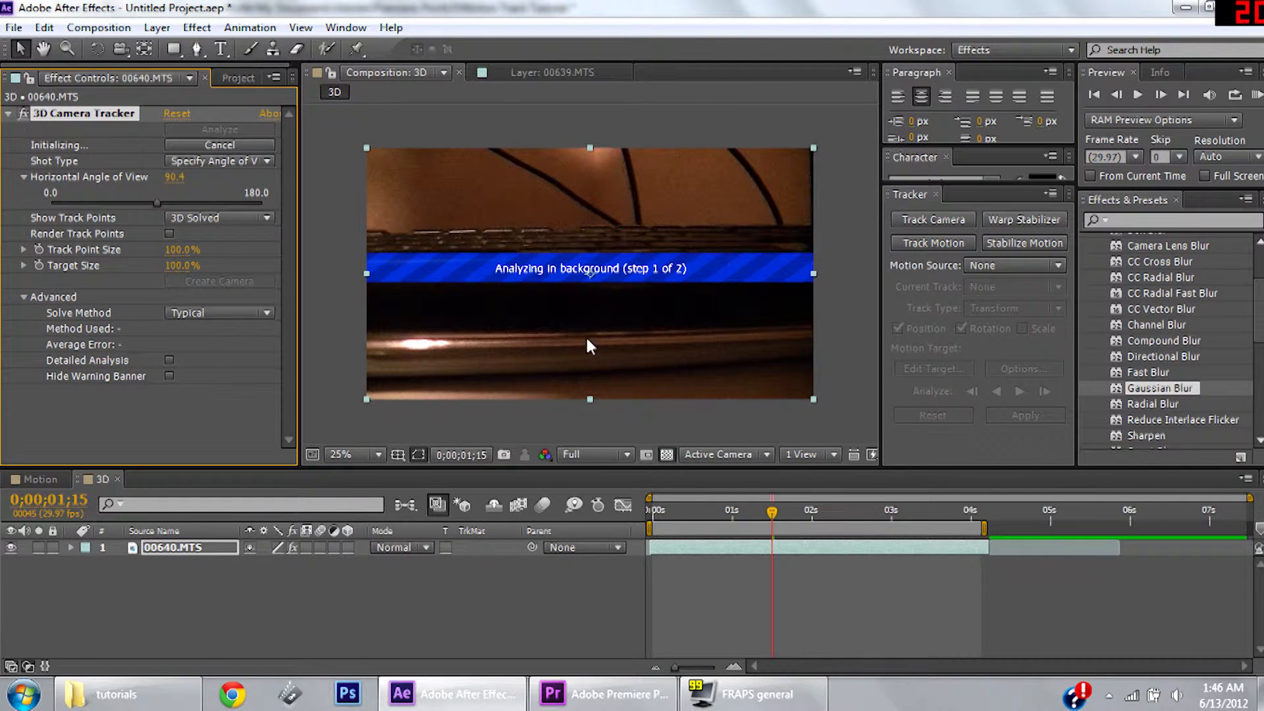
click(18, 176)
click(21, 176)
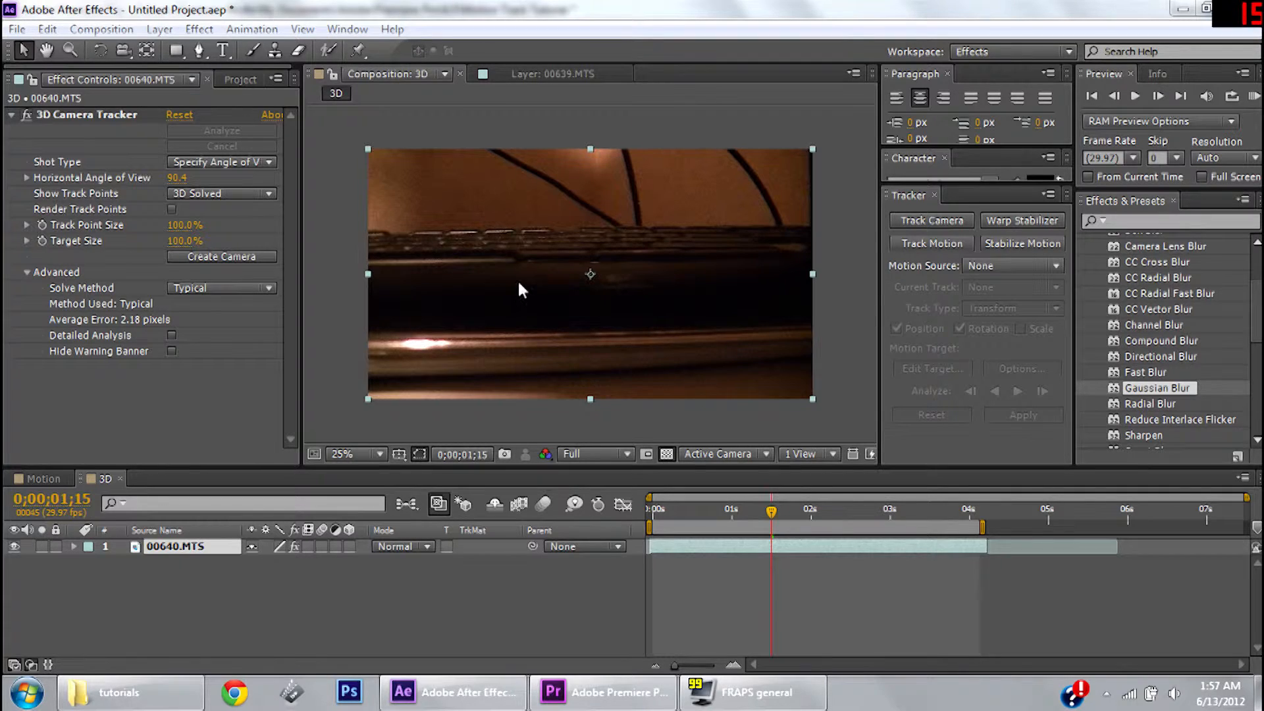
- Display the solved track points on the 00640.MTS footage and play it from the first frame to examine their motion
click(95, 118)
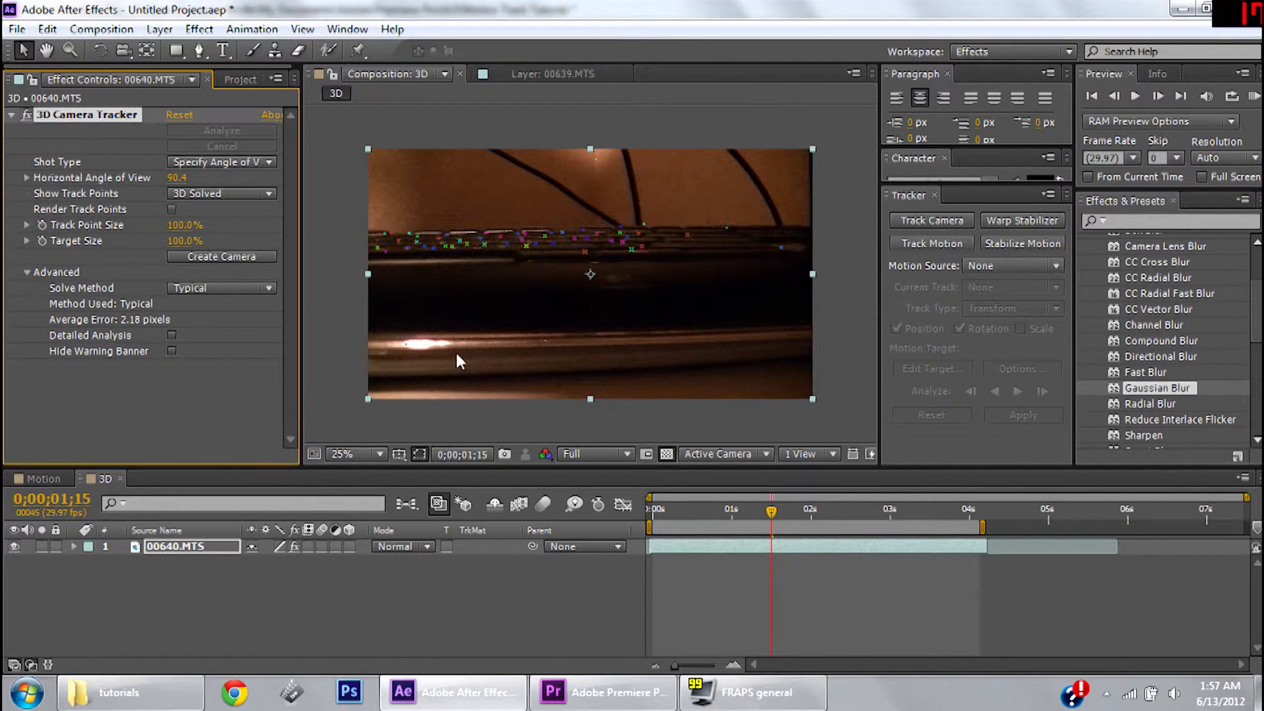
drag(775, 522, 768, 520)
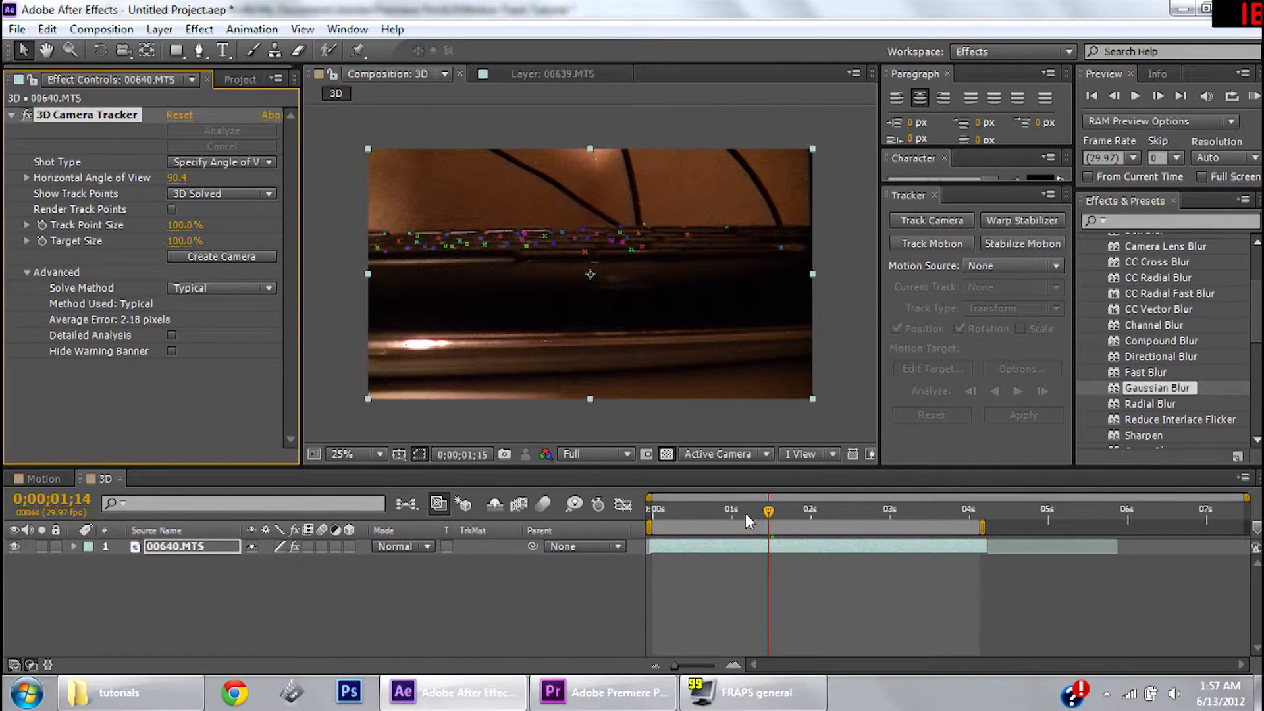
click(660, 510)
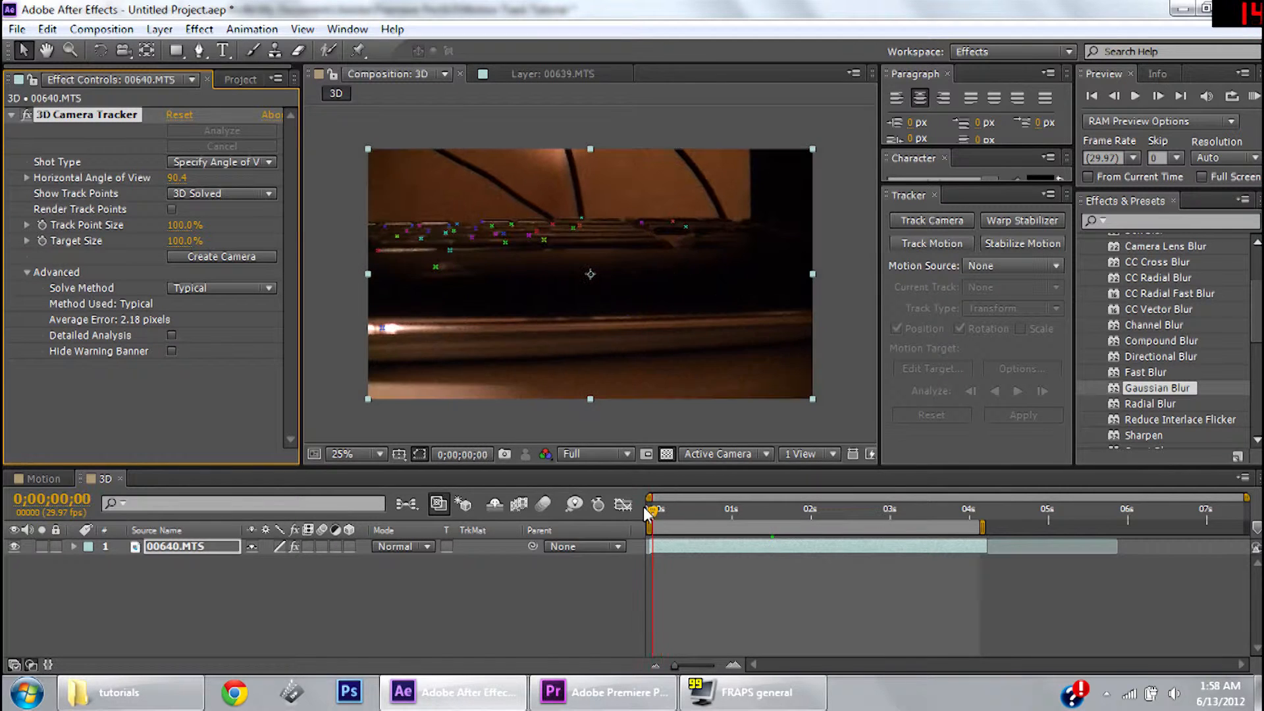
key(space)
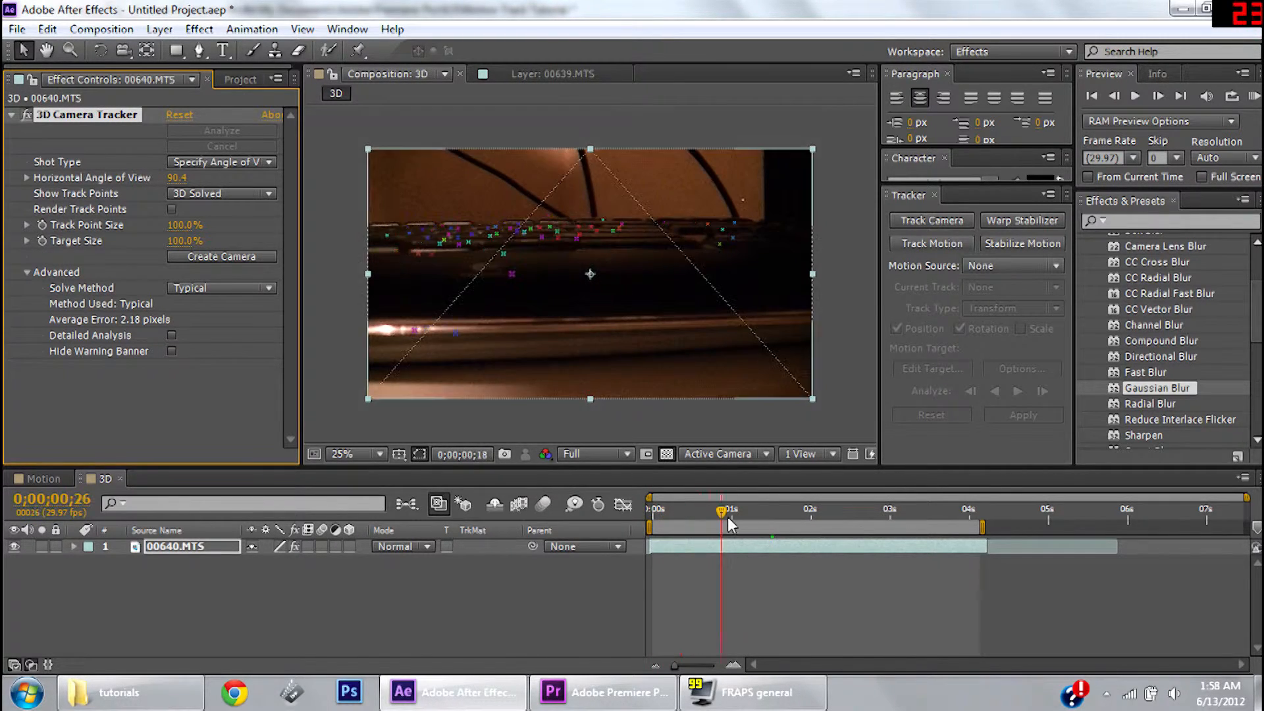
click(79, 395)
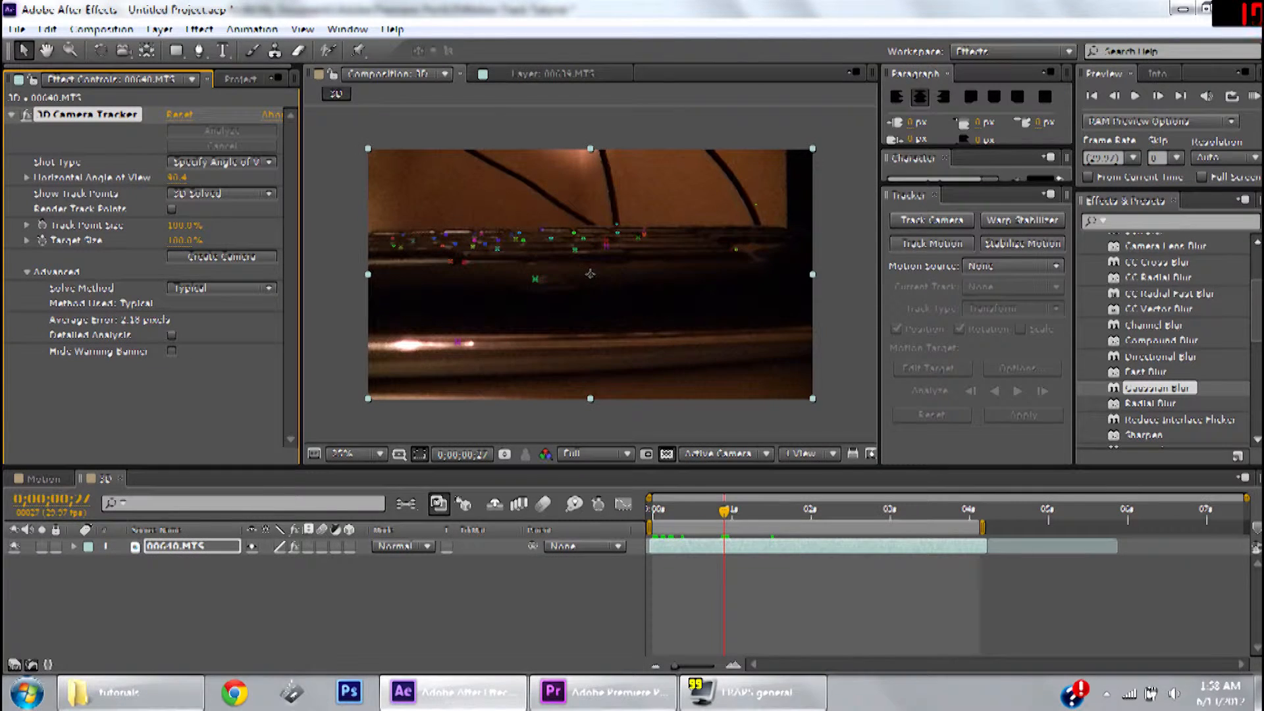
click(205, 163)
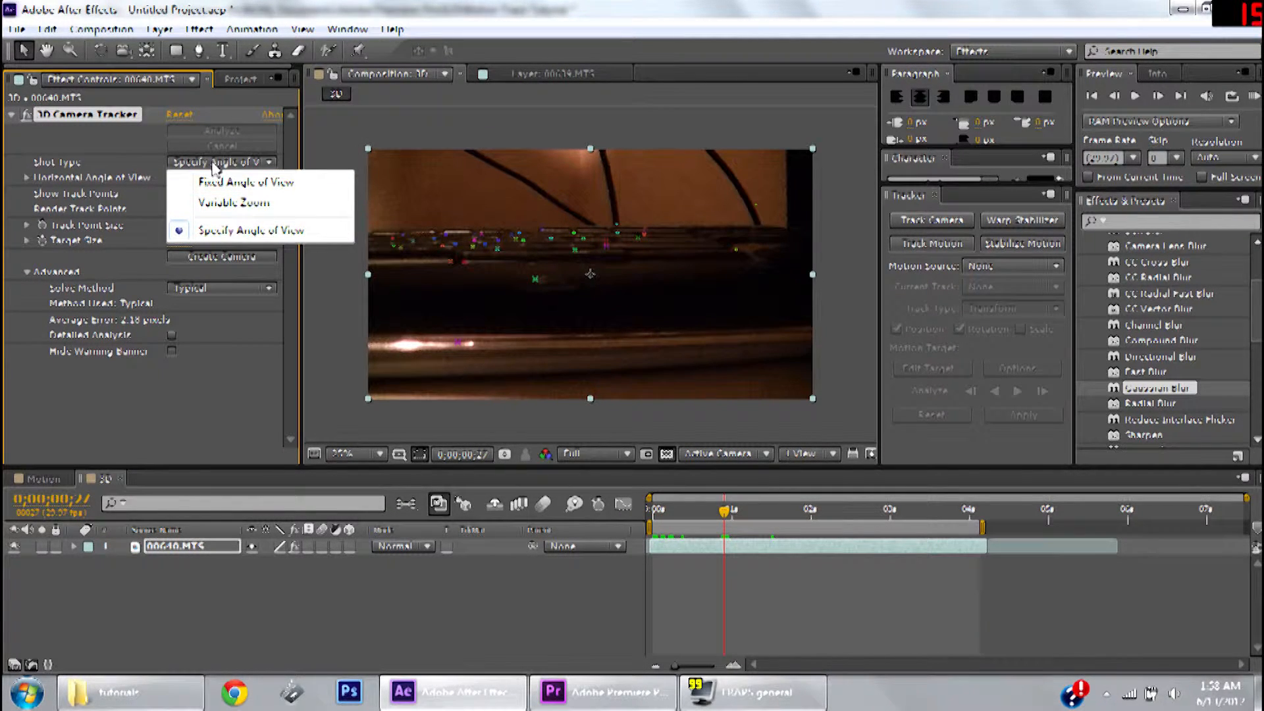
- Create a null and camera from the track points on the keyboard at the first frame
click(727, 516)
drag(727, 516, 681, 516)
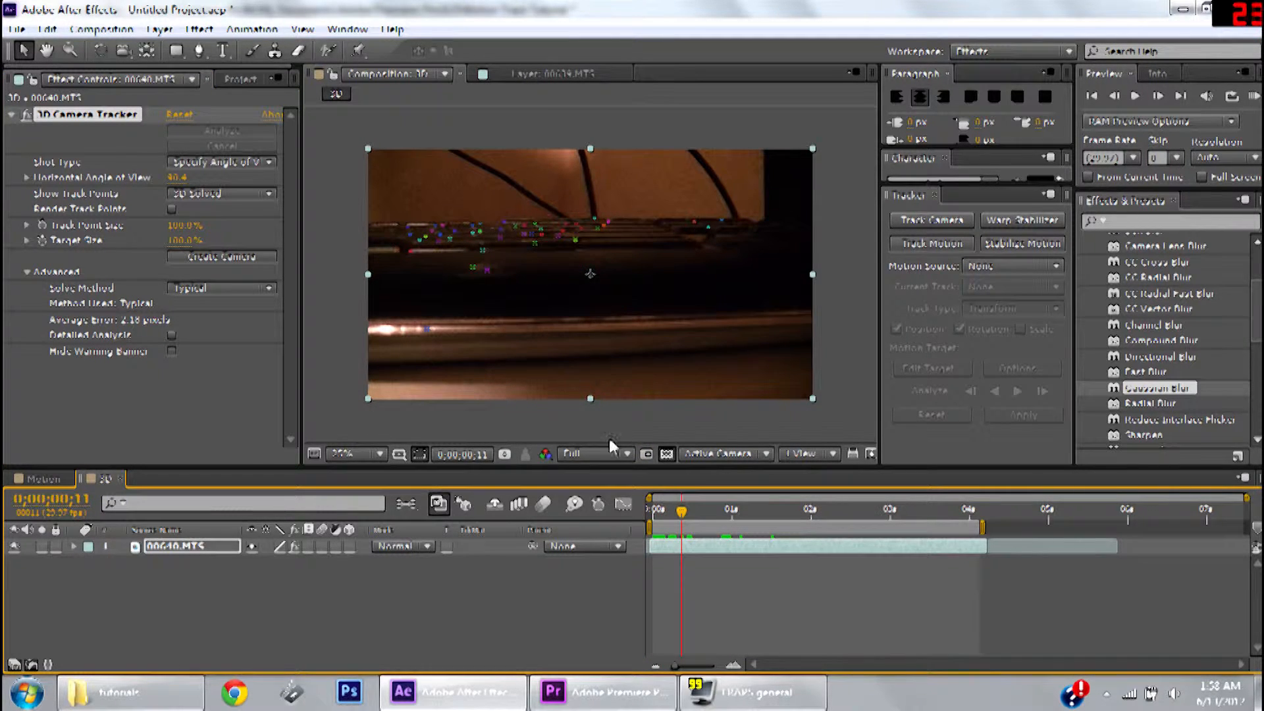
drag(681, 516, 654, 519)
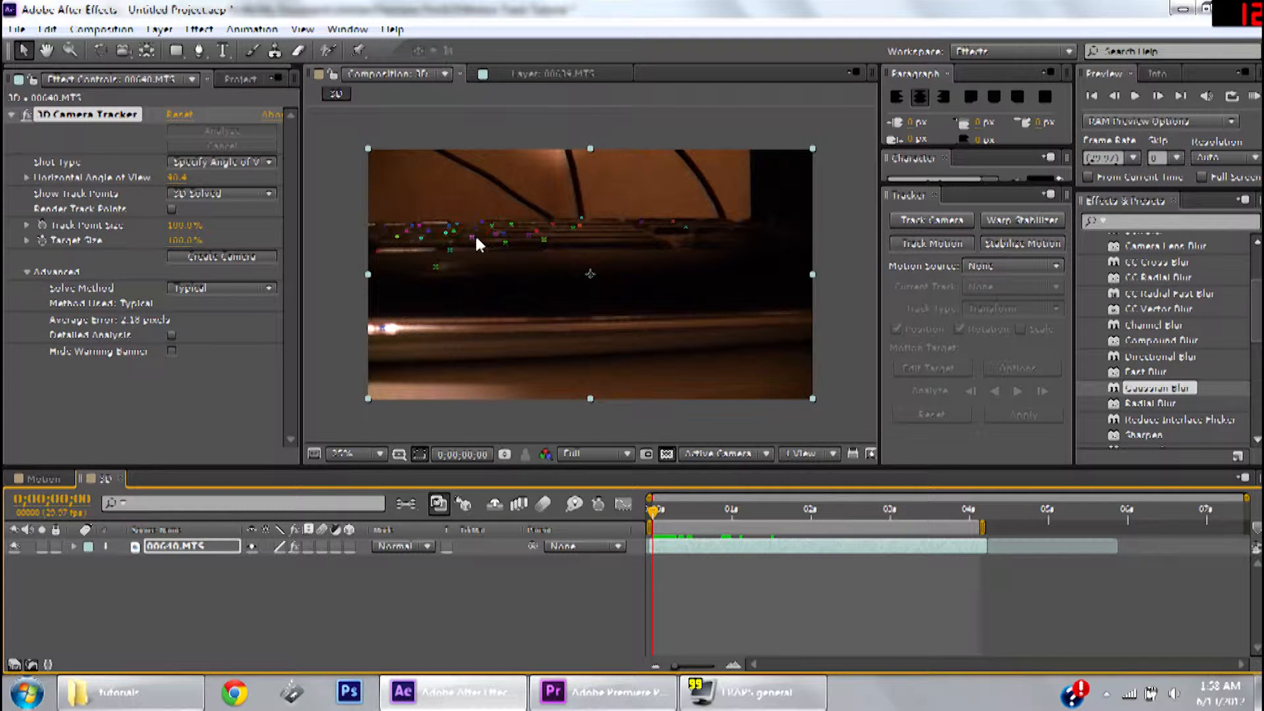
right_click(542, 243)
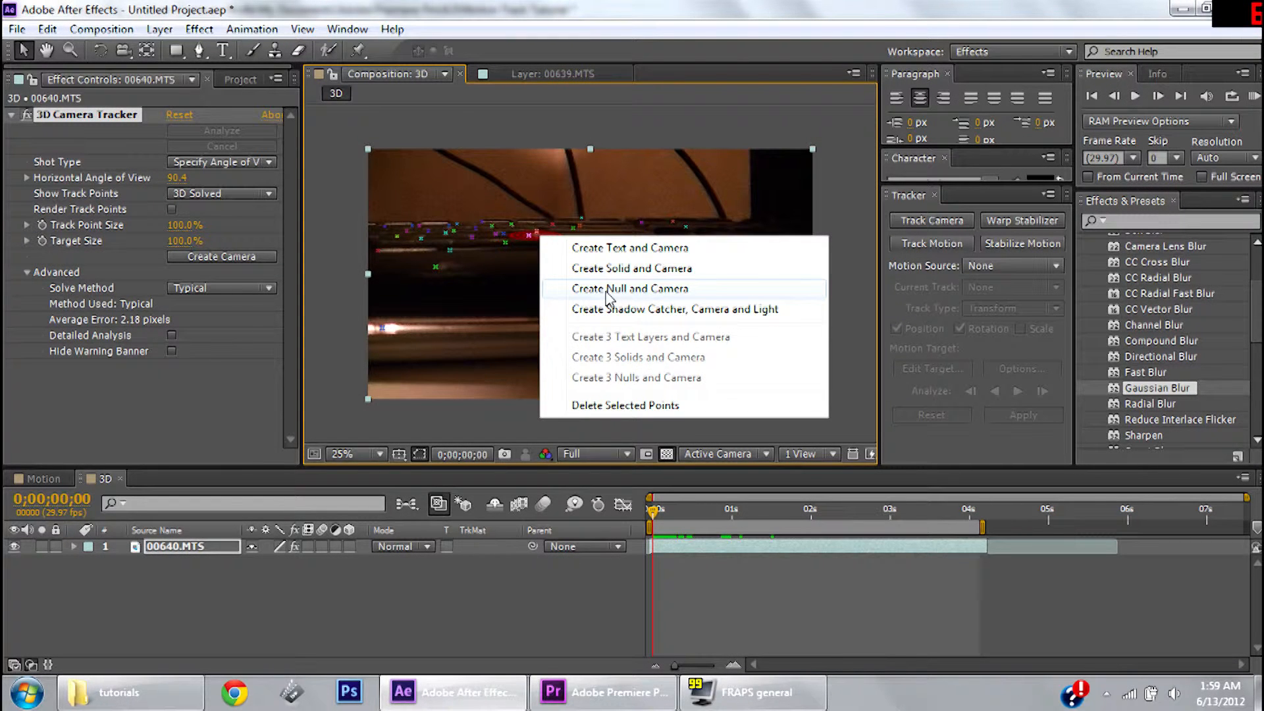
click(608, 294)
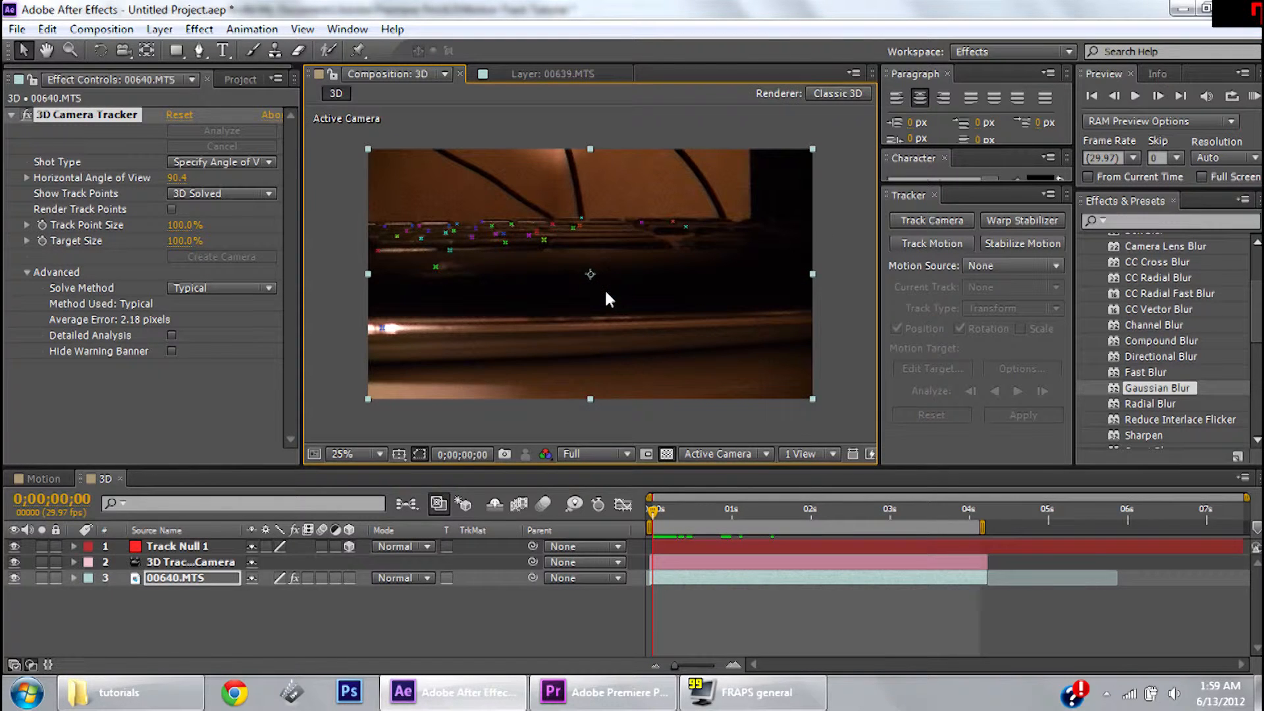
- Examine the track null's placement on the keyboard up close and while scrubbing the first second, ending at the first frame
click(178, 548)
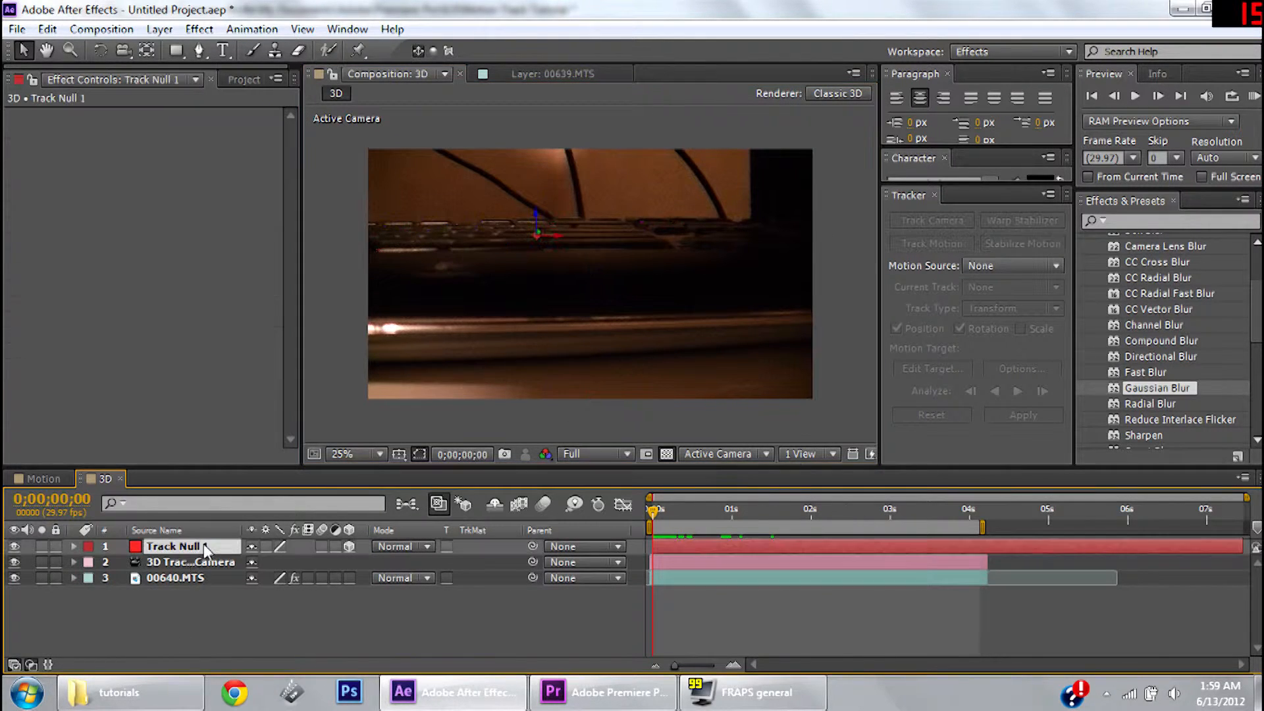
drag(654, 512, 586, 515)
scroll(486, 311, up, 5)
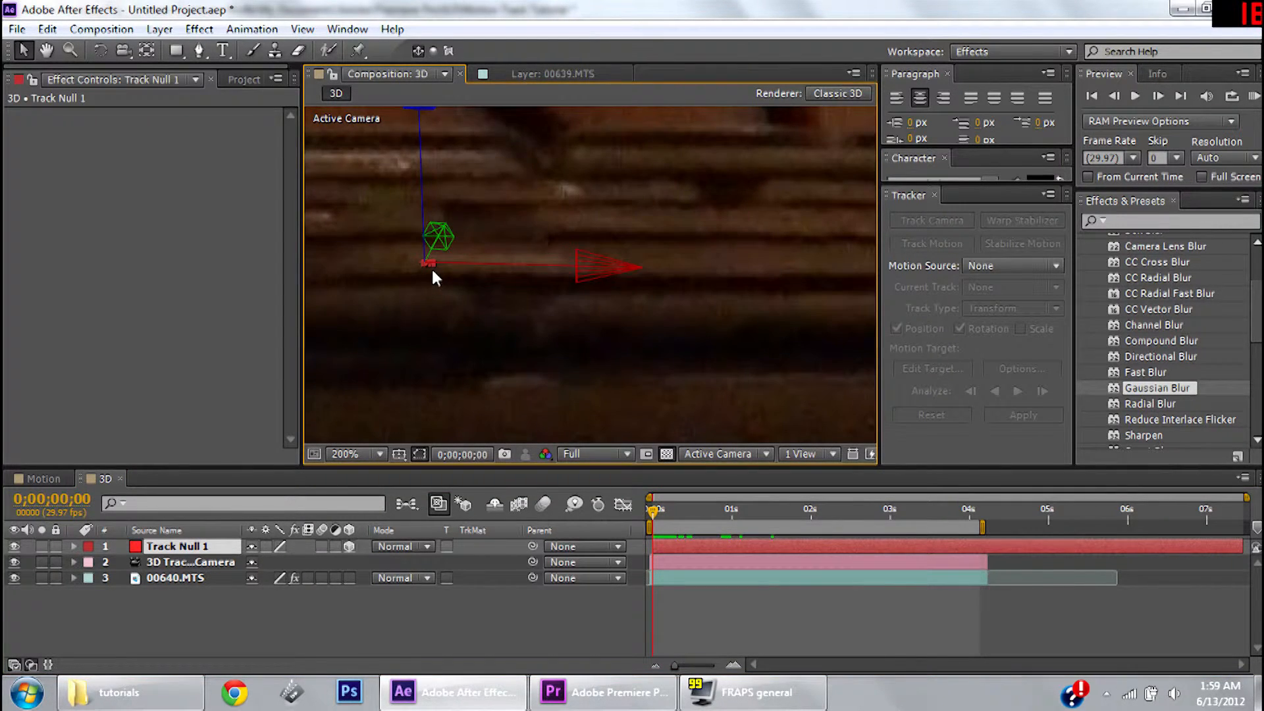
scroll(434, 277, down, 5)
click(365, 308)
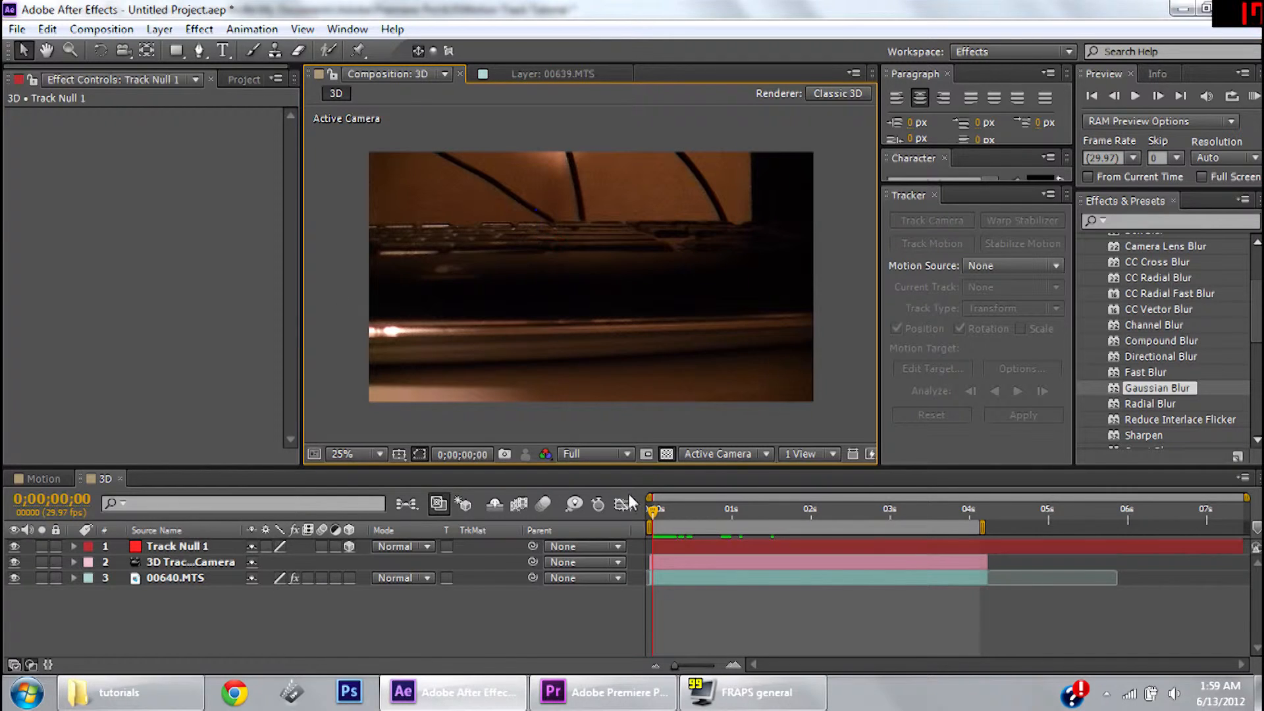
drag(649, 519, 652, 511)
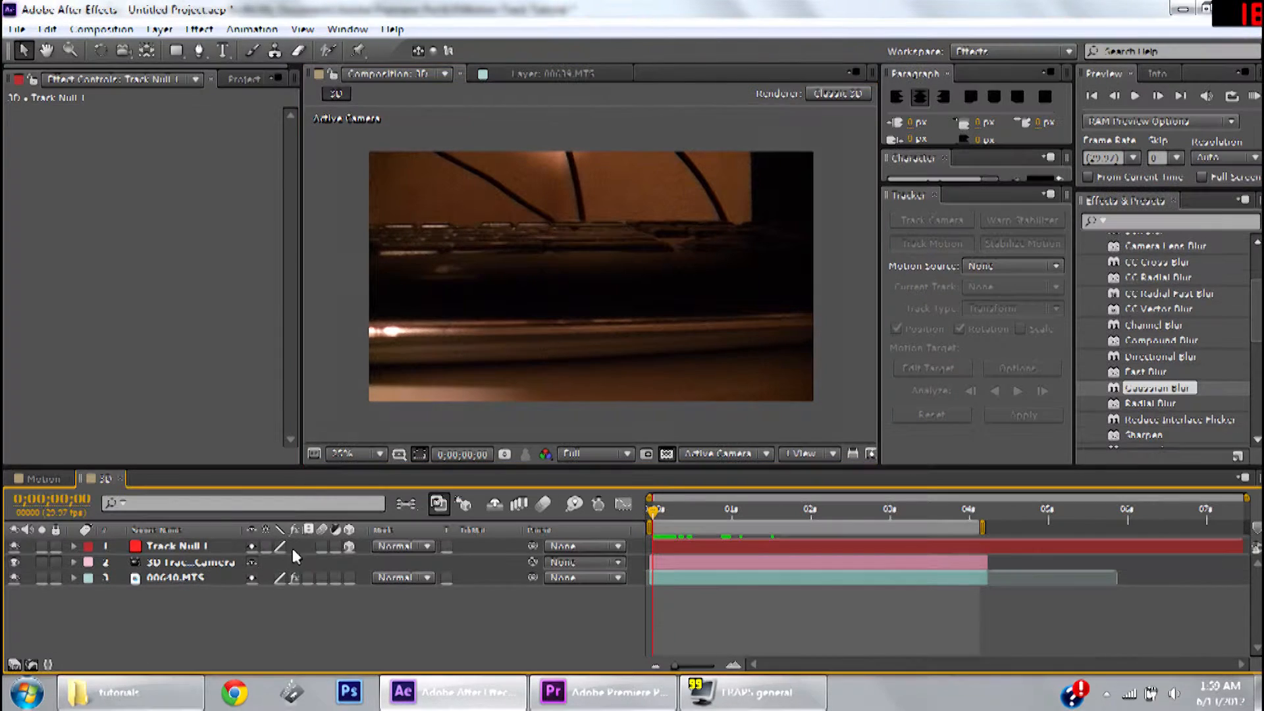
click(189, 548)
click(181, 530)
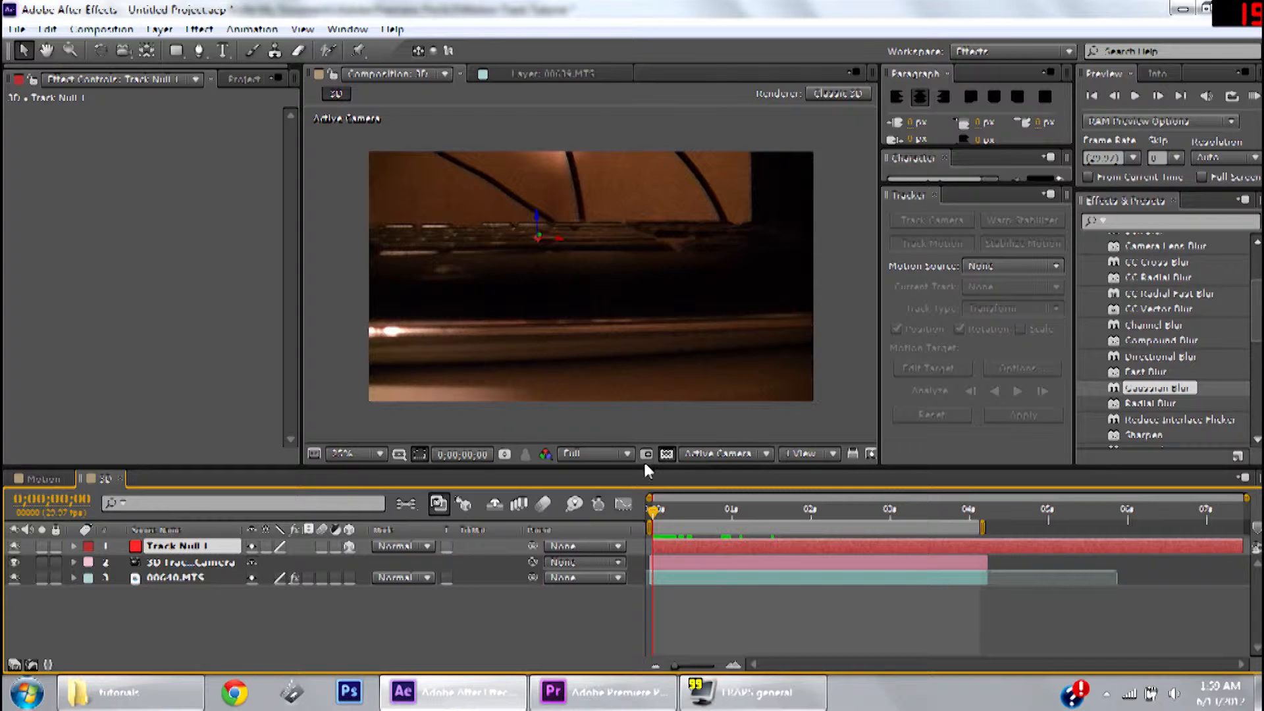
drag(652, 517, 697, 543)
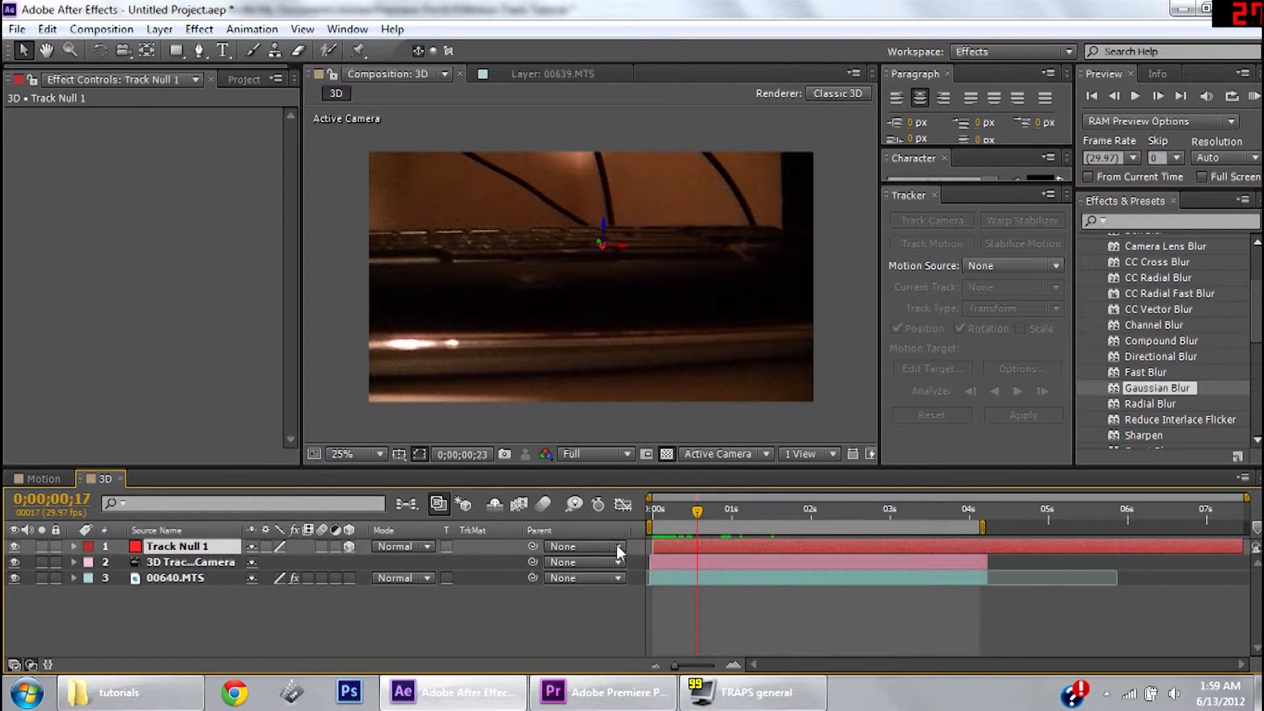
key(Home)
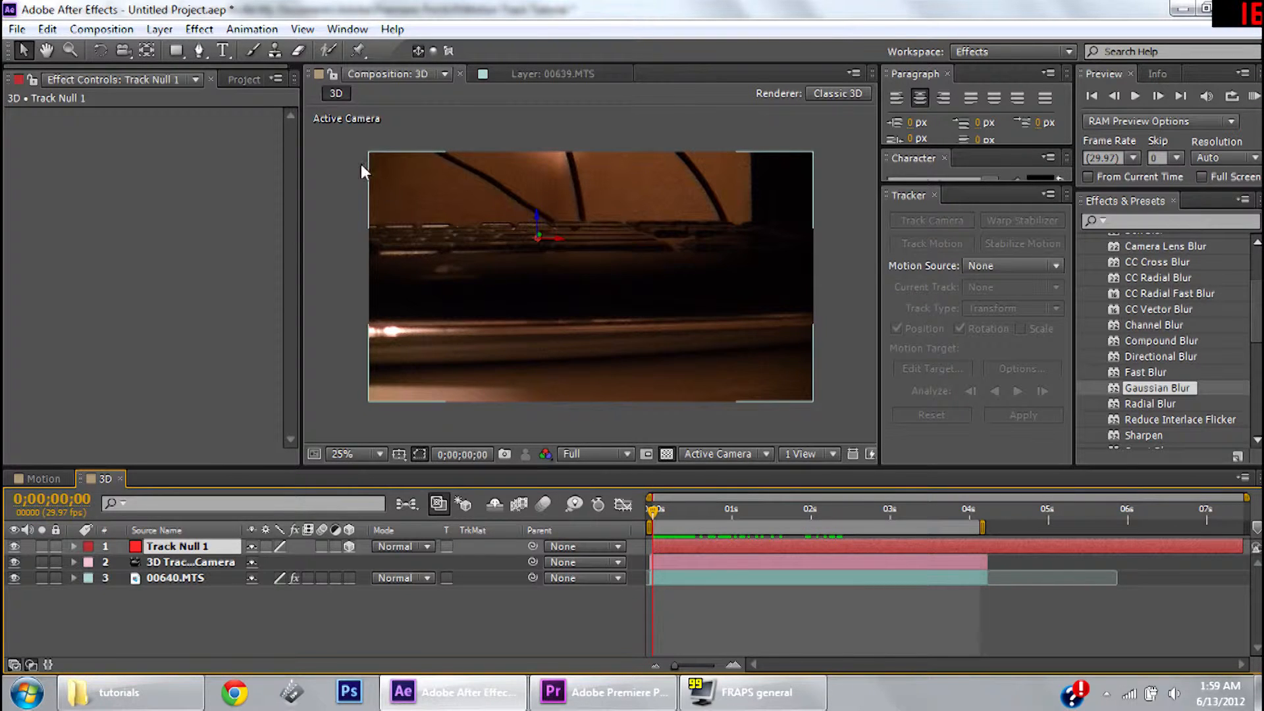
- Add a text layer reading "keyboard" to the 3D composition
click(159, 29)
mouse_move(209, 47)
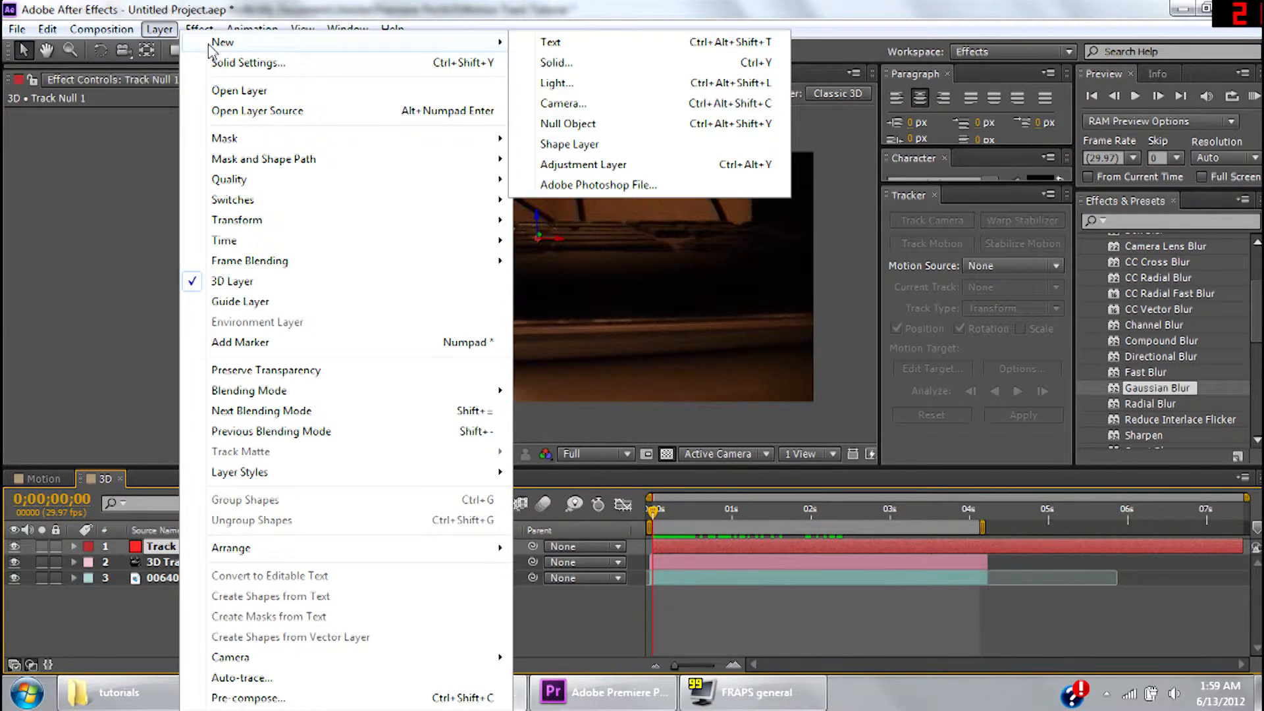
click(565, 46)
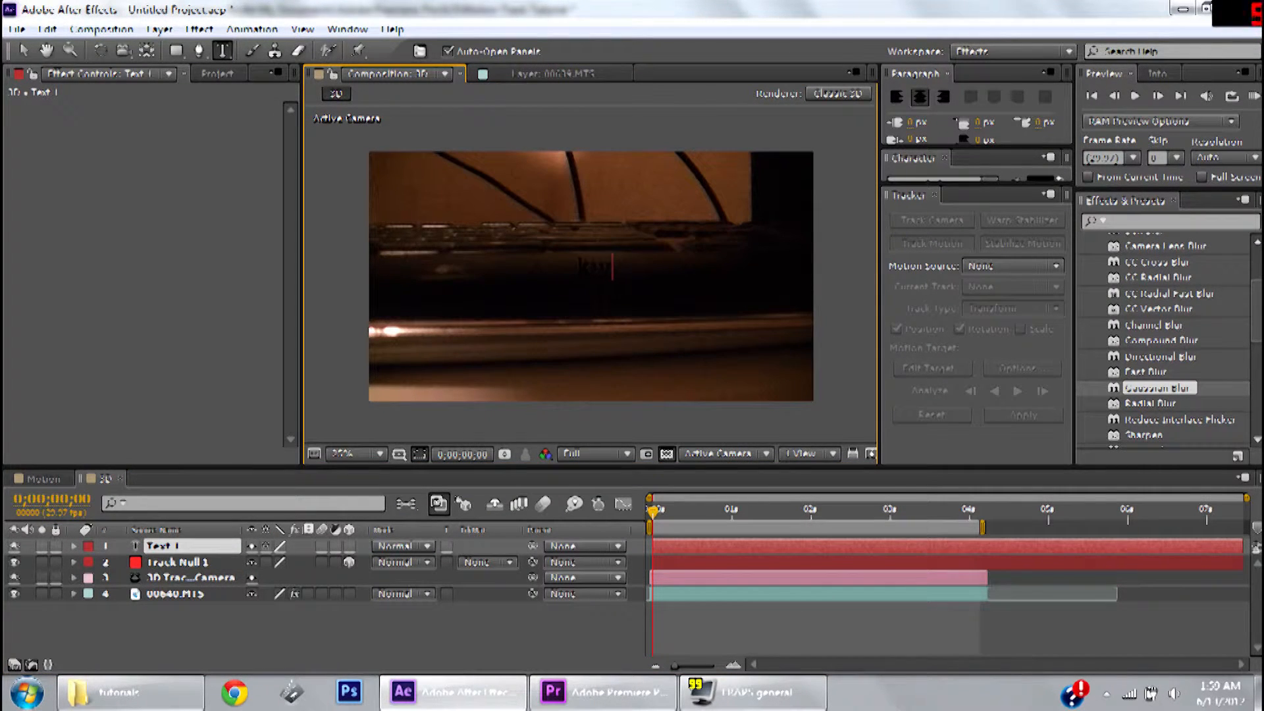
text(keyboard)
- Change the fill color of the whole keyboard text to white (FFFFFF)
key(ctrl+a)
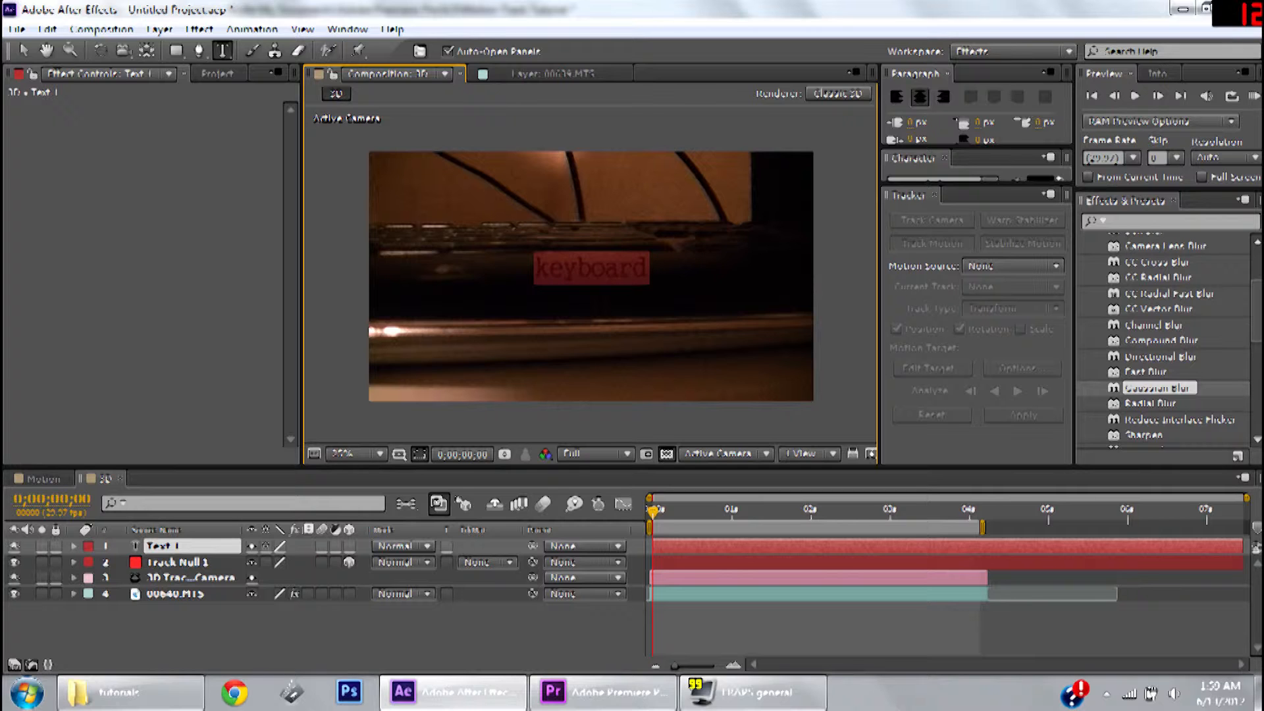
drag(984, 188, 986, 282)
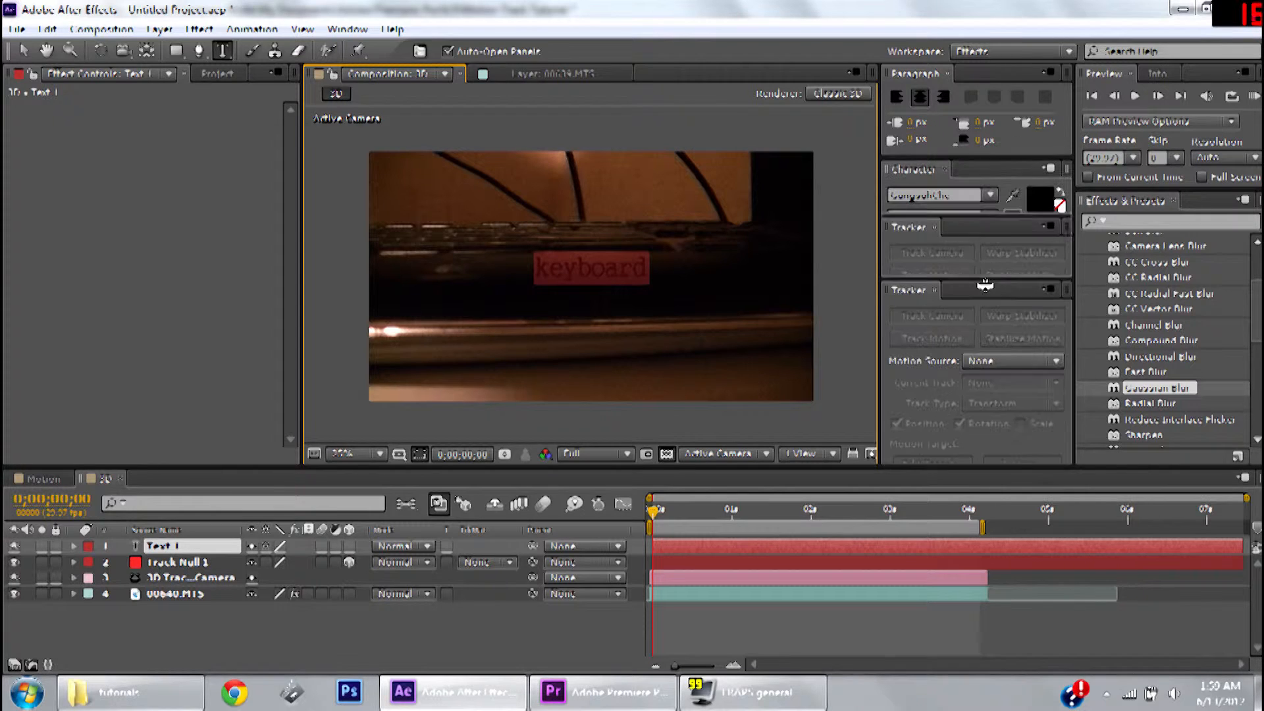
click(1047, 205)
drag(73, 71, 20, 30)
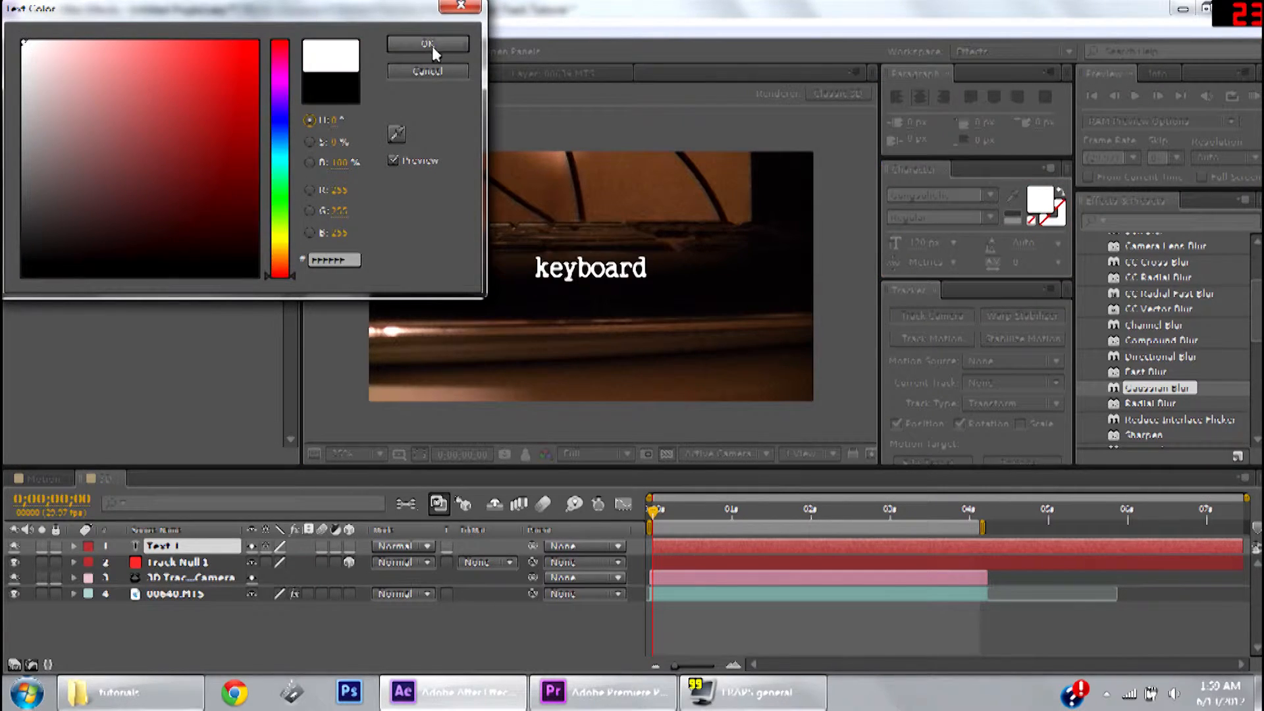
click(431, 48)
- Move the keyboard text up onto the row of keys in the footage
click(23, 50)
scroll(401, 246, up, 2)
drag(401, 245, 484, 269)
drag(604, 289, 597, 233)
scroll(501, 283, down, 2)
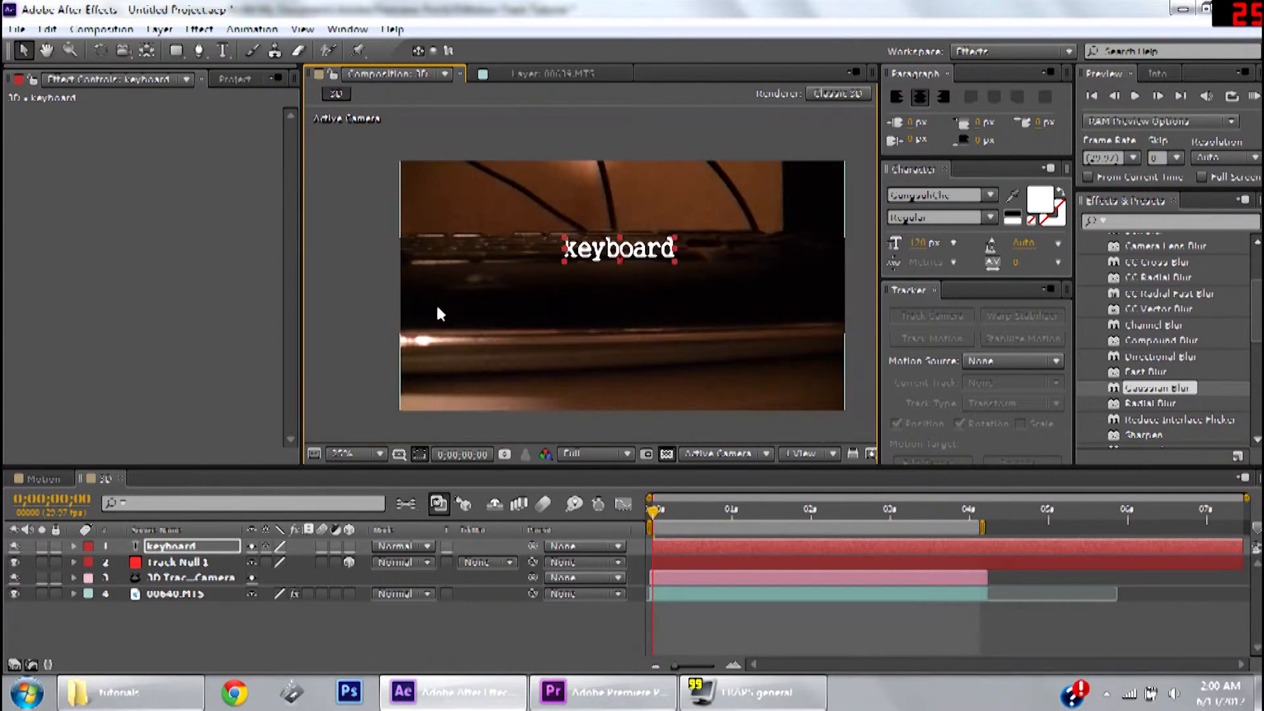
- Make the keyboard text a 3D layer and reposition it over the track null's spot on the keys at the first frame
click(349, 547)
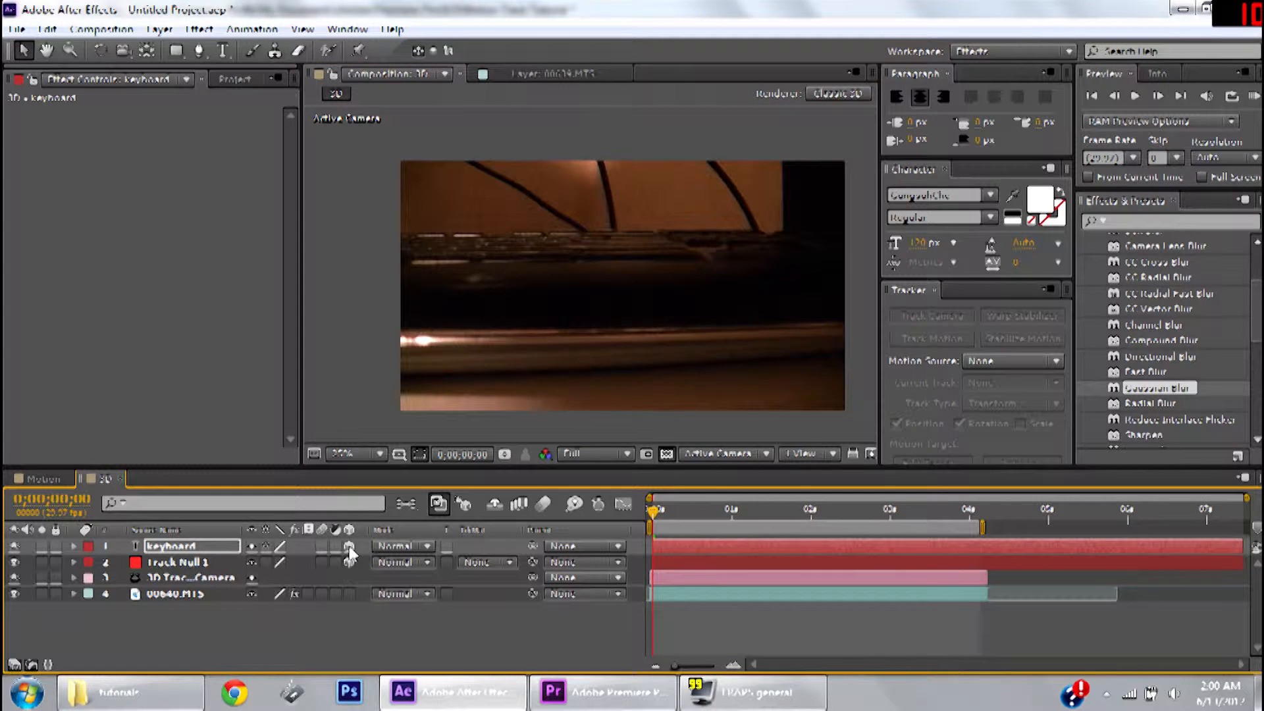
scroll(607, 258, down, 5)
scroll(561, 278, up, 1)
scroll(563, 281, down, 1)
scroll(529, 282, up, 7)
scroll(528, 282, down, 4)
drag(505, 268, 394, 295)
scroll(585, 268, up, 2)
drag(426, 222, 500, 250)
click(655, 511)
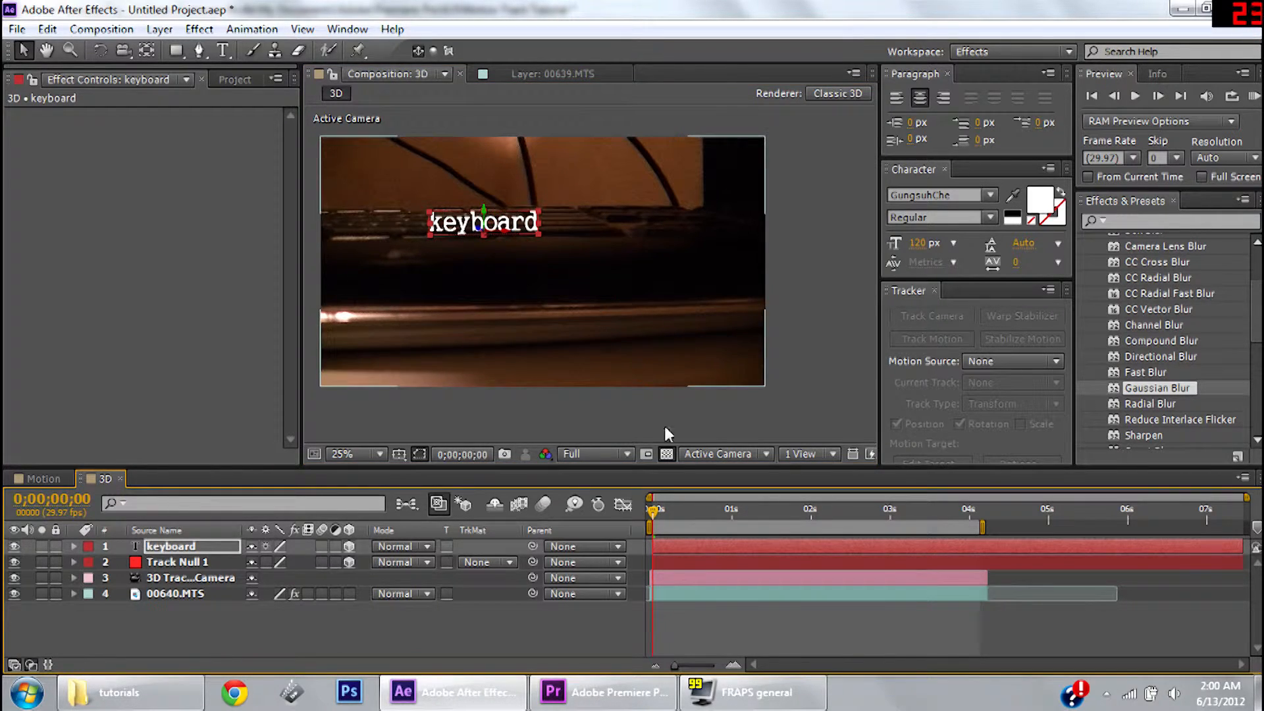
- Adjust the keyboard text's position along the row of keys at 0;00;00;01
click(660, 514)
mouse_move(662, 520)
mouse_down()
mouse_move(679, 525)
mouse_move(655, 520)
mouse_up()
drag(492, 320, 540, 324)
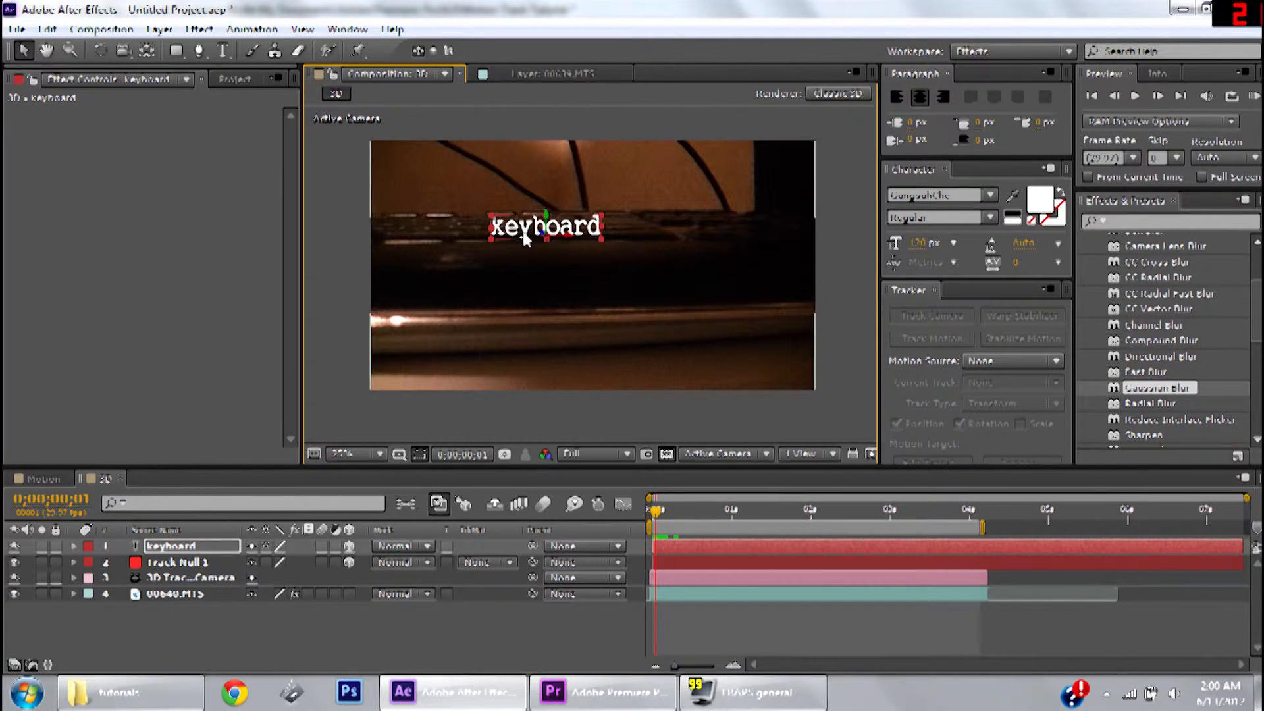
drag(542, 233, 609, 198)
scroll(566, 237, up, 1)
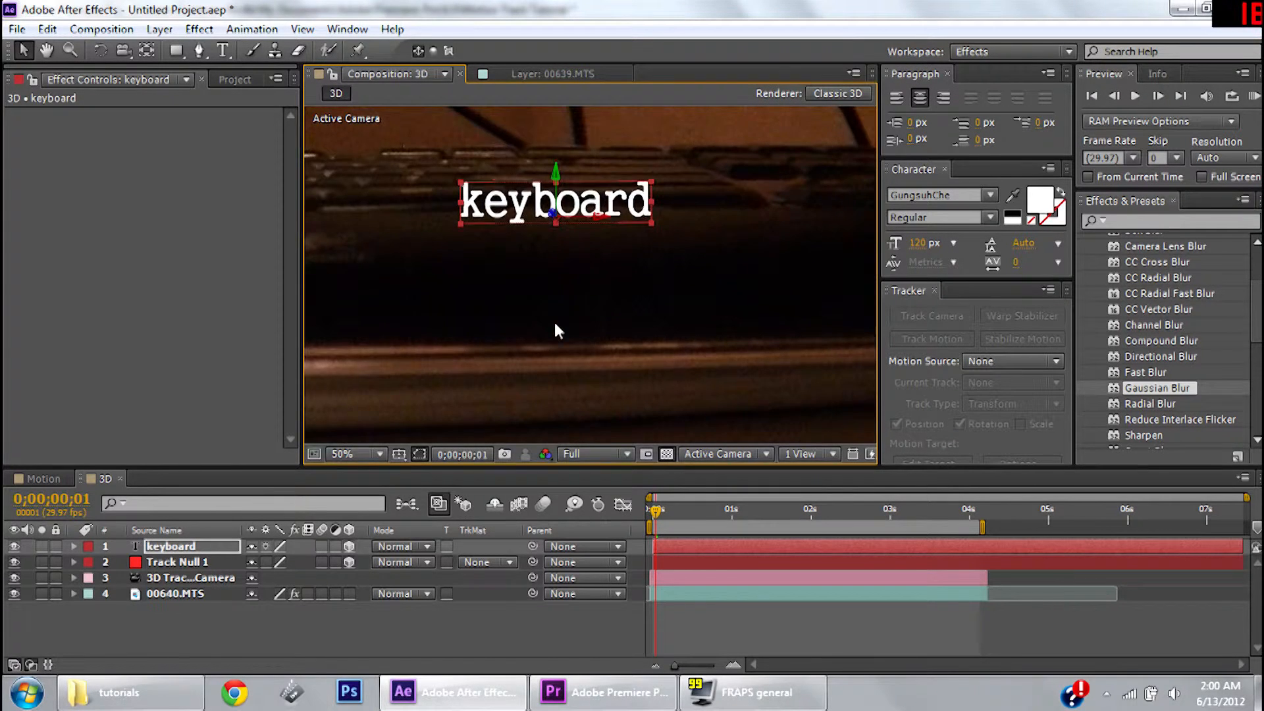
scroll(555, 324, down, 1)
- Shift the keyboard text leftward along the row of keys at 0;00;00;15
drag(655, 520, 697, 518)
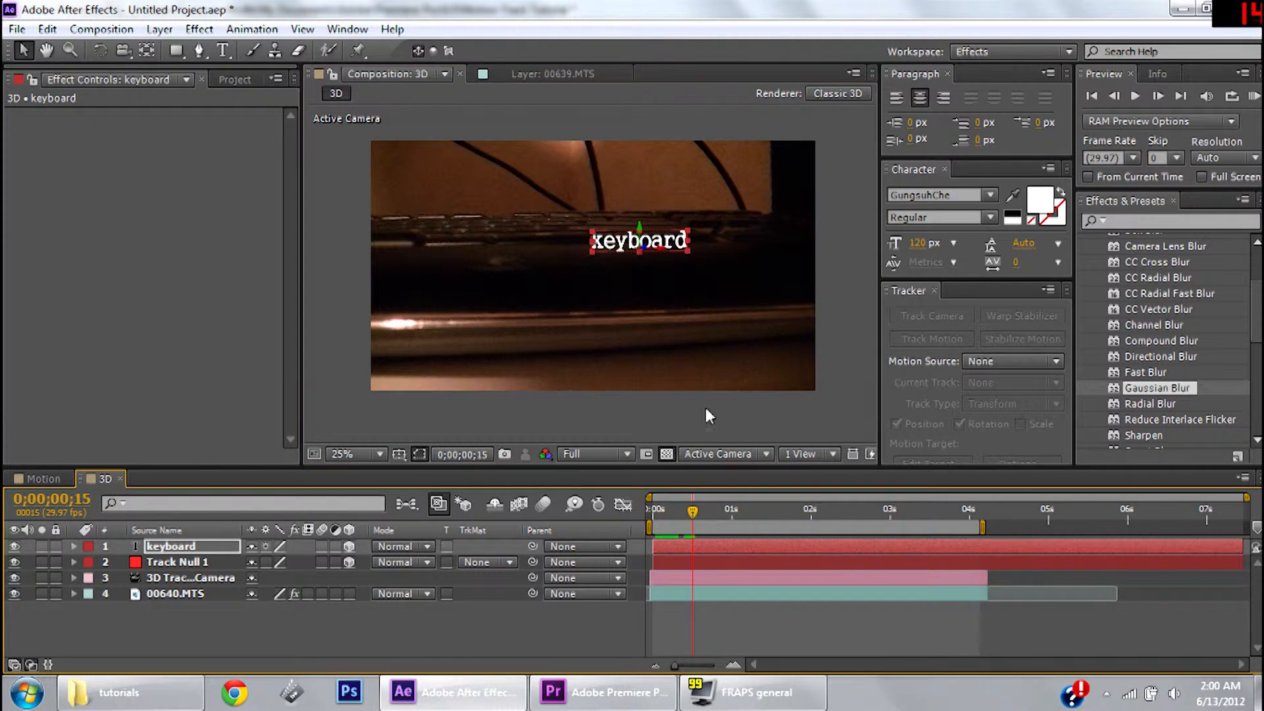
scroll(672, 222, up, 1)
drag(697, 219, 676, 226)
drag(665, 172, 665, 160)
drag(713, 215, 756, 246)
key(comma)
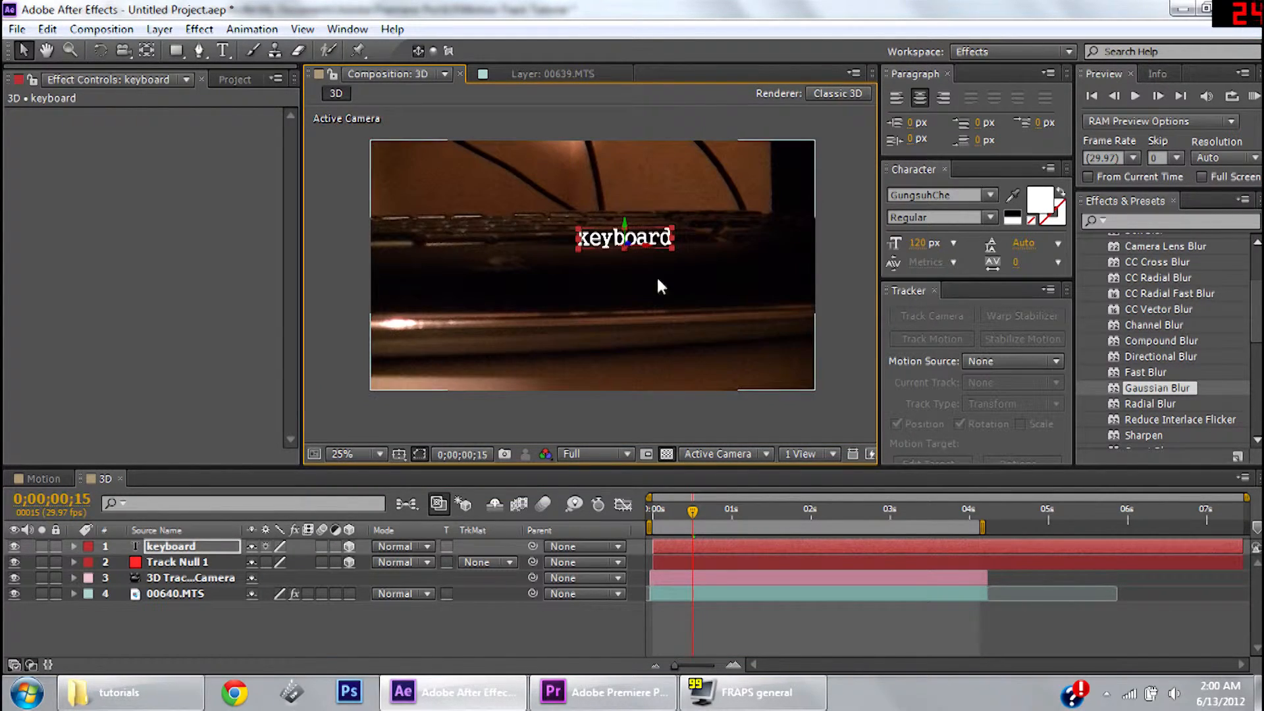
drag(645, 244, 536, 239)
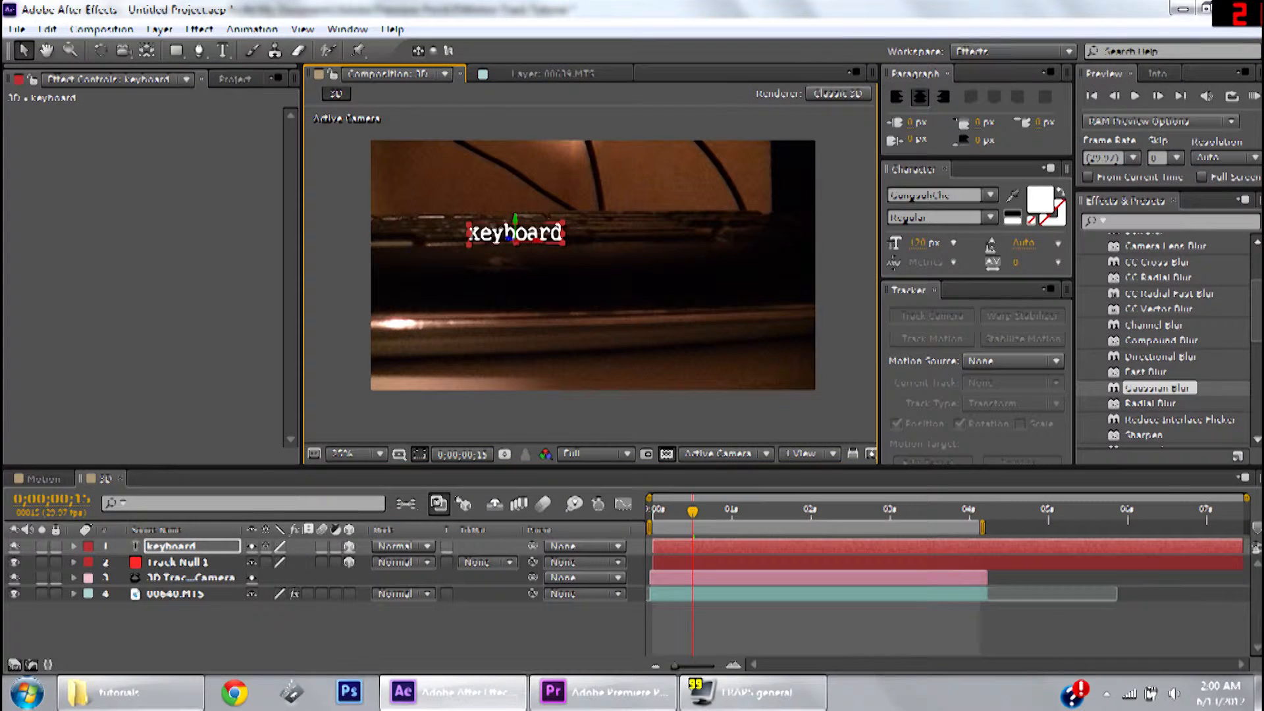
- Deselect the text and RAM-preview the 3D composition to check how the keyboard text follows the footage
click(365, 257)
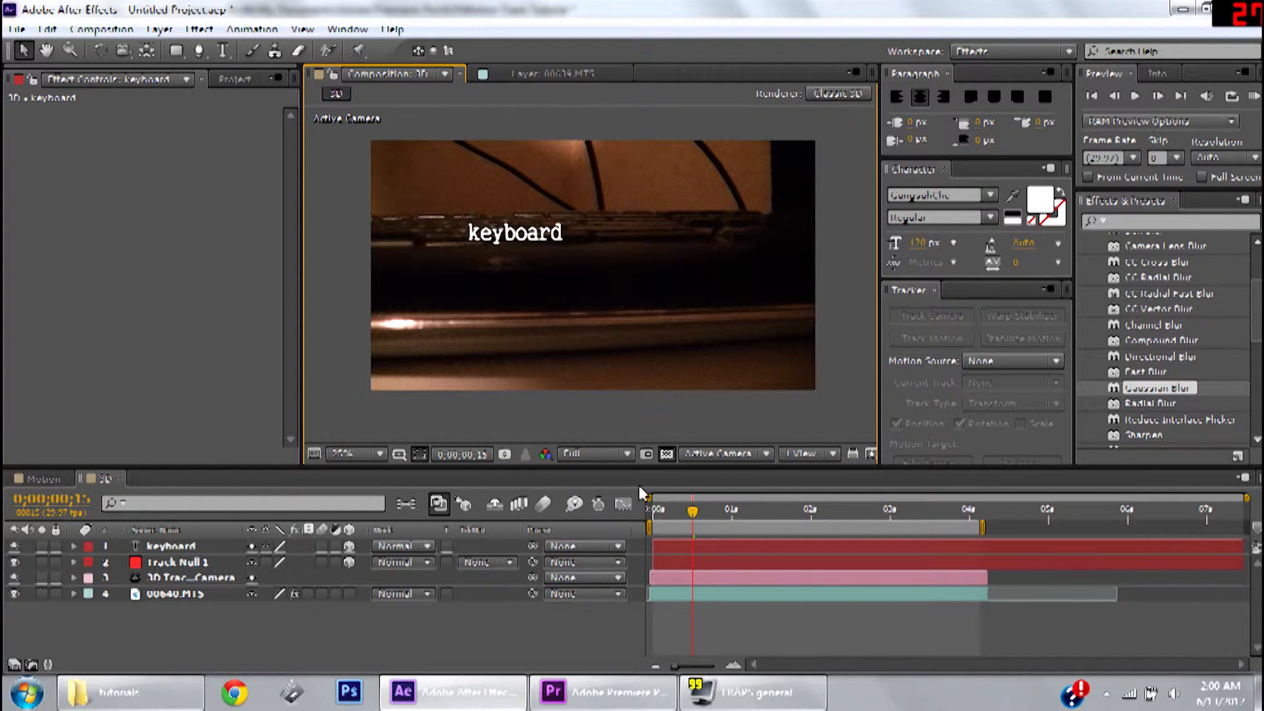
drag(693, 510, 755, 518)
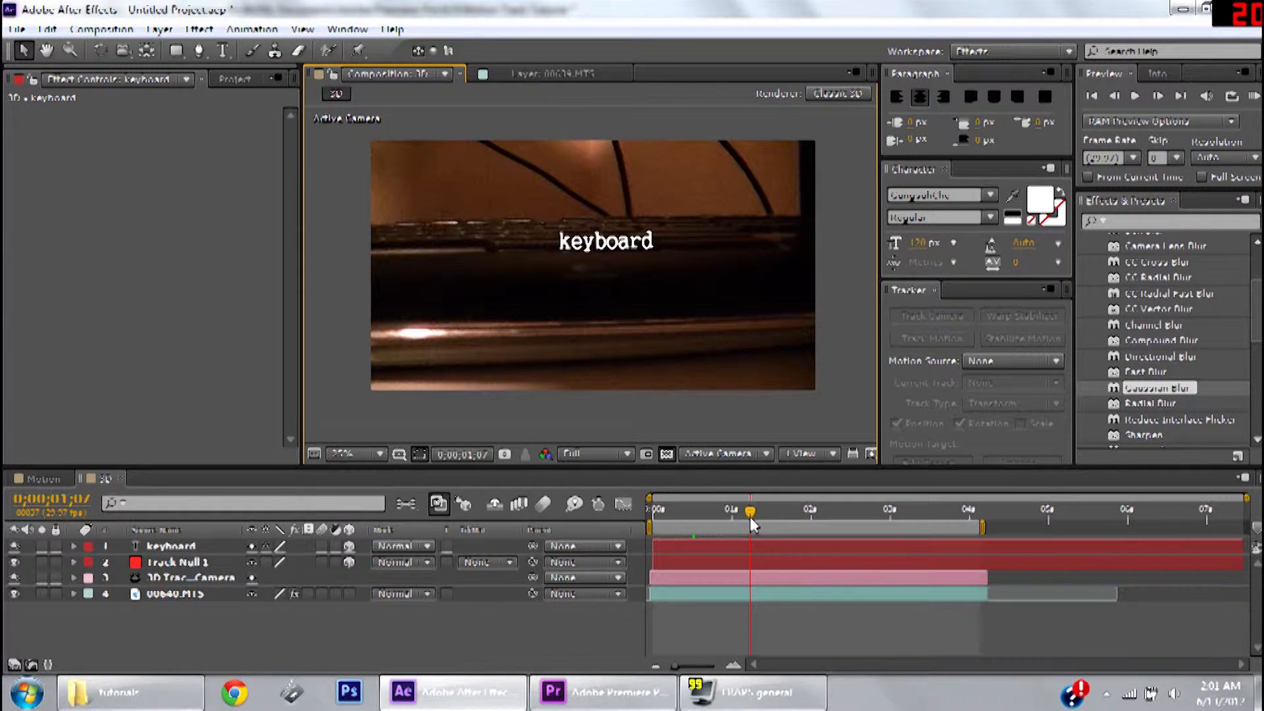
click(1255, 95)
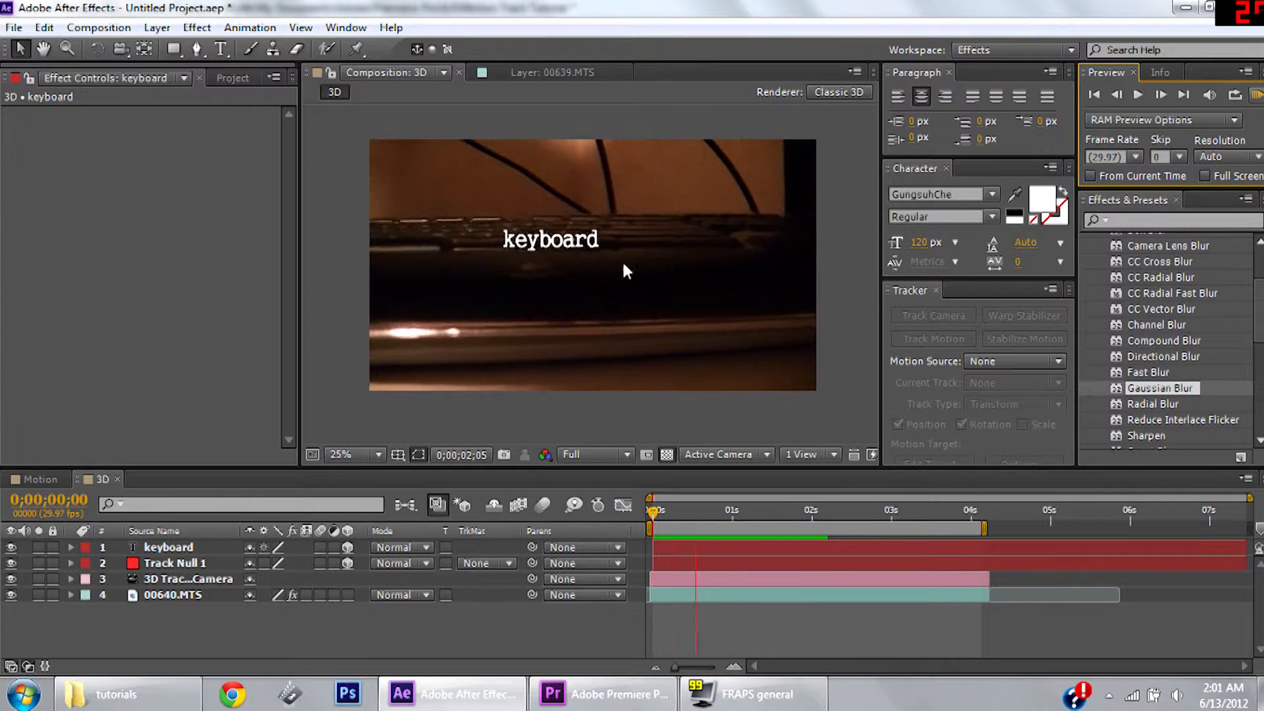
click(1255, 95)
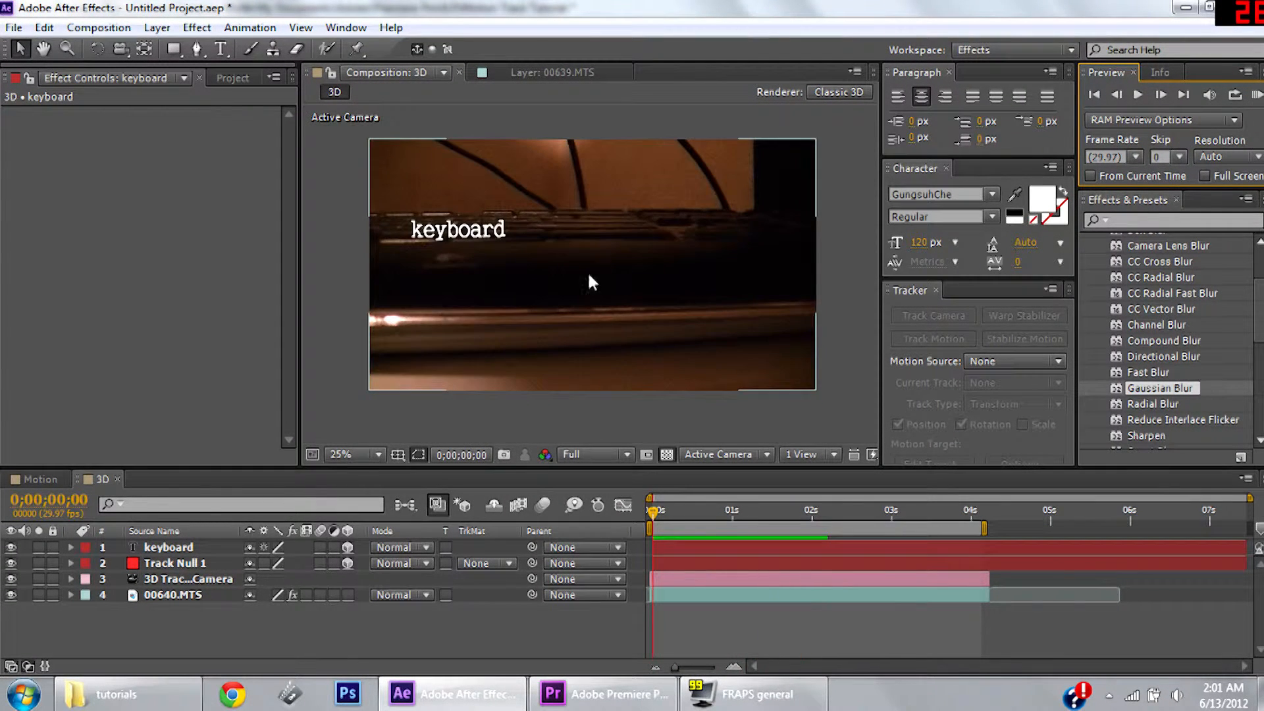
drag(654, 511, 612, 544)
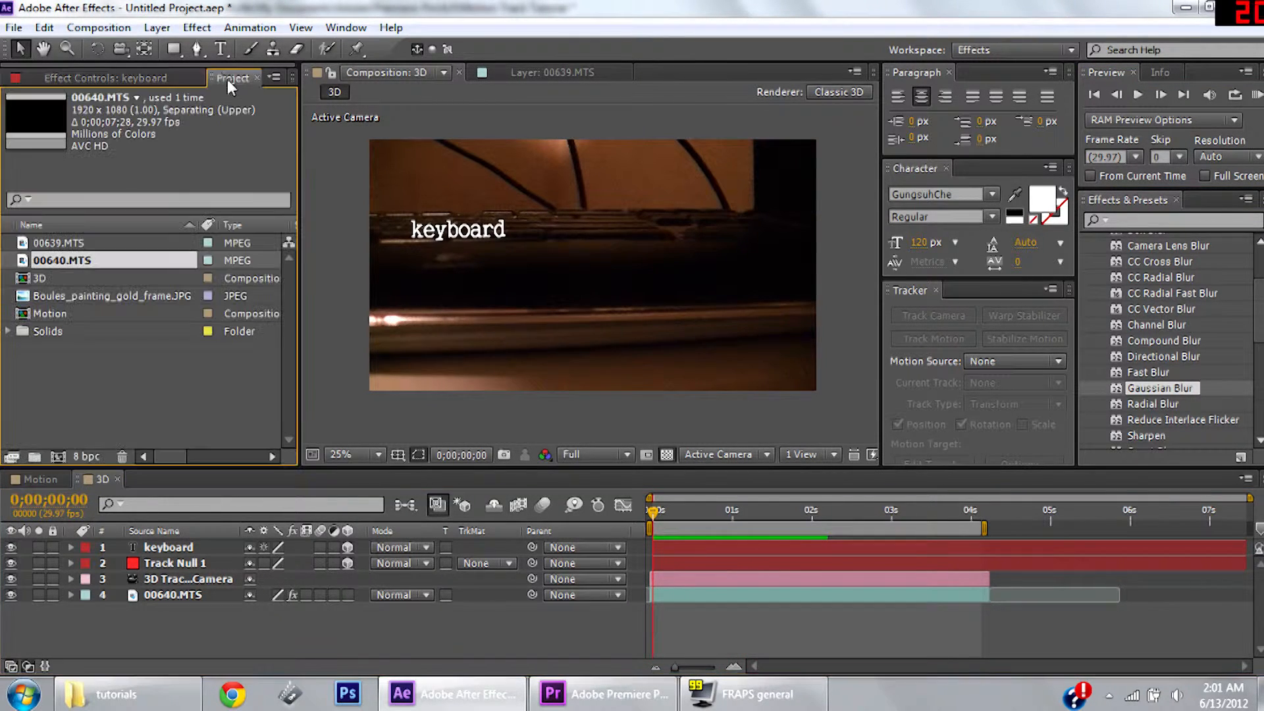
- Create a composition named Stabilize with the HDTV 1080 29.97 preset and a duration of 0;00;07;14
click(100, 341)
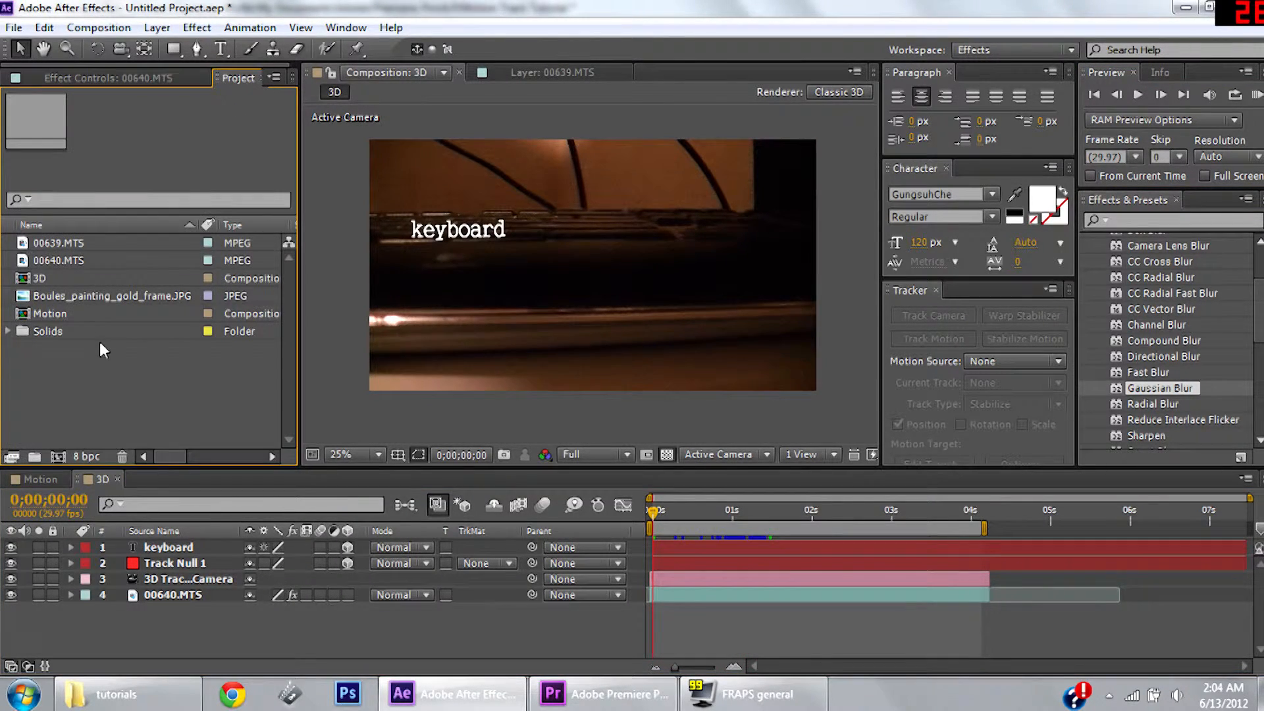
click(60, 459)
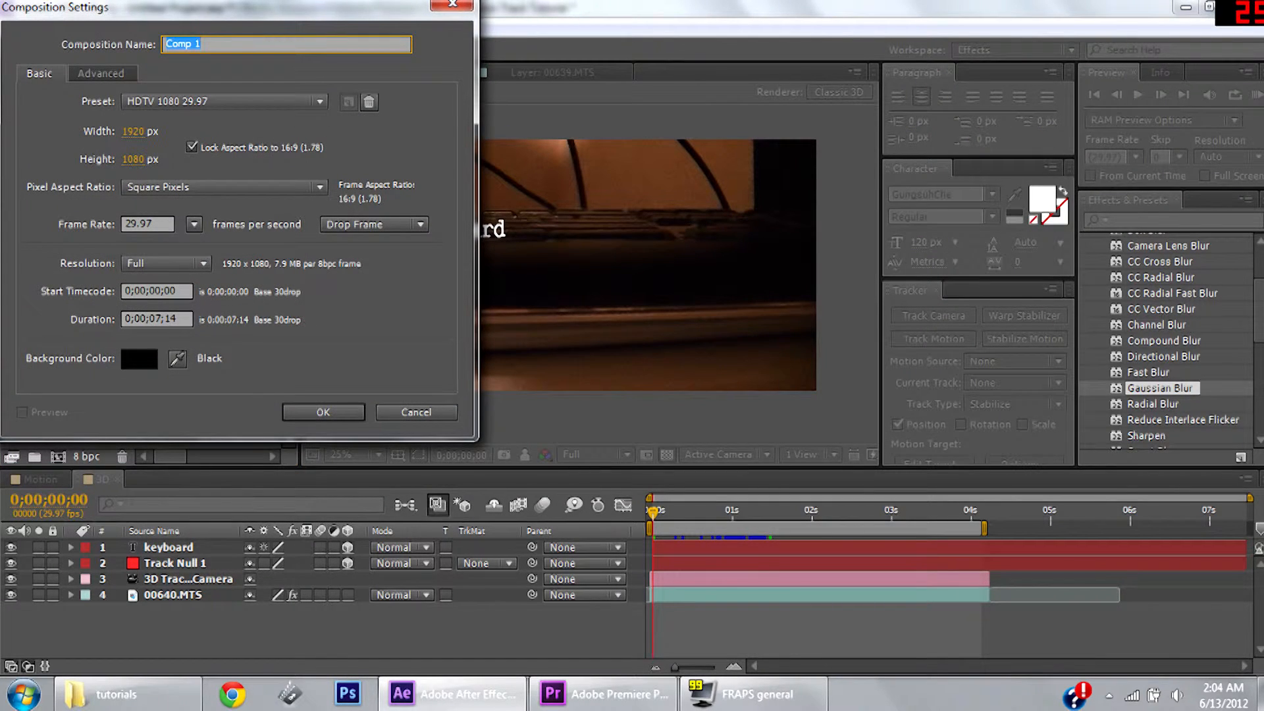
text(Su)
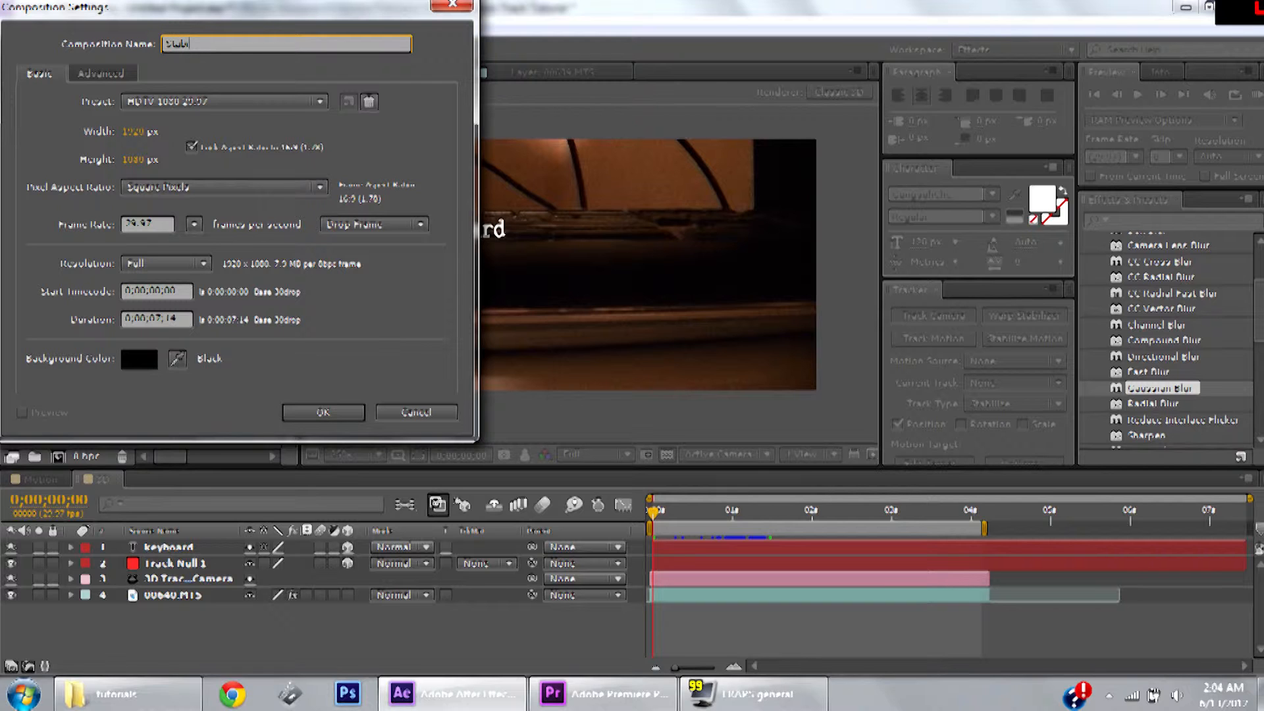
key(Return)
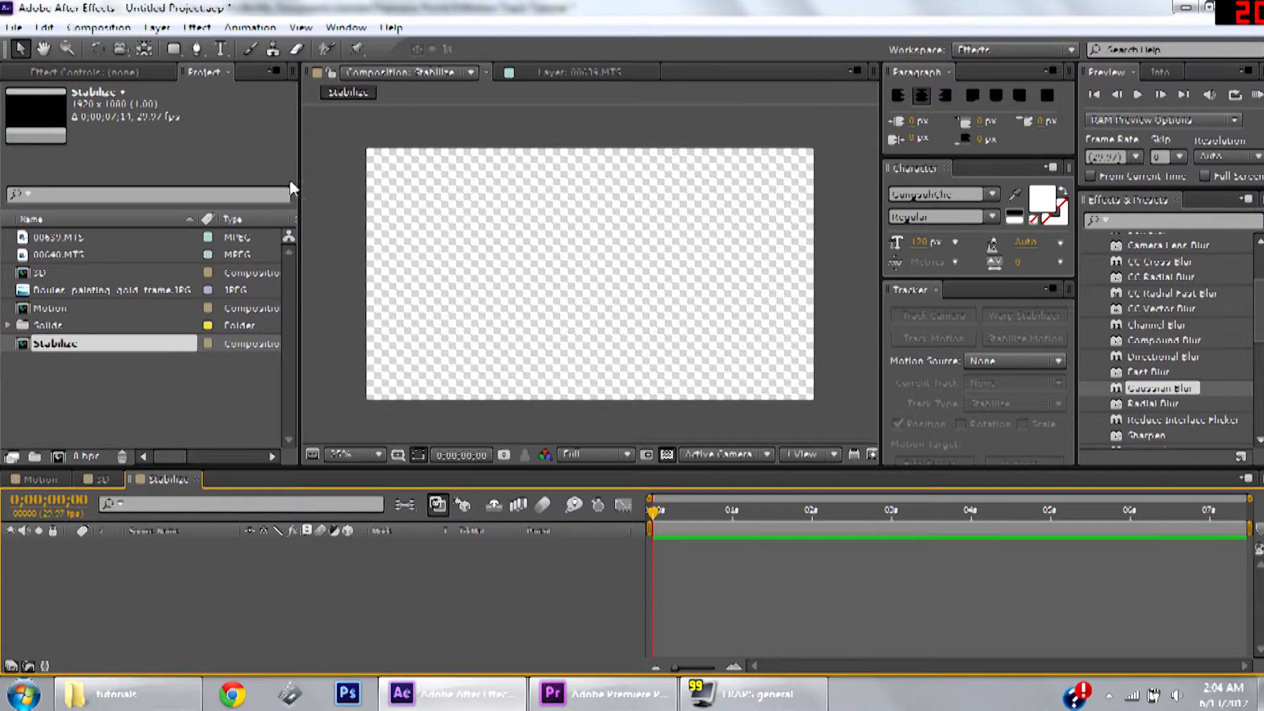
- Add the 00639.MTS footage to the Stabilize composition and scrub through its opening back to the first frame
drag(59, 239, 248, 606)
drag(654, 511, 648, 516)
drag(664, 520, 624, 524)
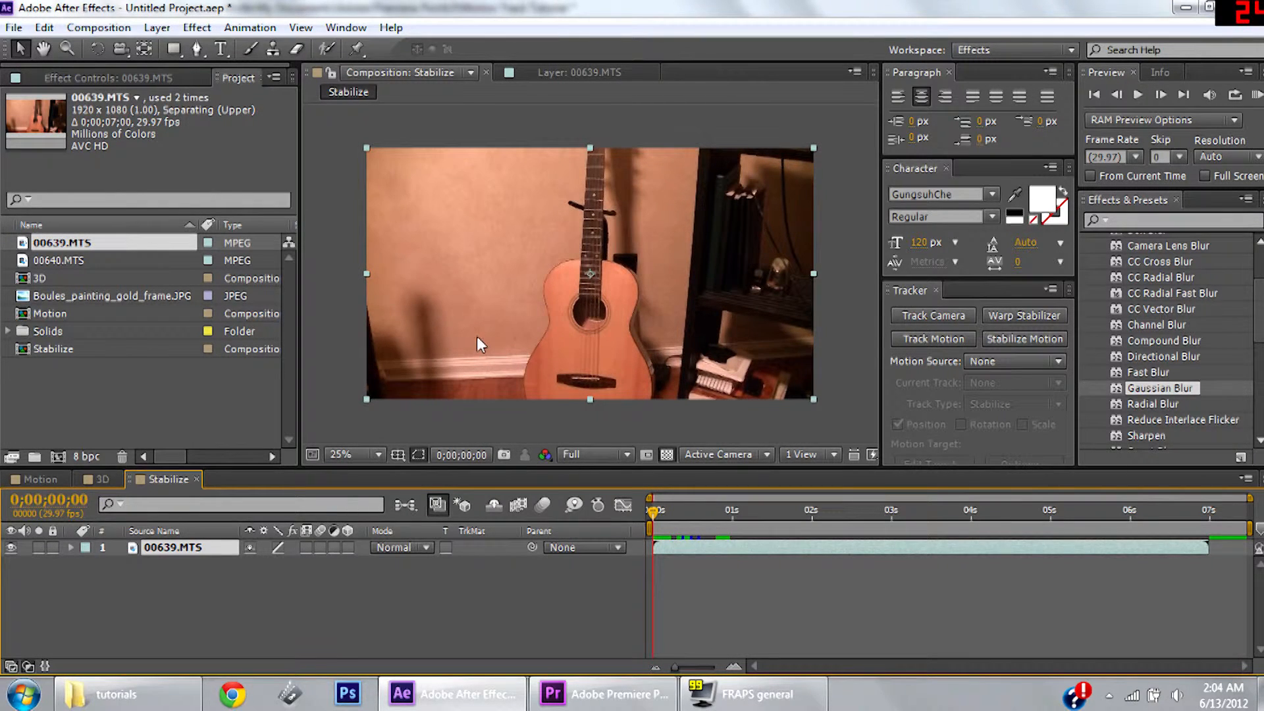
- Open 00639.MTS for motion tracking and set up a Stabilize Motion tracker on it
right_click(150, 550)
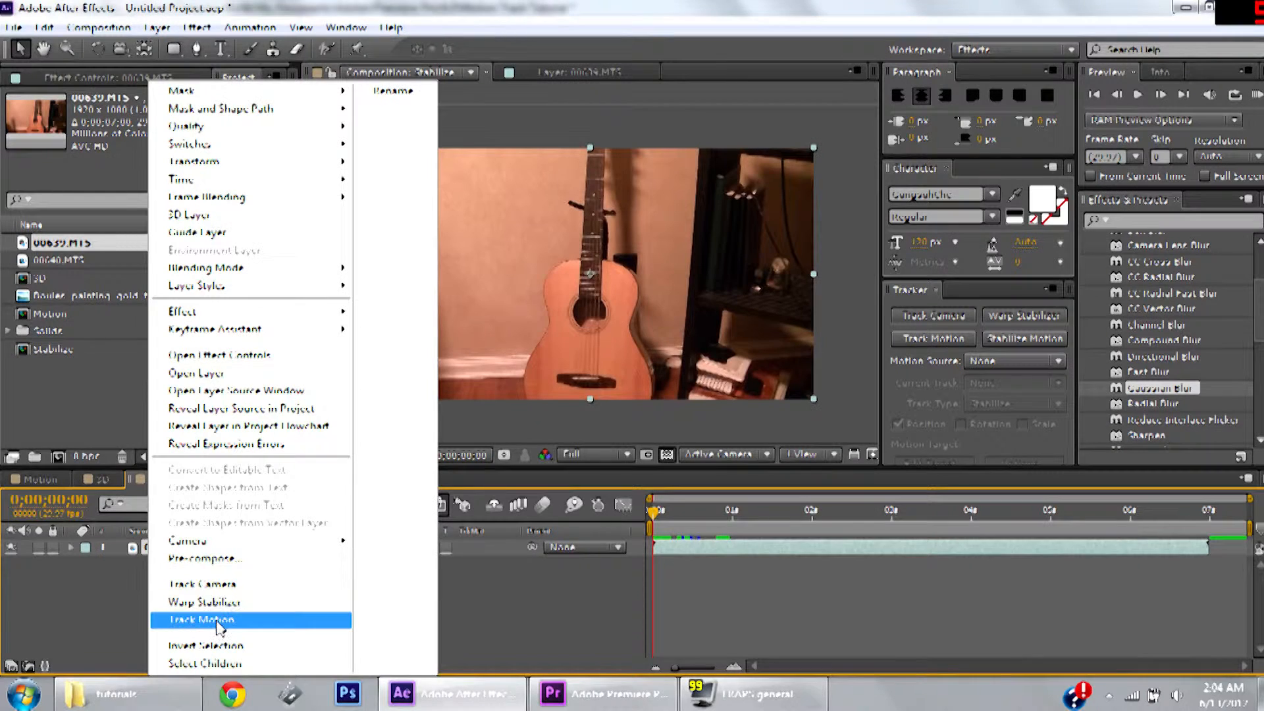
click(218, 622)
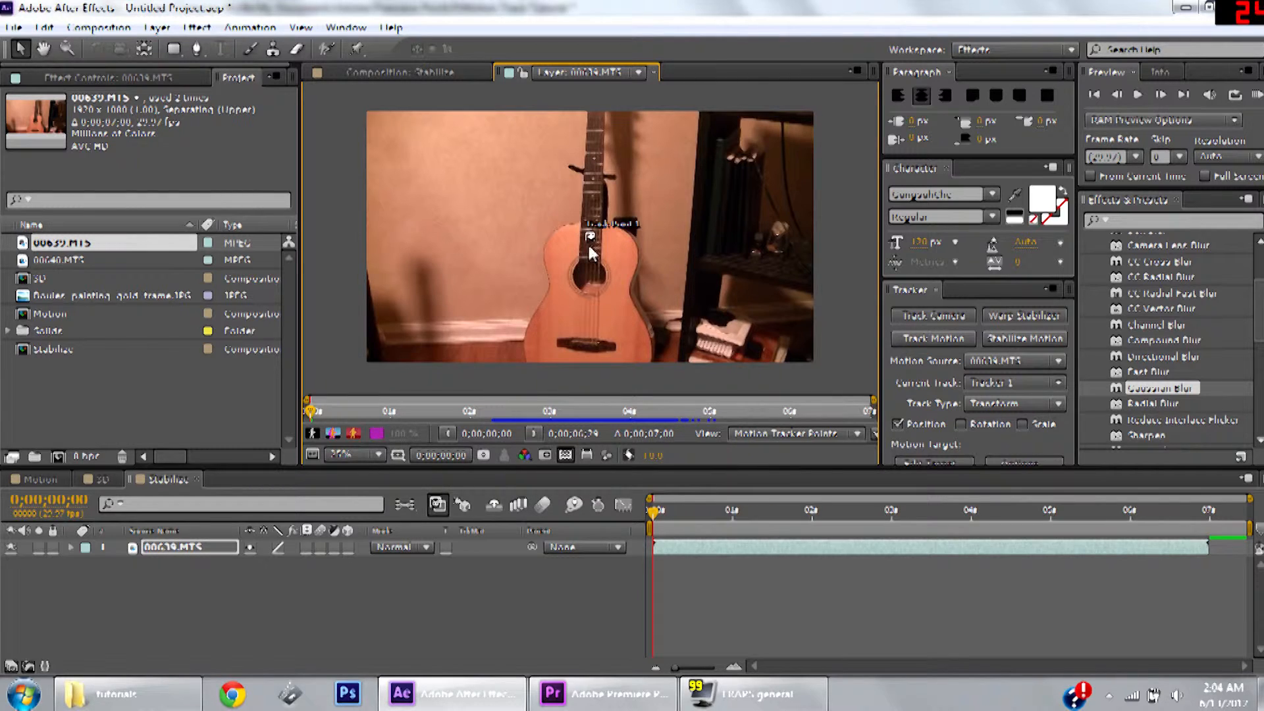
drag(982, 280, 987, 187)
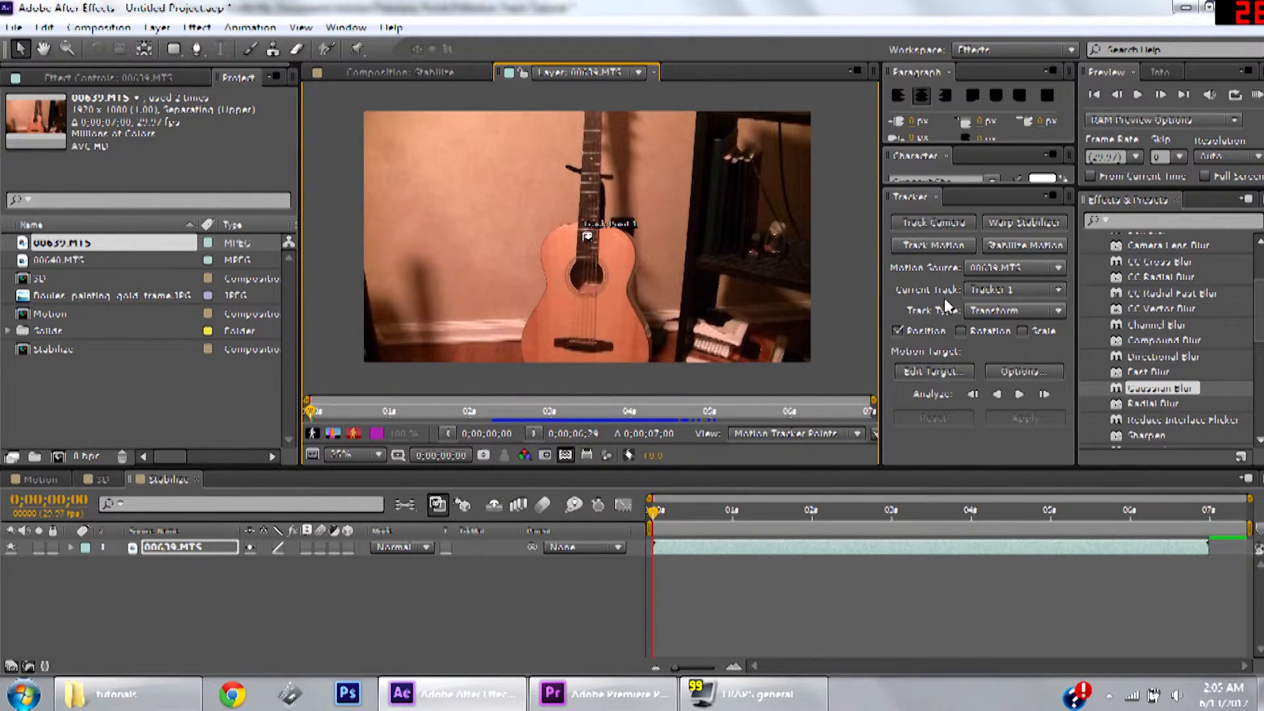
click(1030, 247)
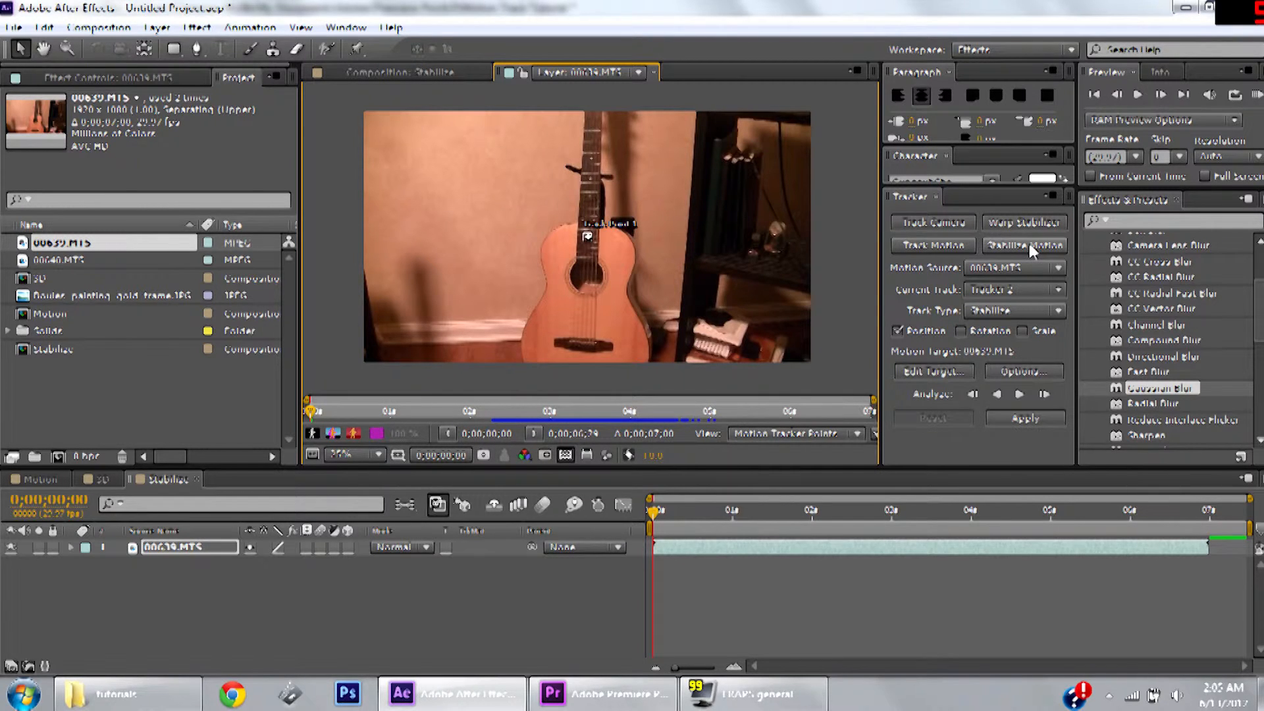
- Enable Rotation tracking alongside Position and place the two track points on the guitar's upper neck and where the neck meets the body
scroll(553, 235, up, 2)
drag(556, 241, 558, 310)
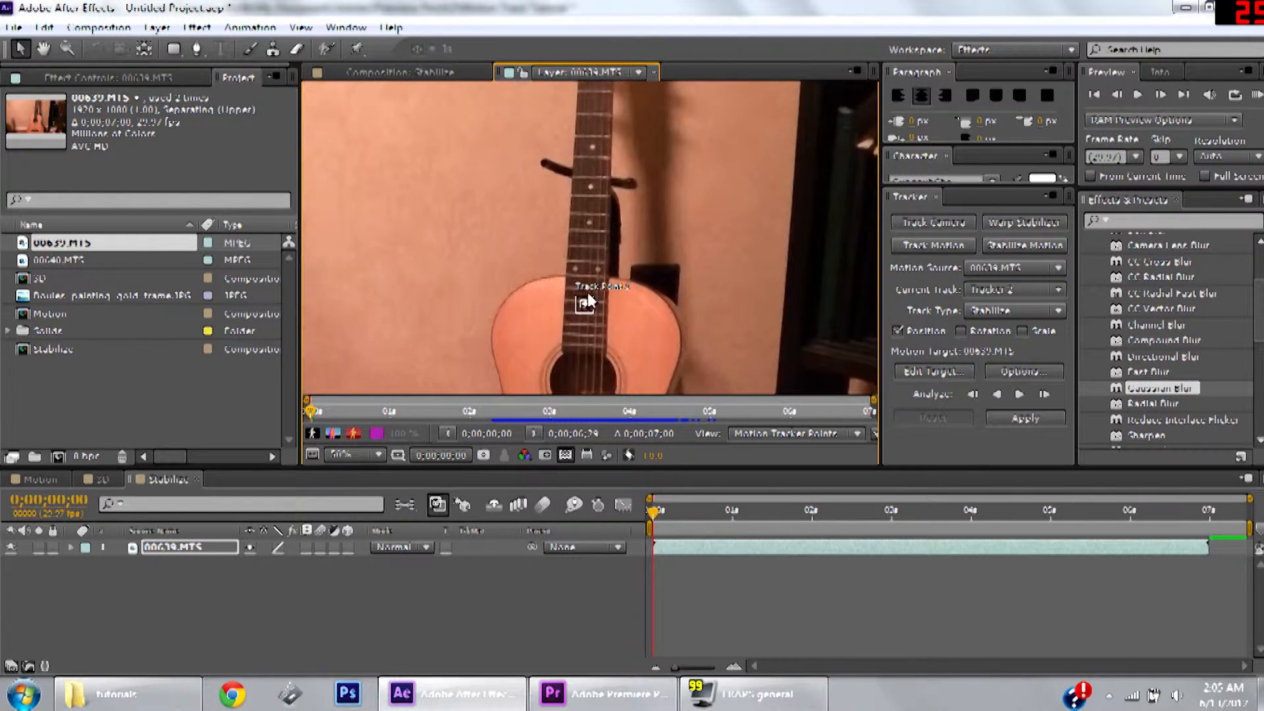
scroll(574, 319, up, 1)
drag(579, 372, 643, 299)
drag(672, 356, 626, 207)
click(969, 330)
scroll(718, 224, down, 3)
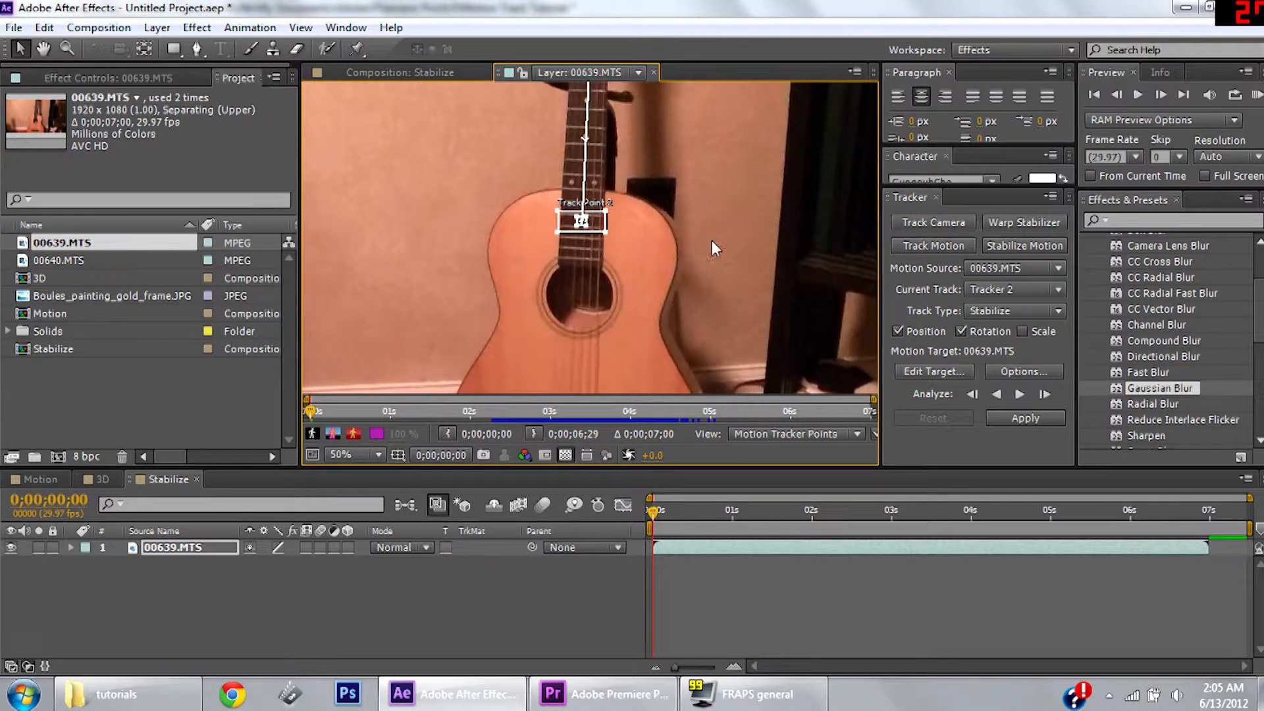
- Analyze the stabilize track forward through the clip and scrub its end to check both track points on the guitar
click(1019, 393)
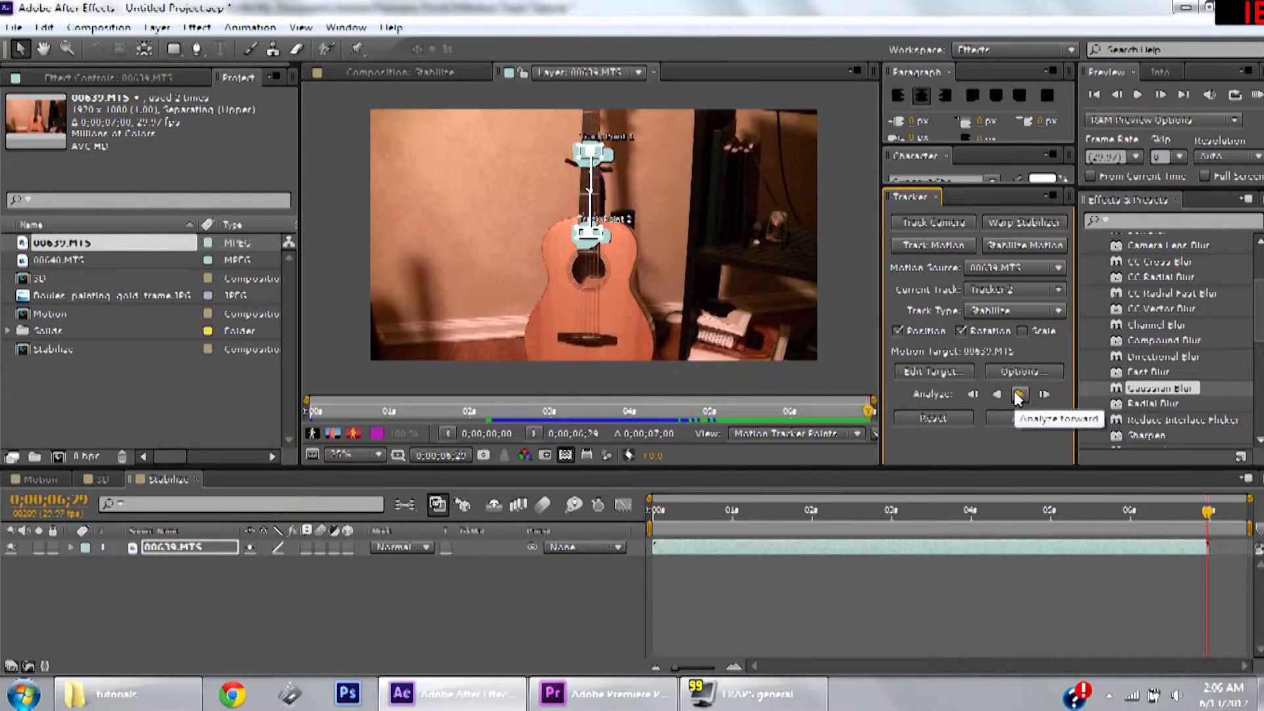
scroll(613, 288, up, 2)
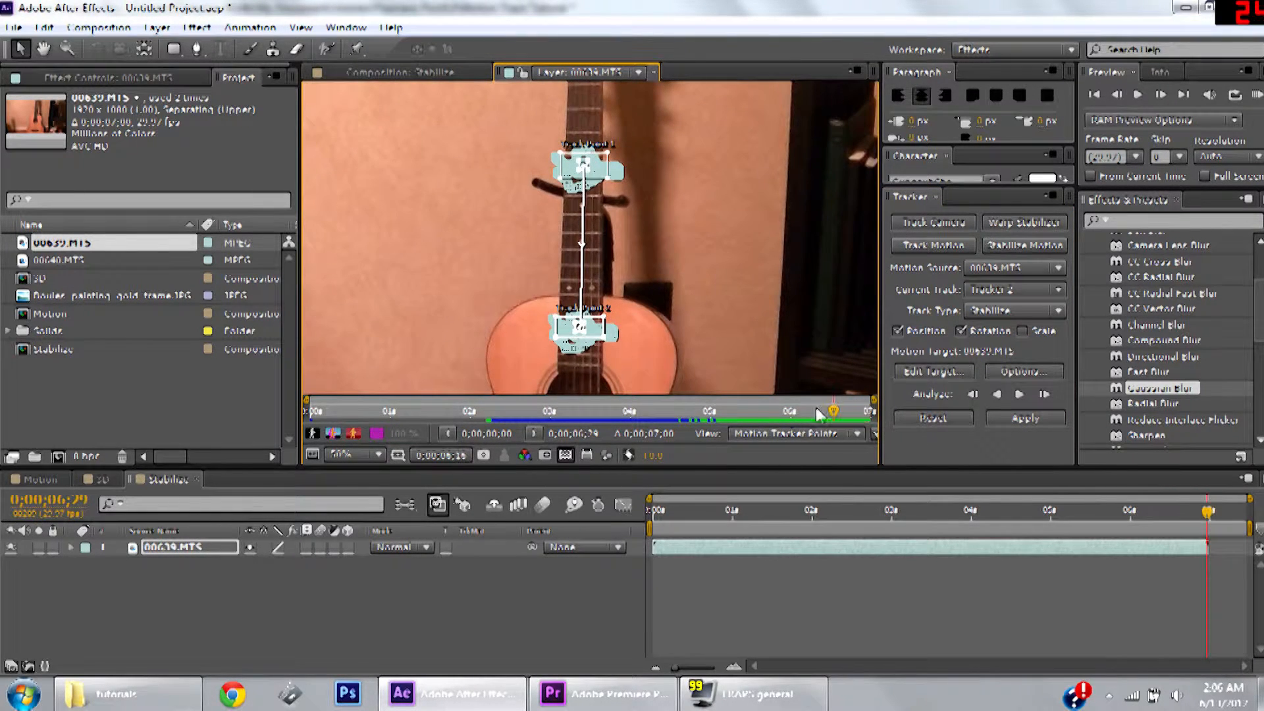
click(757, 411)
drag(758, 412, 829, 412)
scroll(670, 282, down, 1)
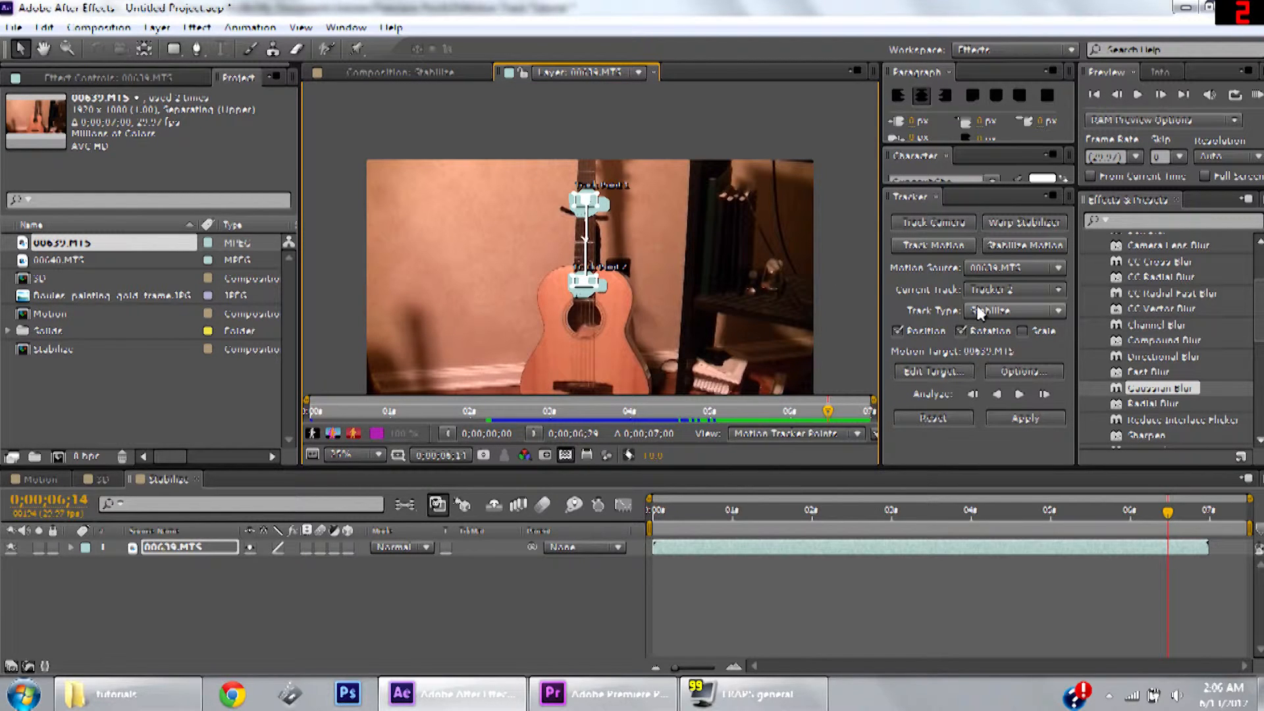
drag(700, 362, 696, 331)
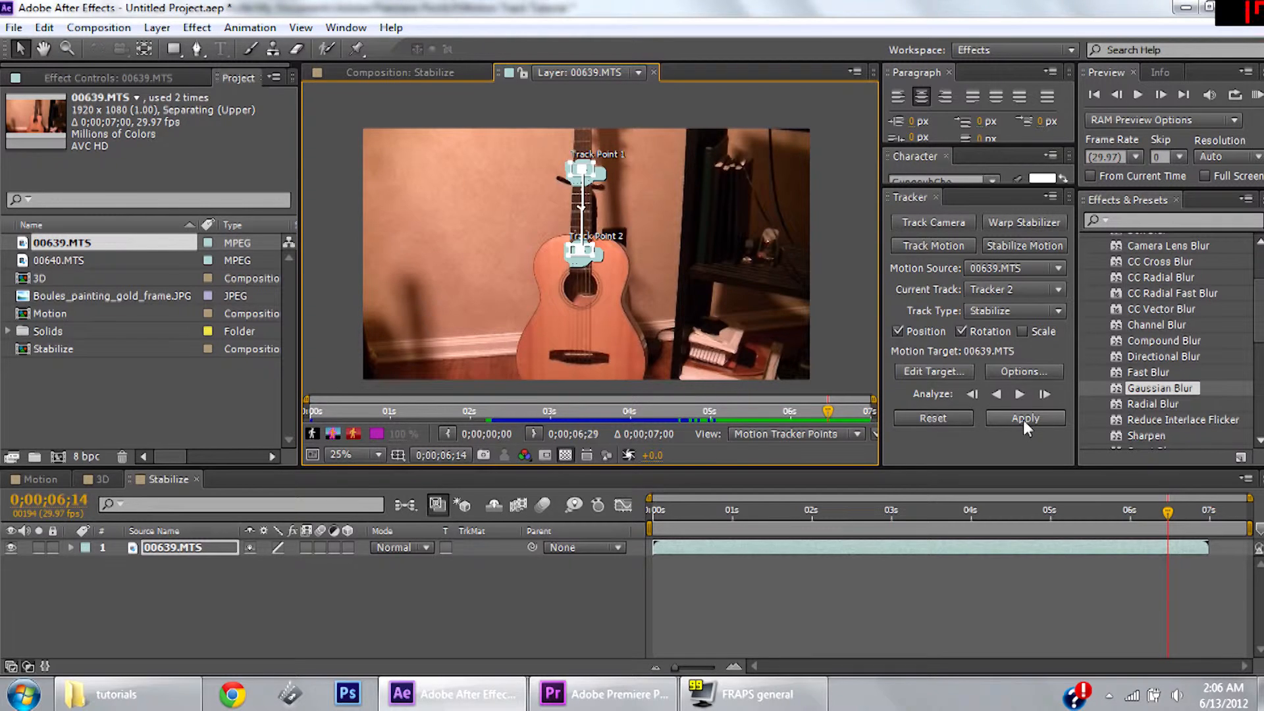
- Apply the stabilization to 00639.MTS in the X and Y dimensions and collapse the layer's tracking properties
click(929, 370)
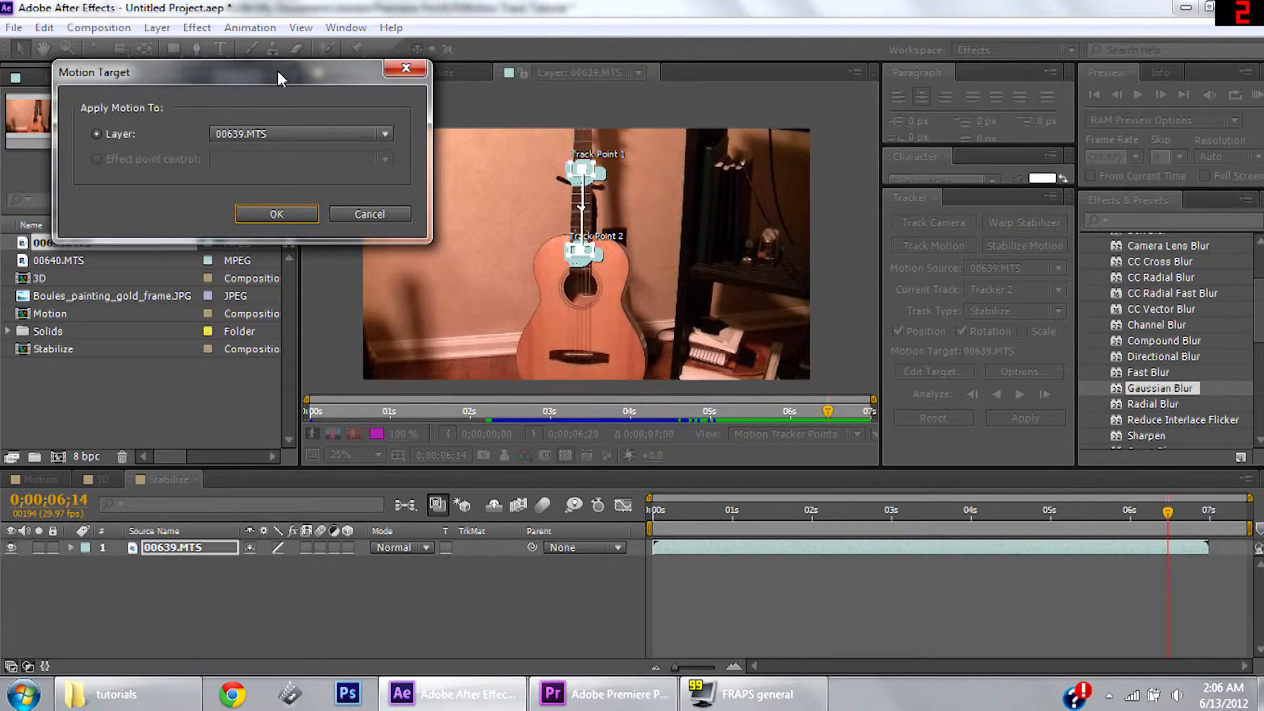
click(367, 214)
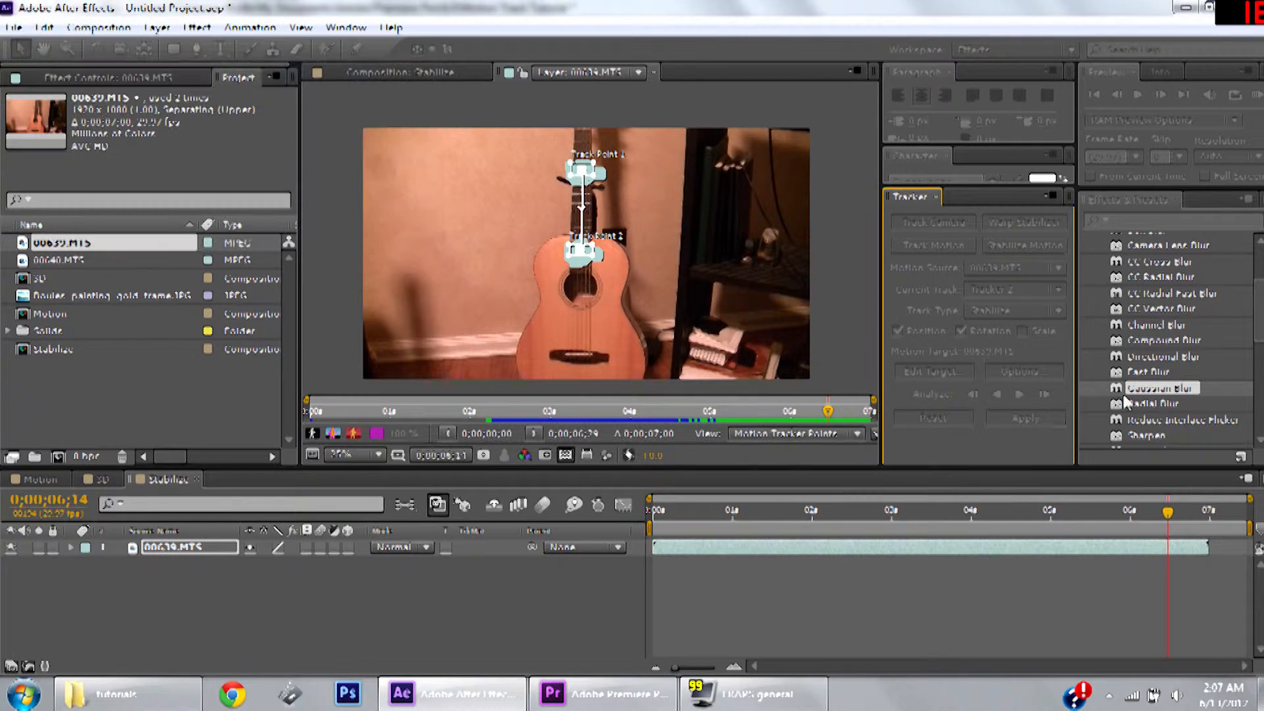
click(1018, 416)
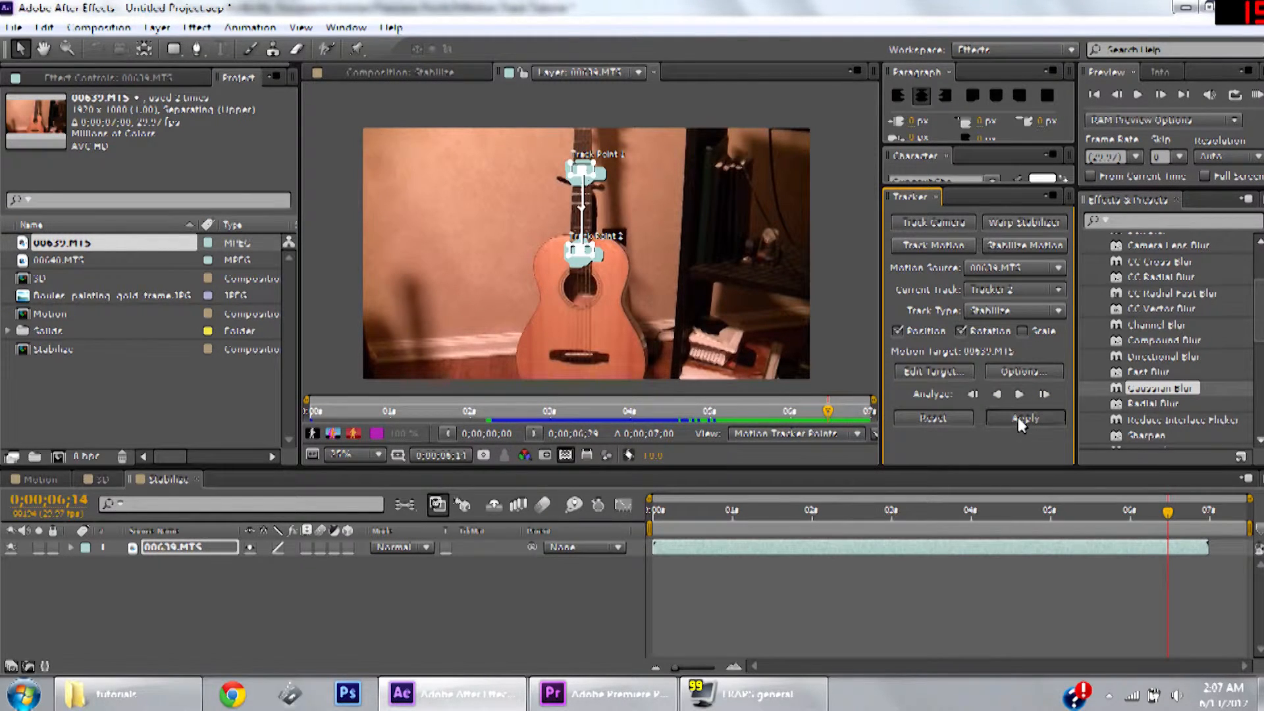
click(311, 140)
click(315, 160)
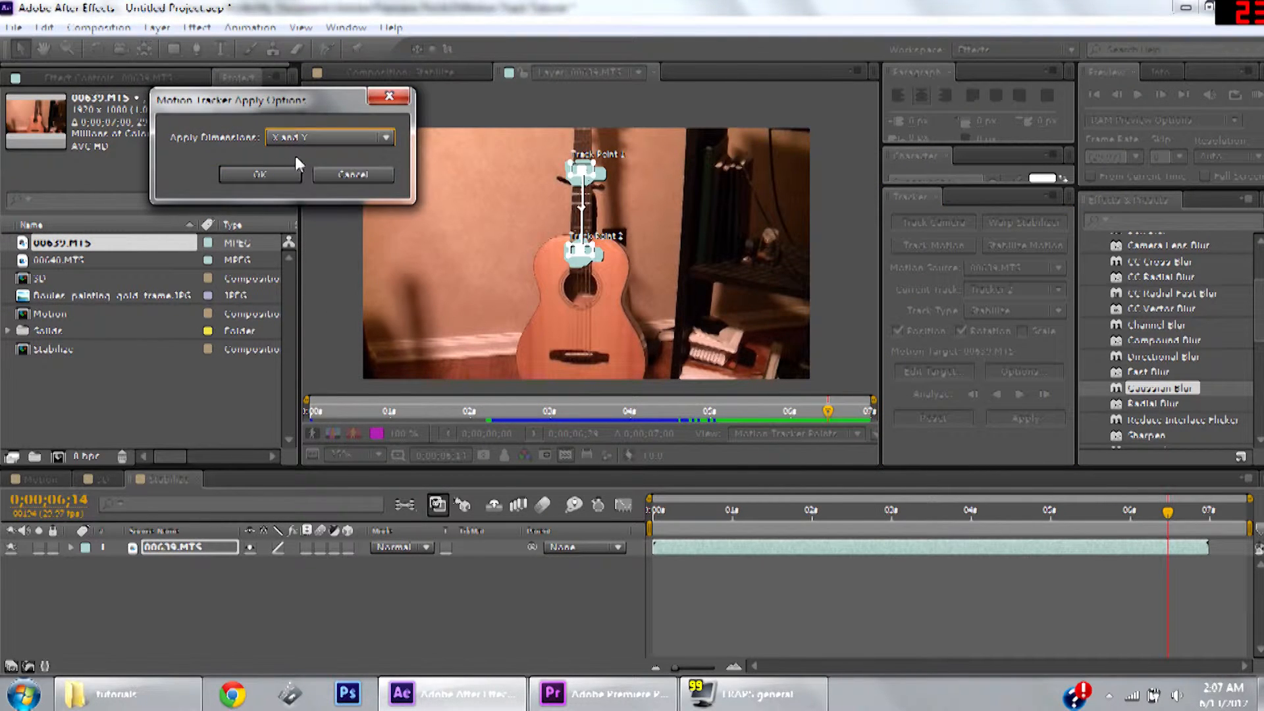
click(258, 174)
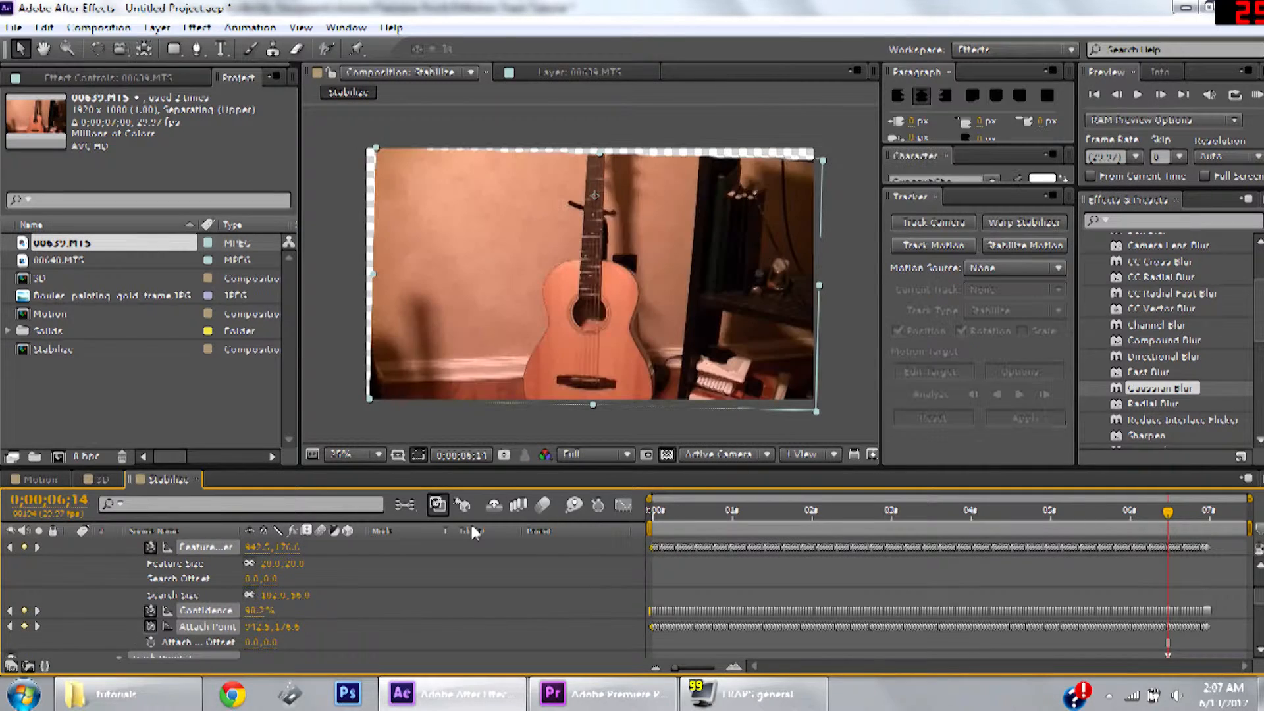
scroll(94, 596, up, 3)
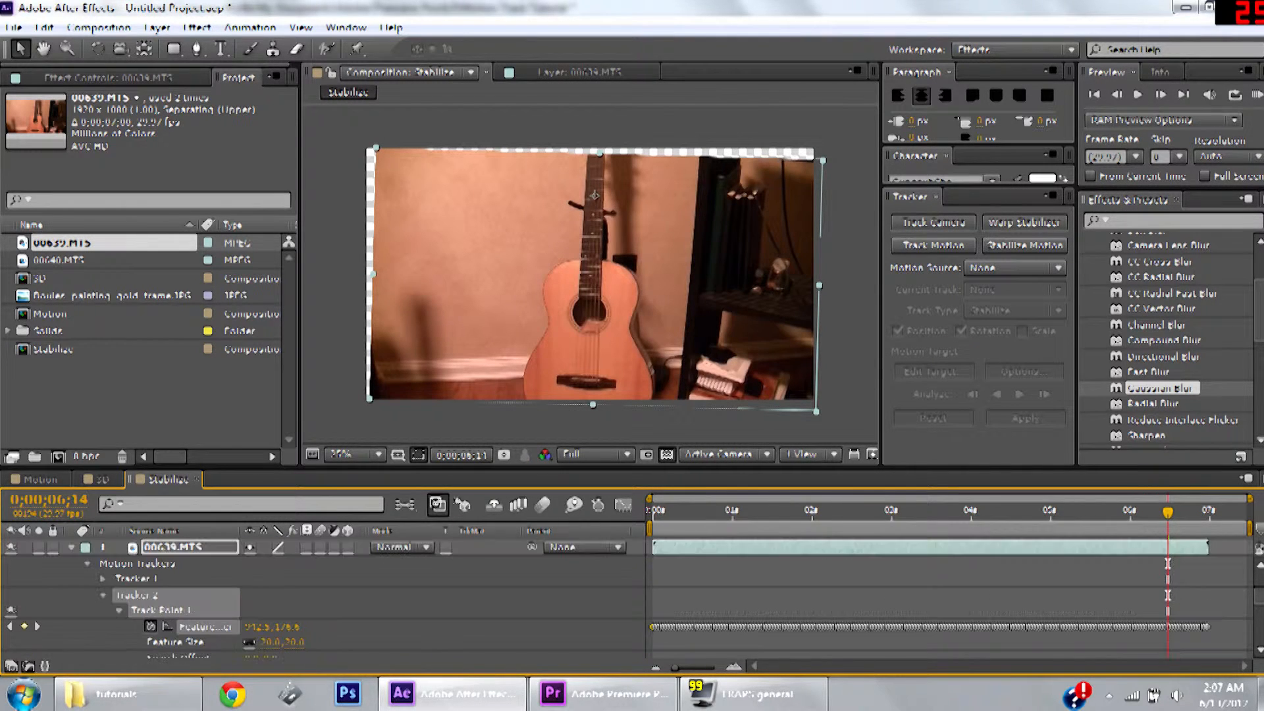
click(71, 548)
click(349, 301)
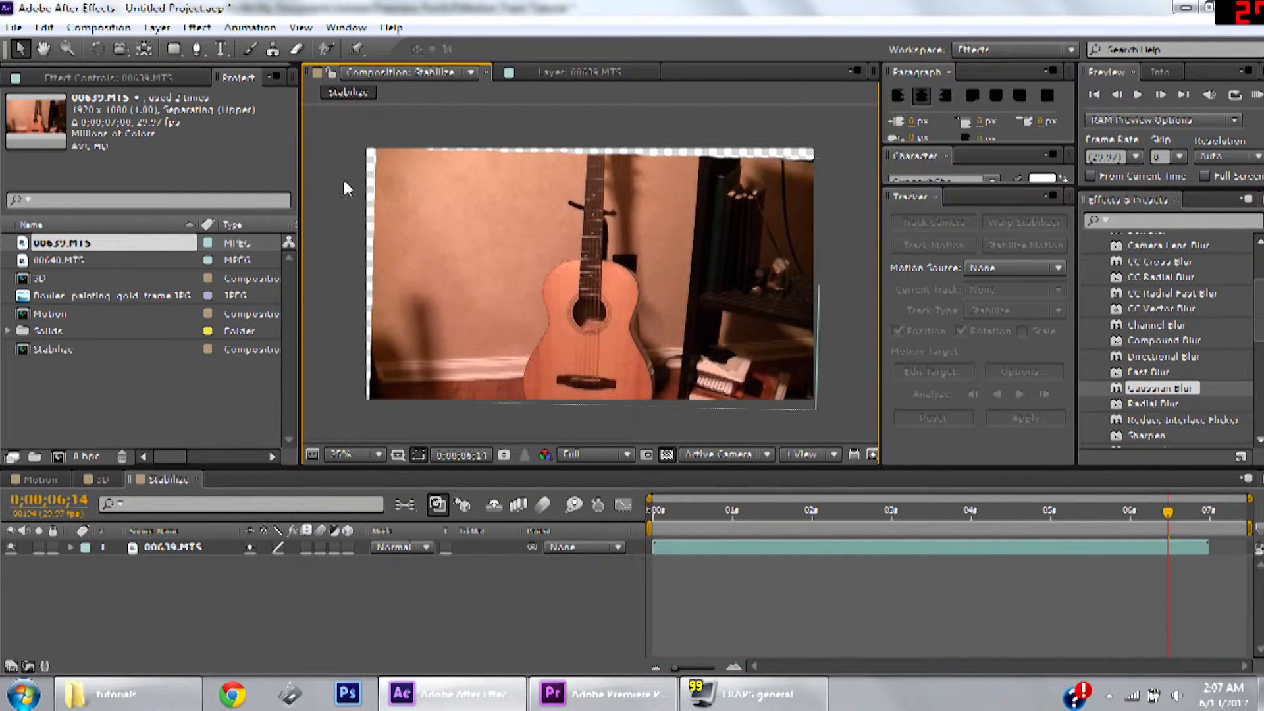
- Toggle the transparency grid off and on to inspect the uncovered edges around the stabilized footage
click(667, 454)
click(667, 454)
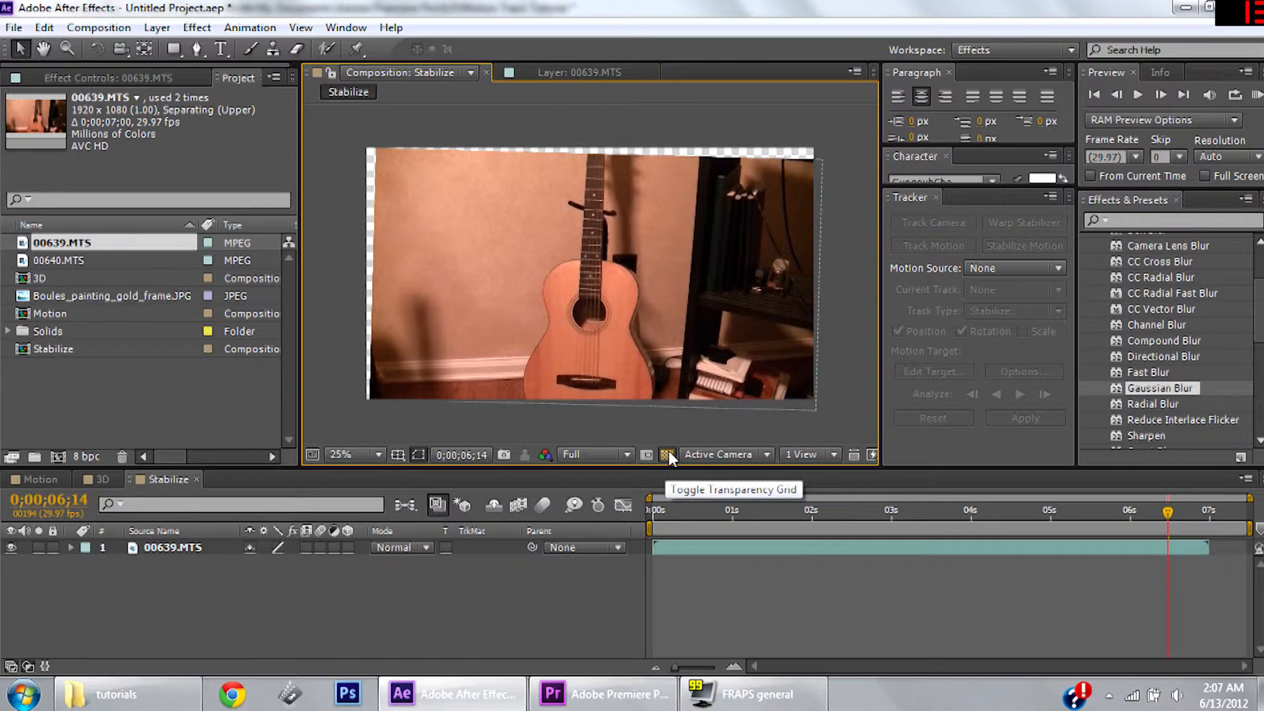
click(668, 454)
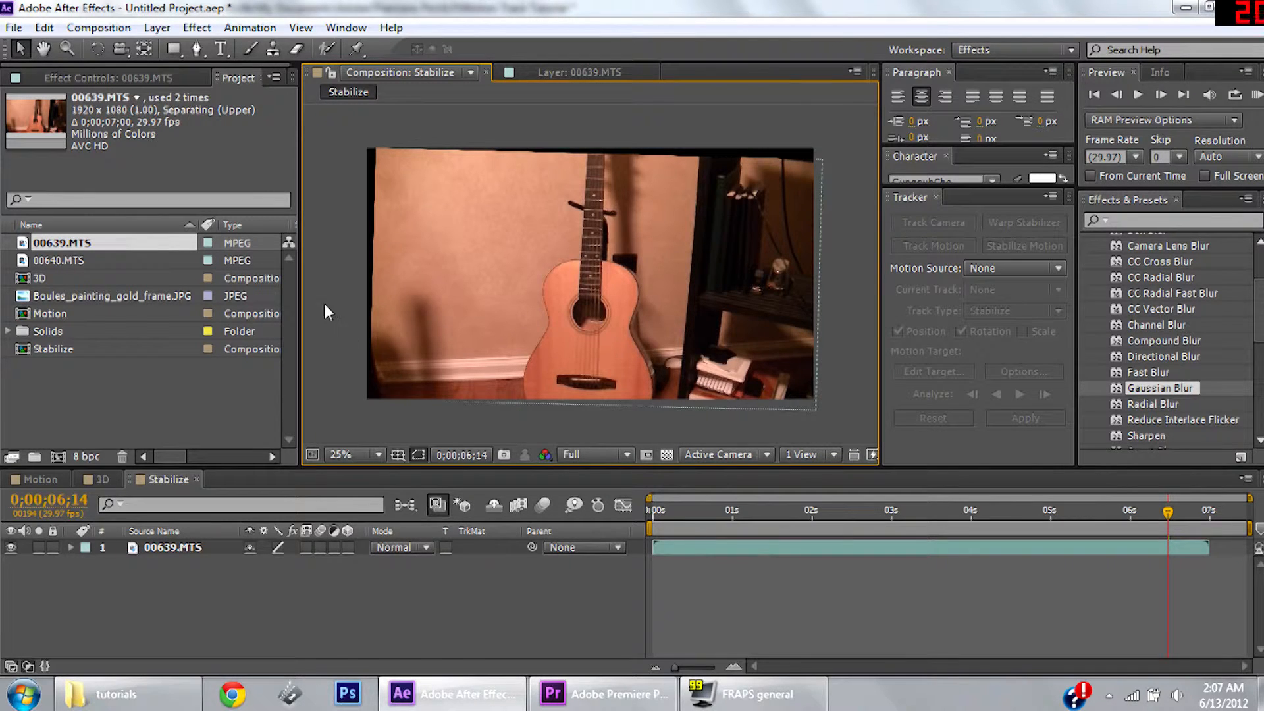
click(667, 455)
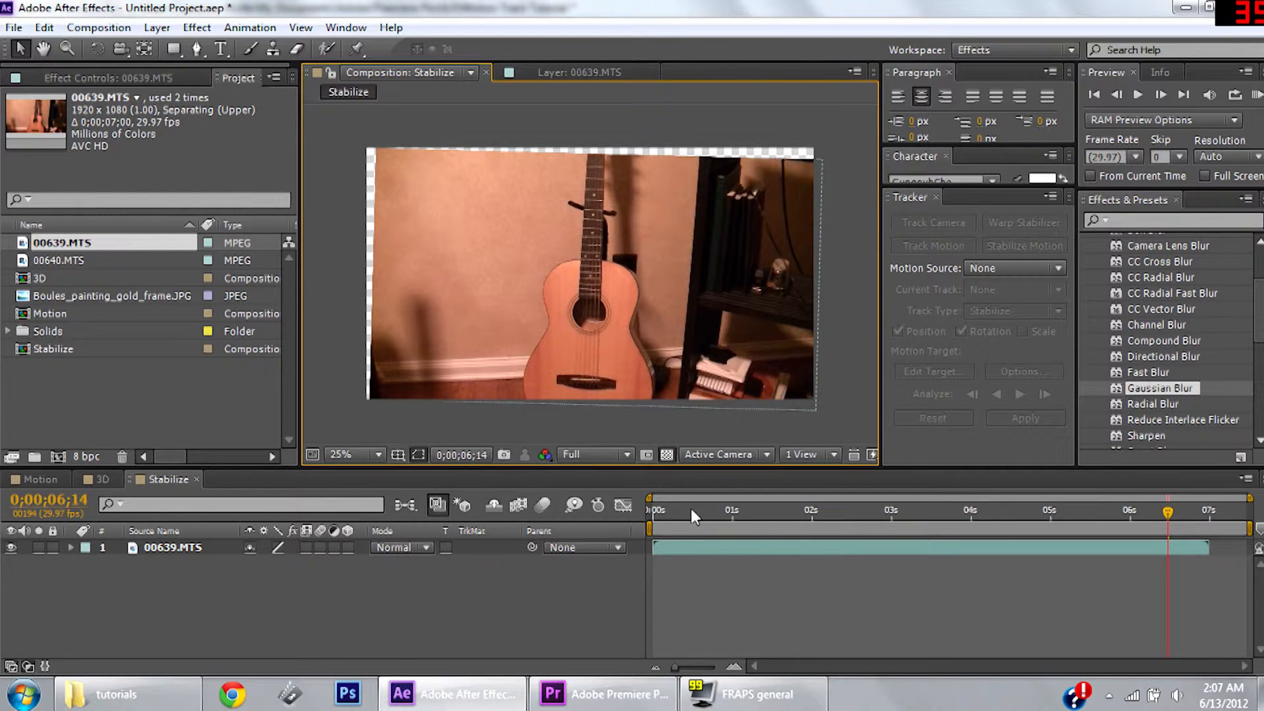
- Try to enlarge the stabilized 00639.MTS layer directly at the first frame to cover the uncovered edges, scrubbing to check it
mouse_move(638, 514)
mouse_down()
mouse_move(650, 506)
mouse_move(752, 527)
mouse_move(763, 513)
mouse_move(899, 531)
mouse_move(657, 523)
mouse_up()
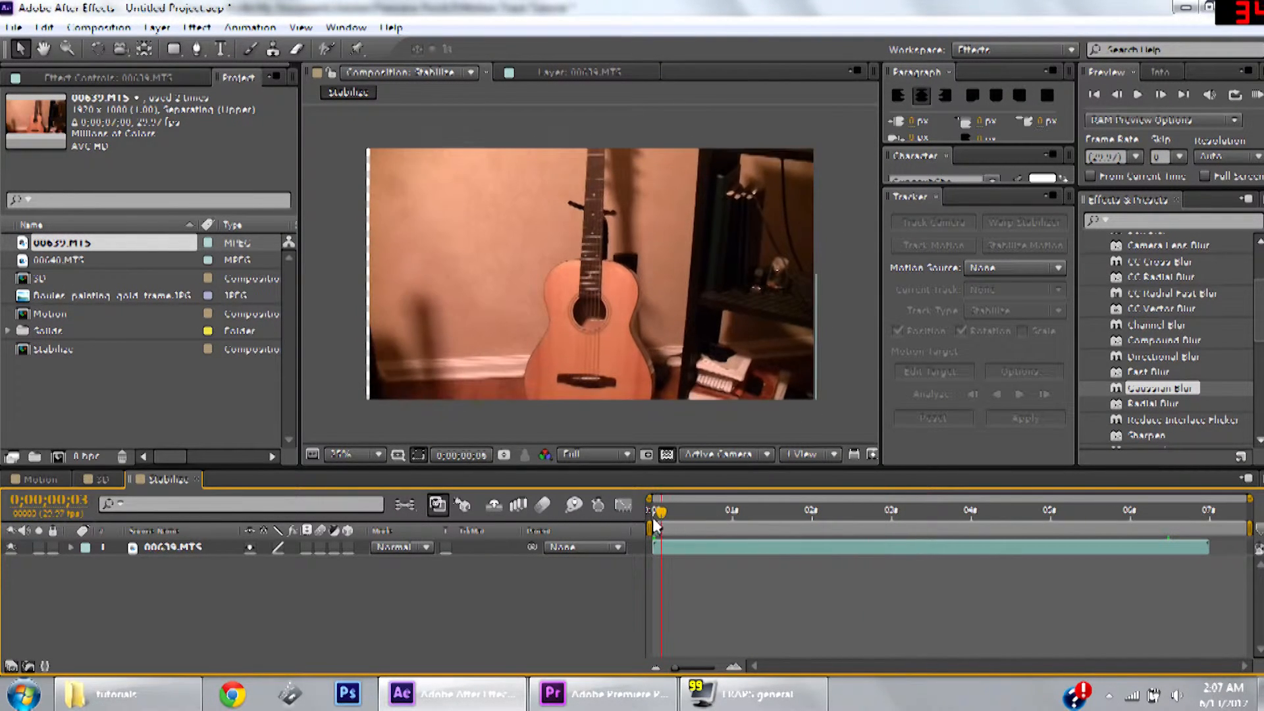
click(446, 272)
drag(661, 518, 653, 518)
drag(366, 398, 345, 420)
drag(656, 510, 718, 527)
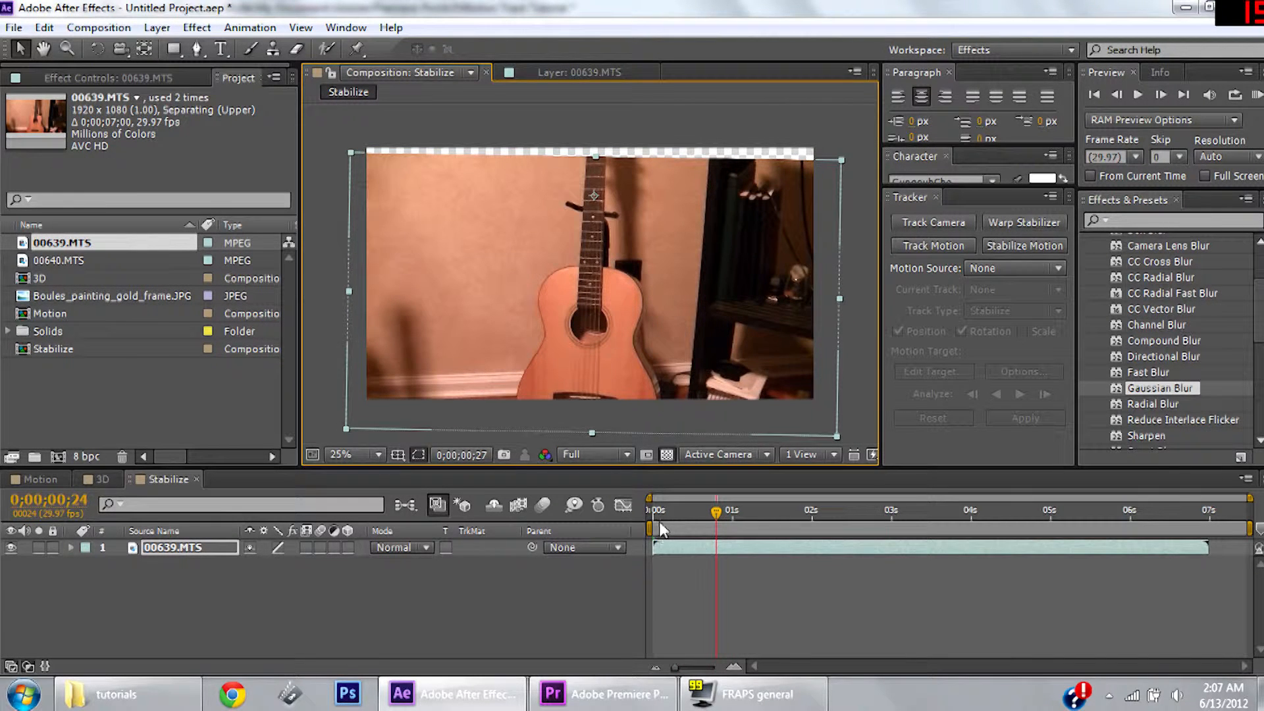
click(591, 523)
key(Home)
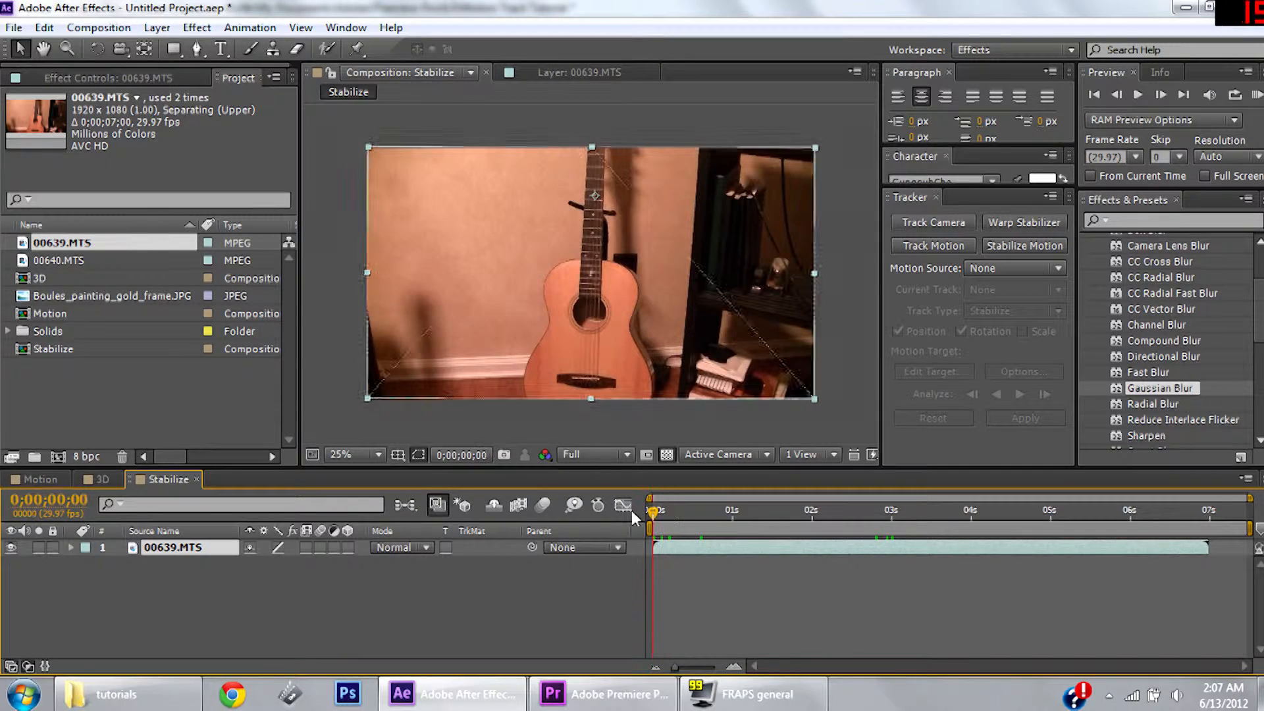
- Pre-compose the 00639.MTS layer as 00639.MTS Comp 1, moving all attributes into the new composition
right_click(152, 553)
right_click(163, 549)
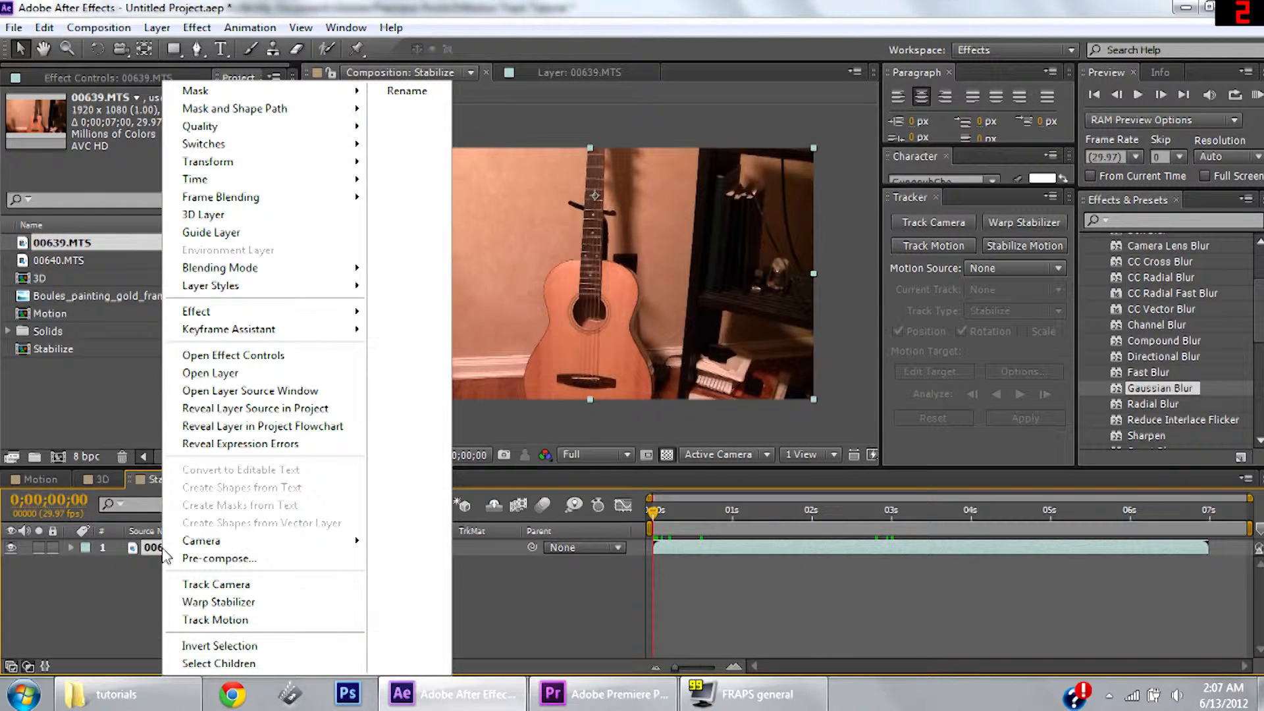
click(196, 560)
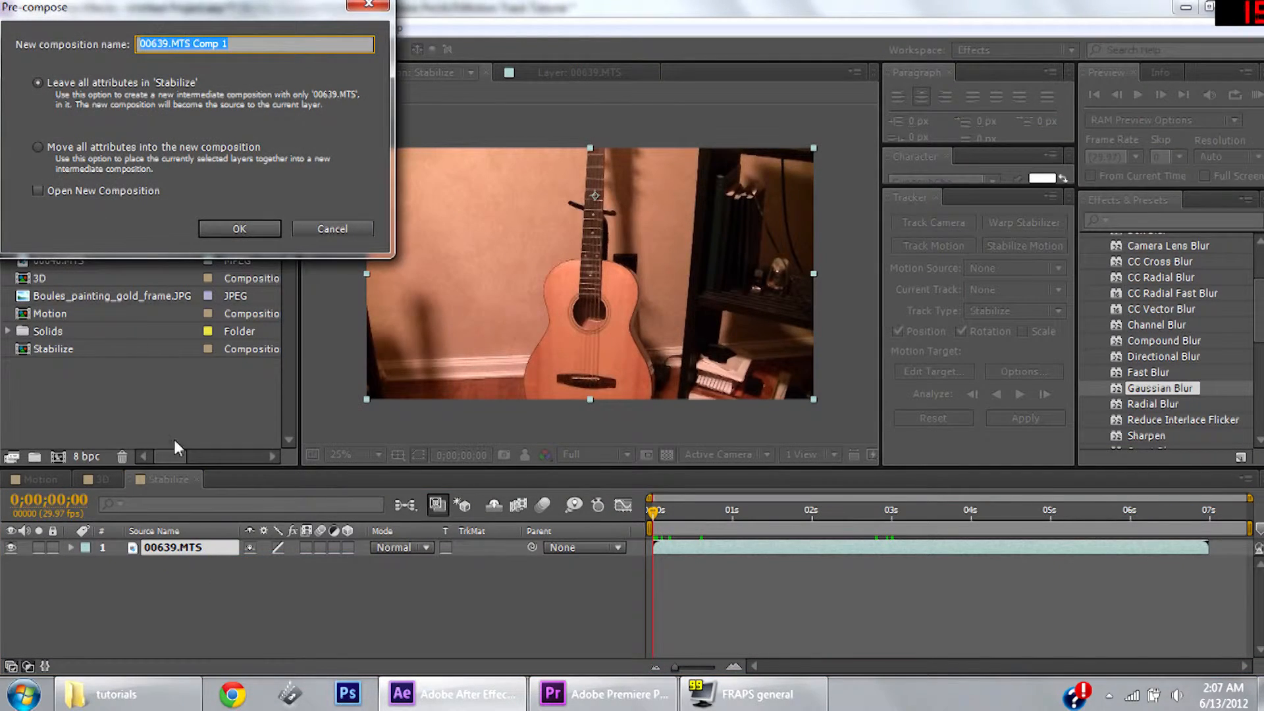
click(58, 148)
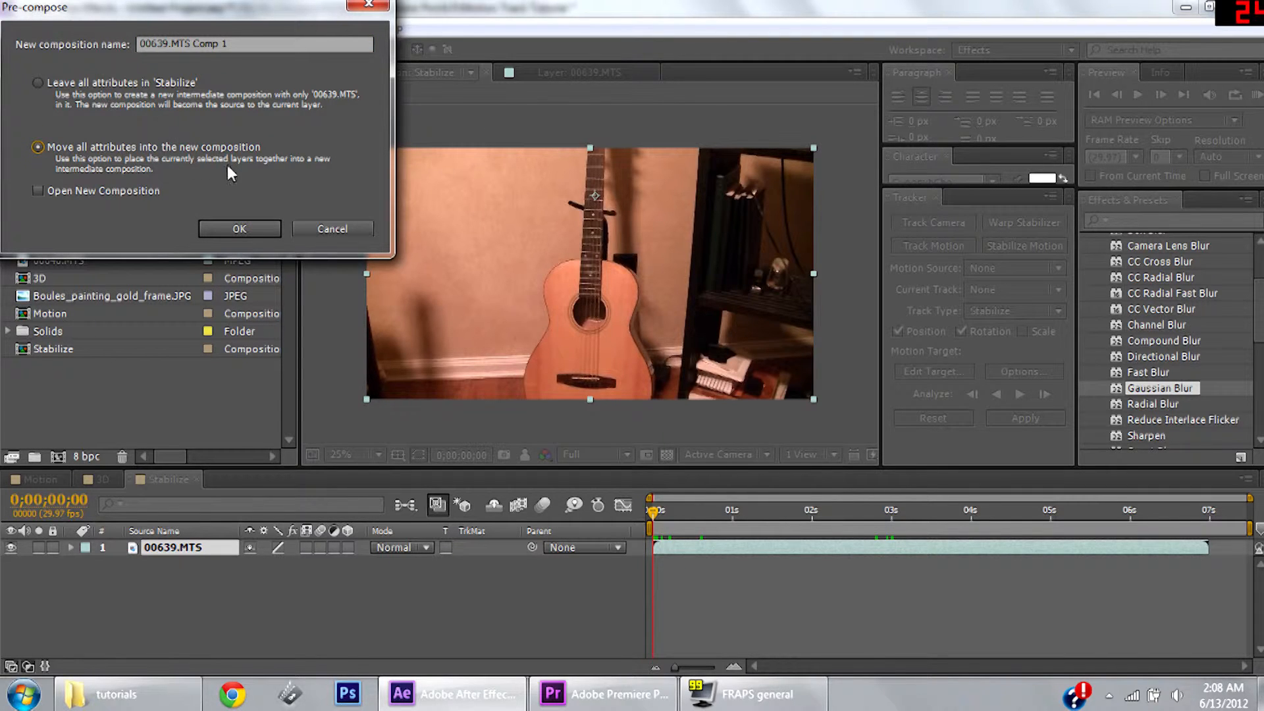
click(221, 227)
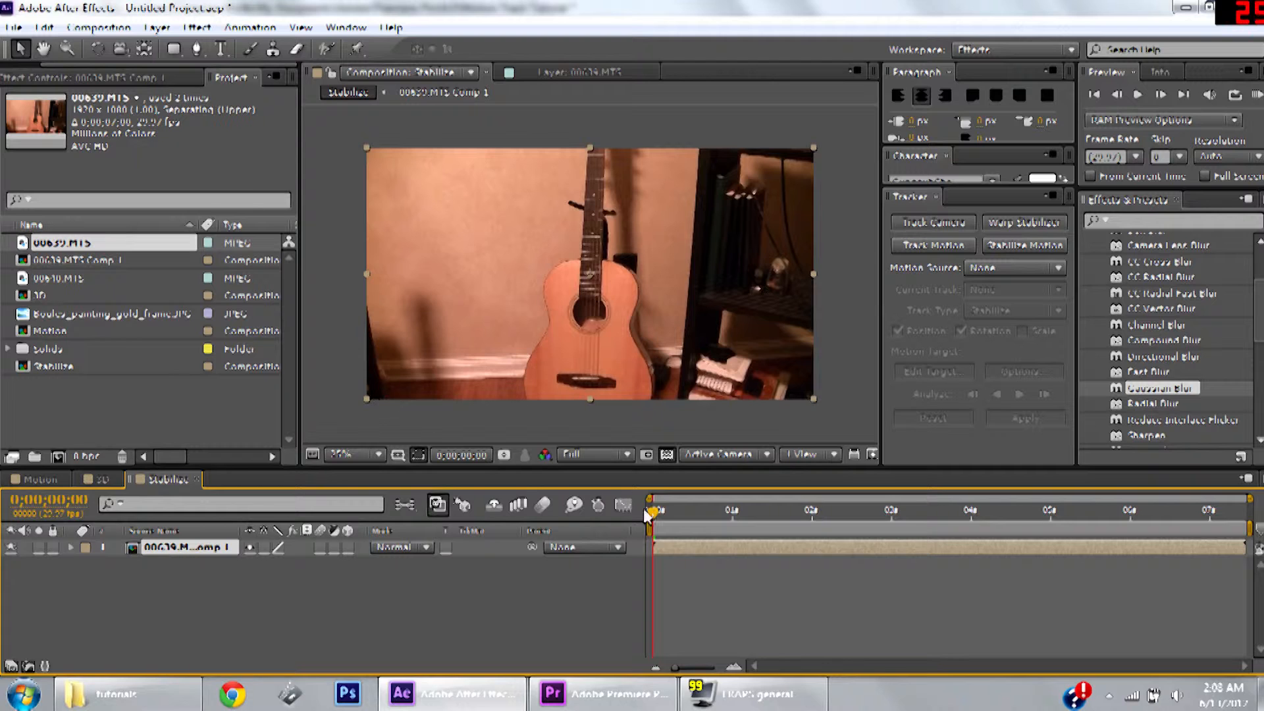
- Inspect the Transform properties of the pre-composed layer for keyframes and collapse them again
click(72, 548)
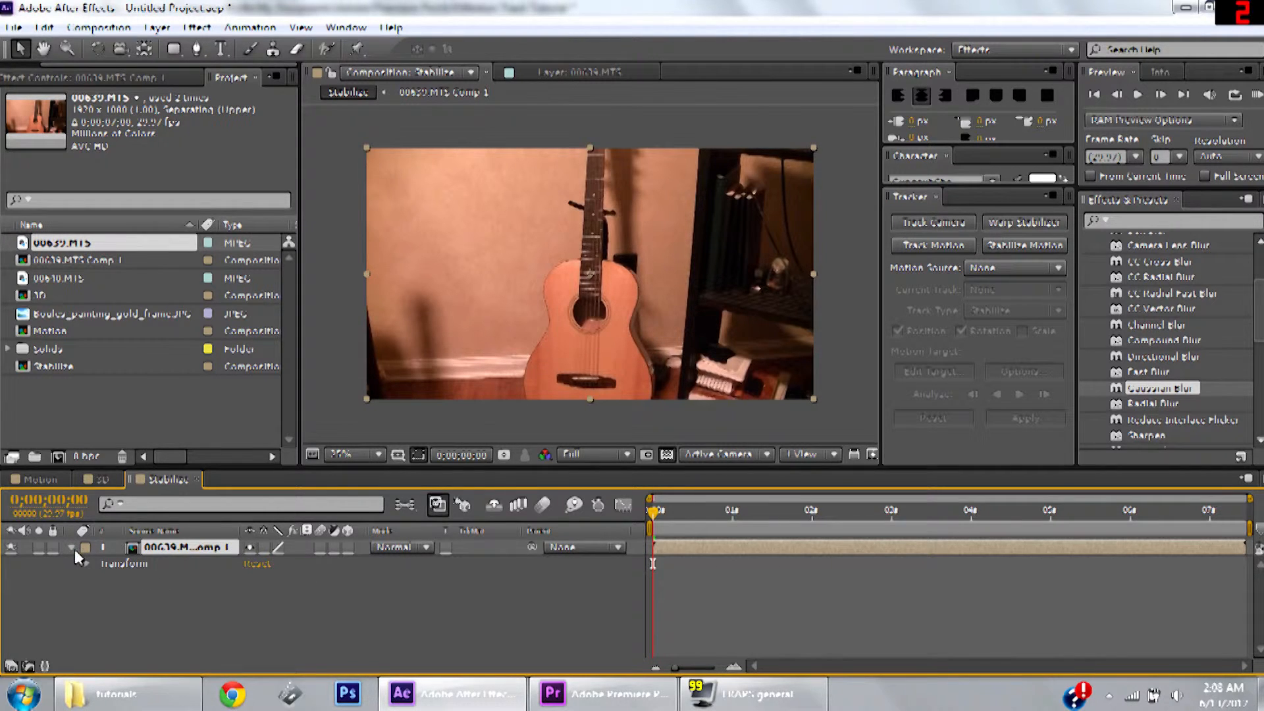
click(86, 563)
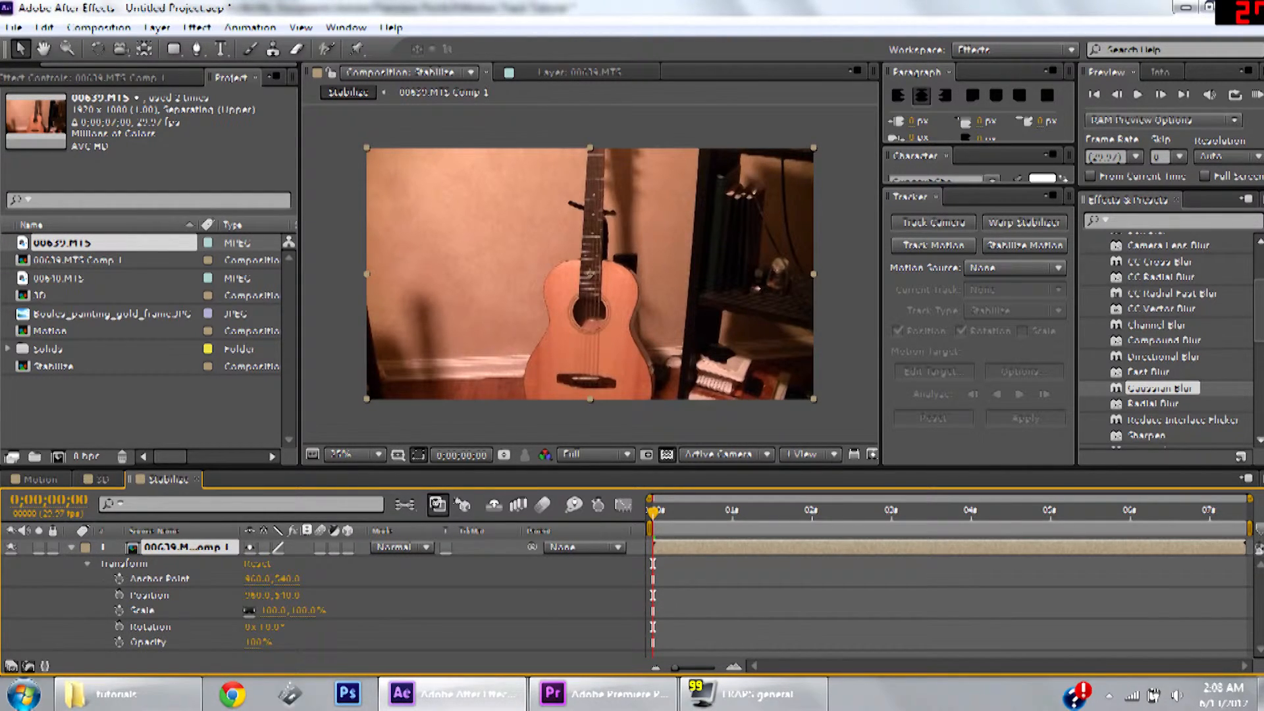
click(71, 547)
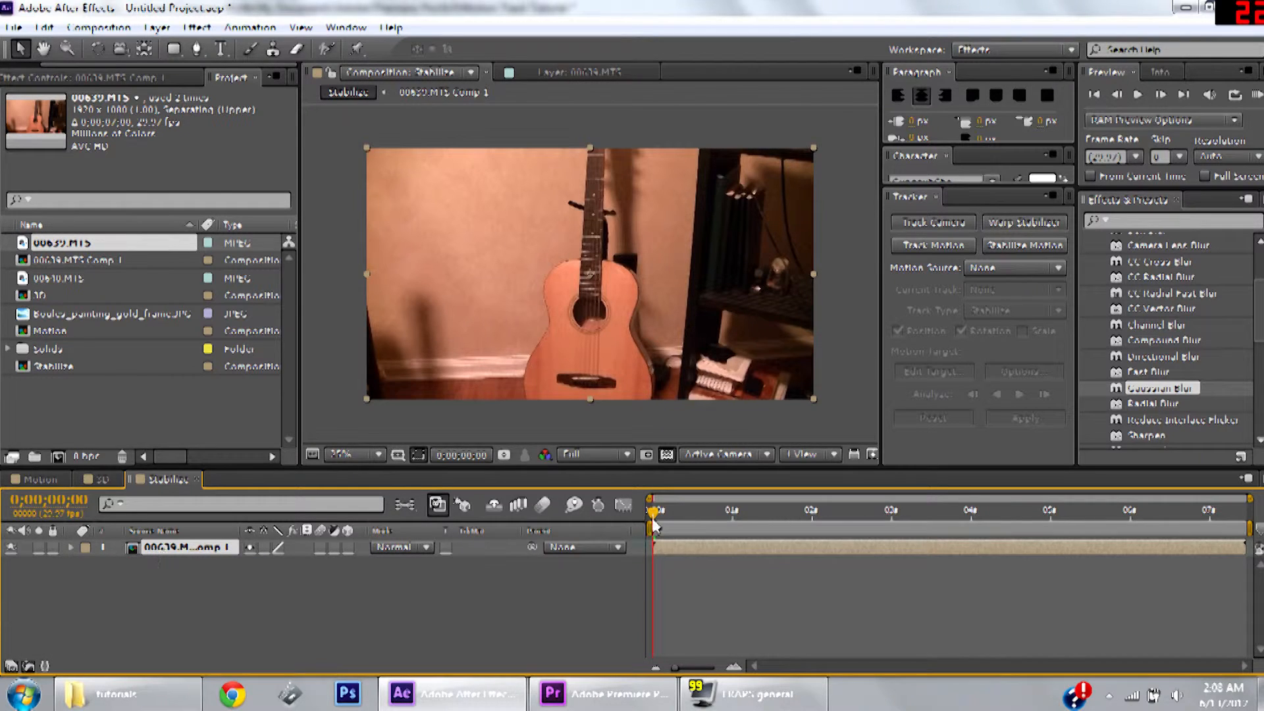
- Scale the pre-composed layer up beyond the frame, checking the first two seconds for transparent edges and enlarging it further to cover them
drag(657, 517, 639, 537)
drag(366, 399, 347, 417)
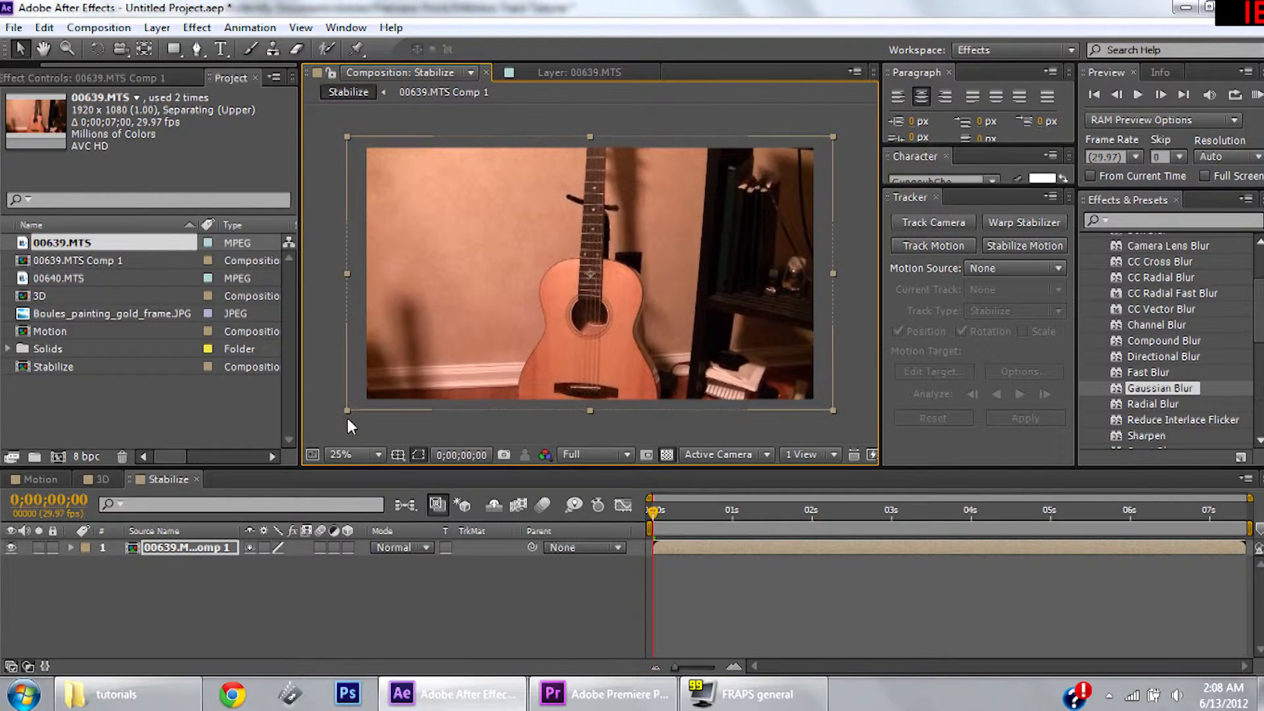
drag(653, 513, 810, 529)
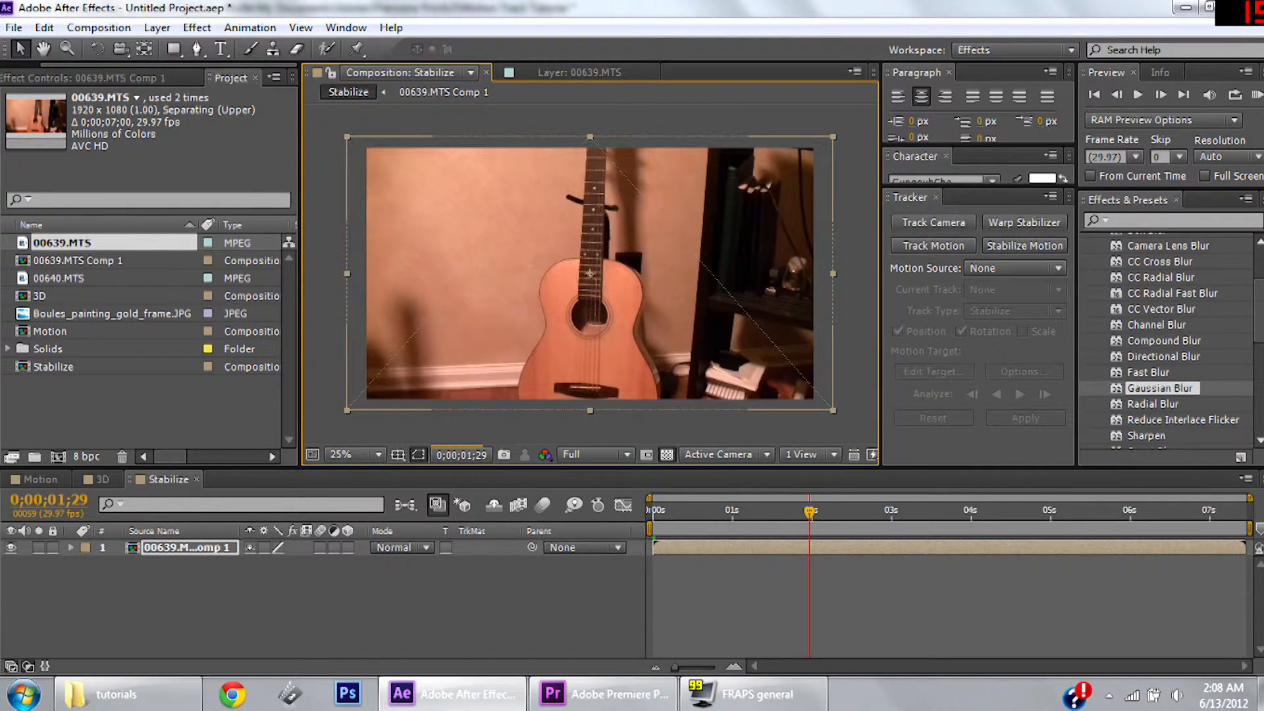
click(670, 519)
drag(659, 522, 756, 517)
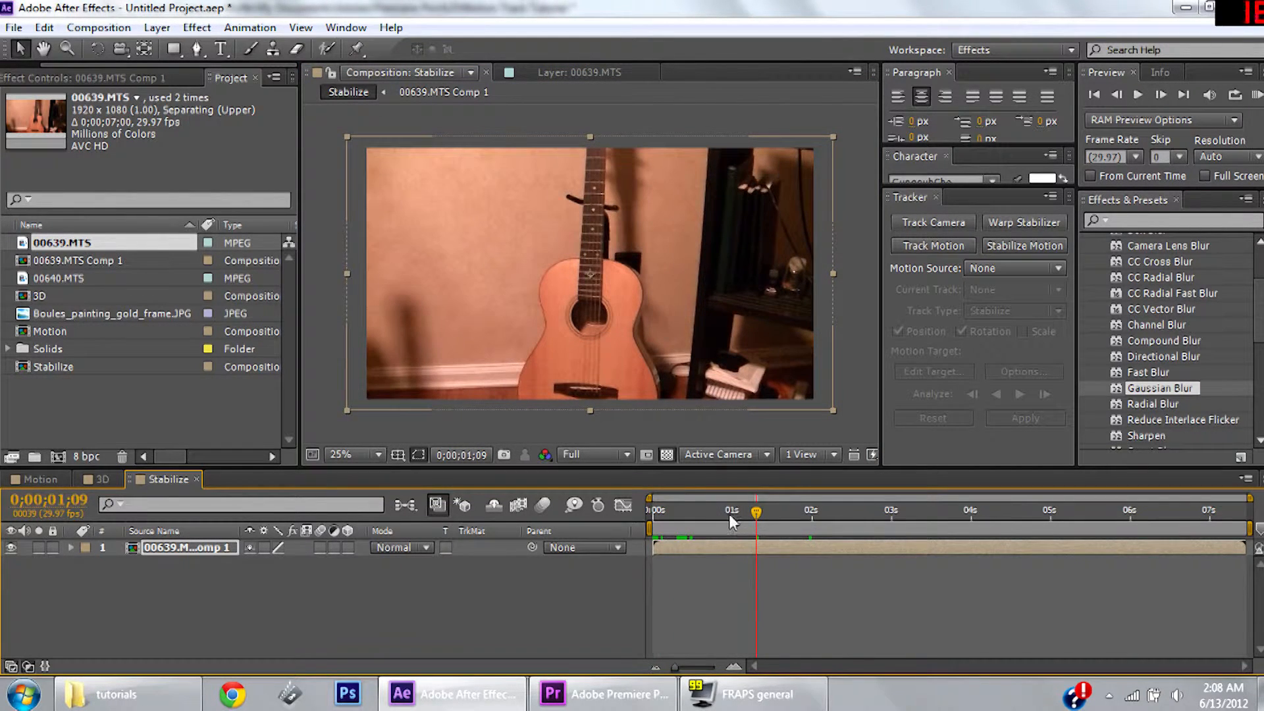
click(754, 513)
click(708, 515)
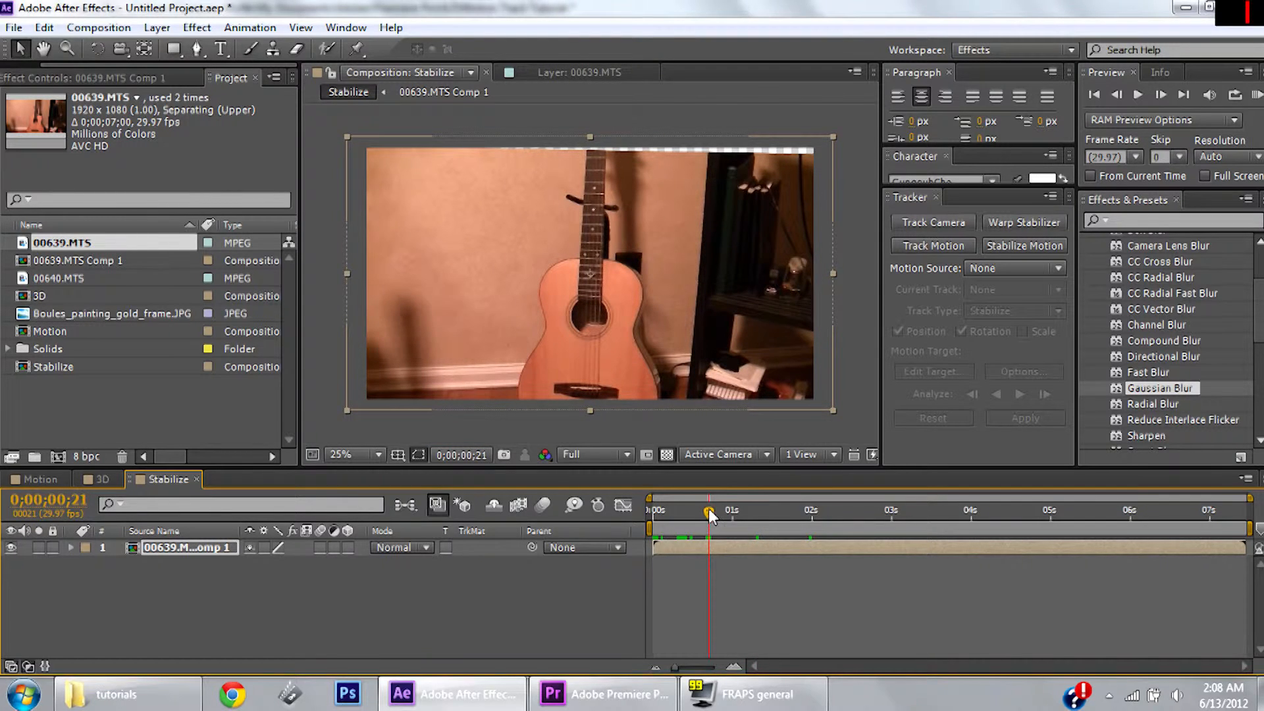
mouse_move(345, 137)
mouse_down()
mouse_move(331, 121)
mouse_move(349, 149)
mouse_up()
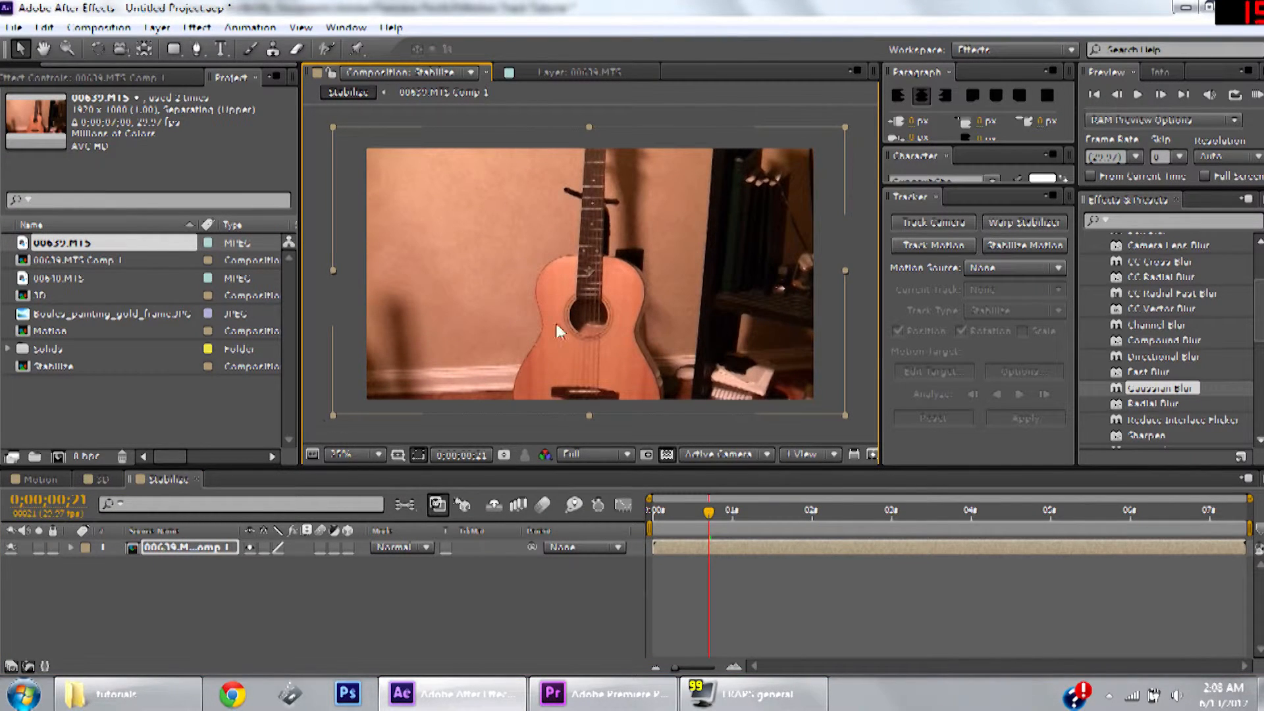
- Run a RAM preview of the Stabilize composition and scrub around the first second to check the stabilized footage
click(1256, 94)
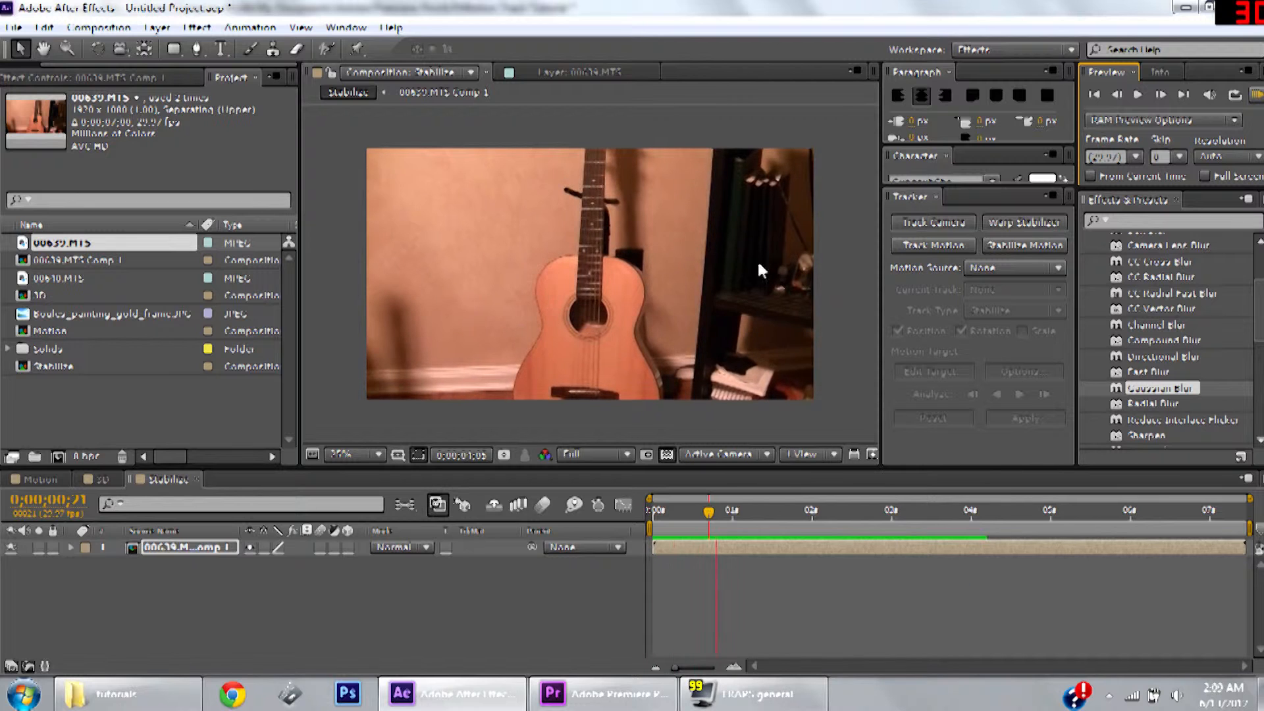
key(space)
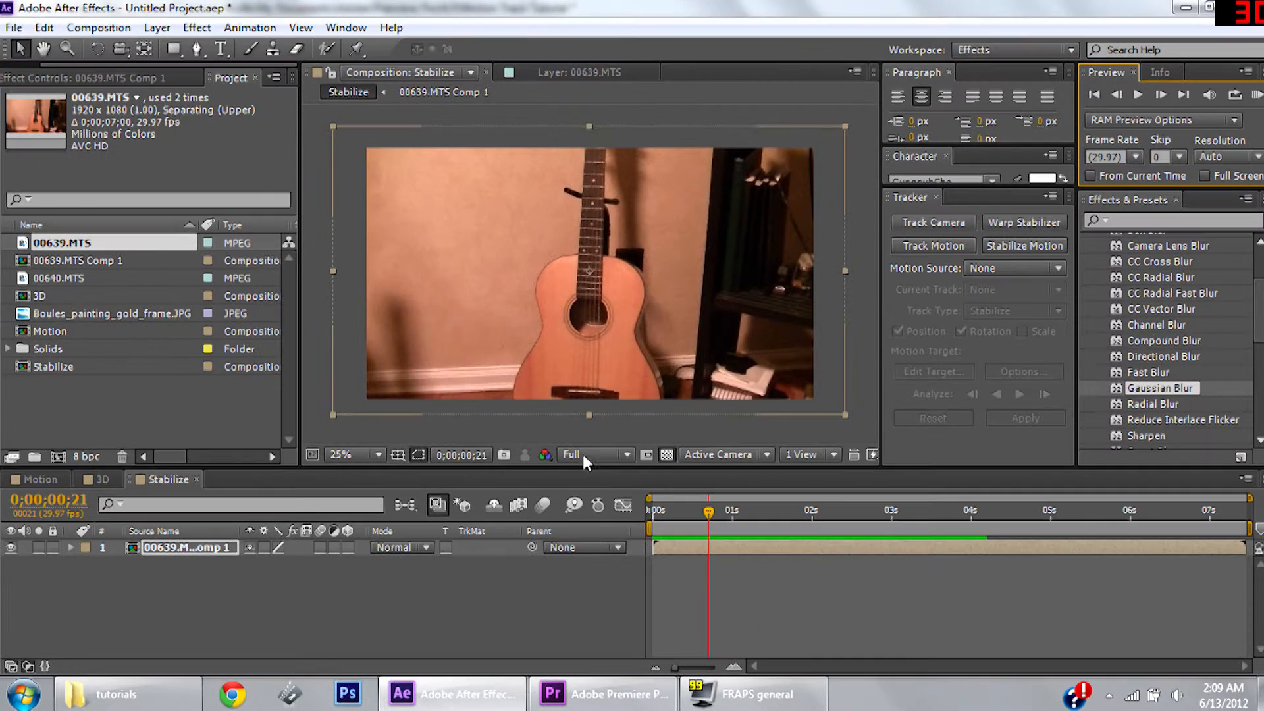
mouse_move(731, 511)
mouse_down()
mouse_move(767, 512)
mouse_move(638, 520)
mouse_move(714, 510)
mouse_up()
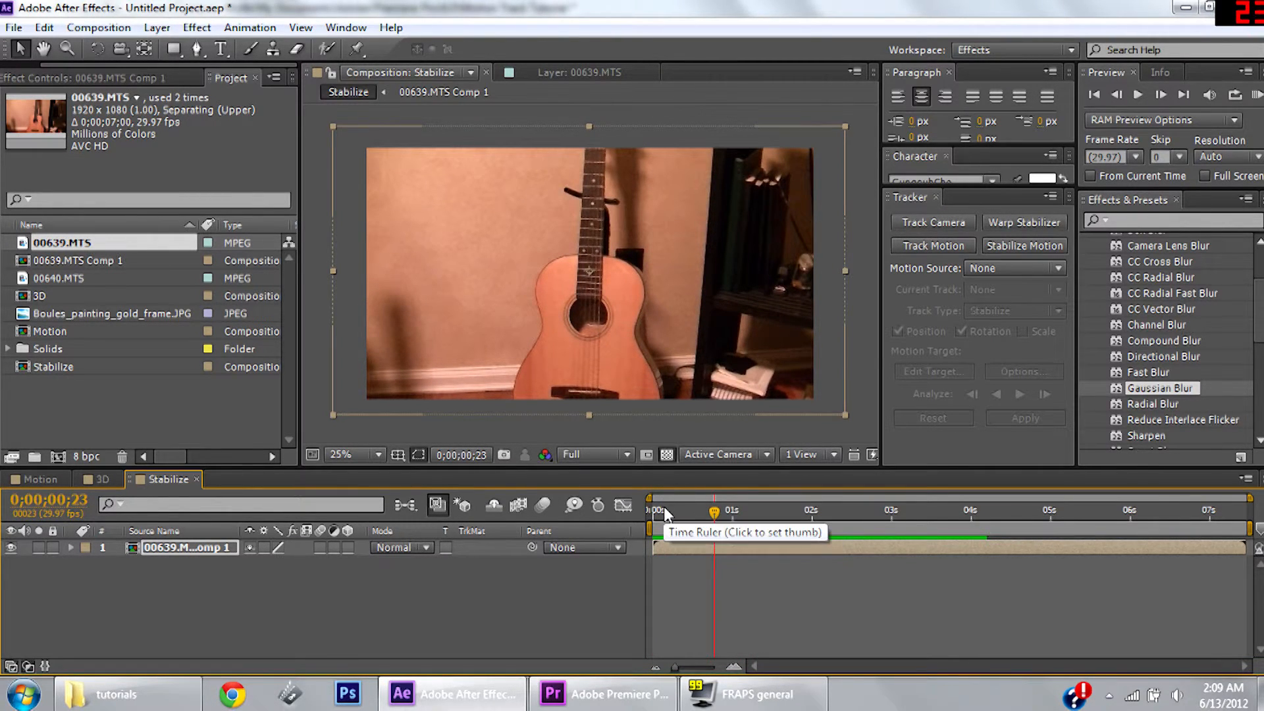
drag(714, 512, 753, 516)
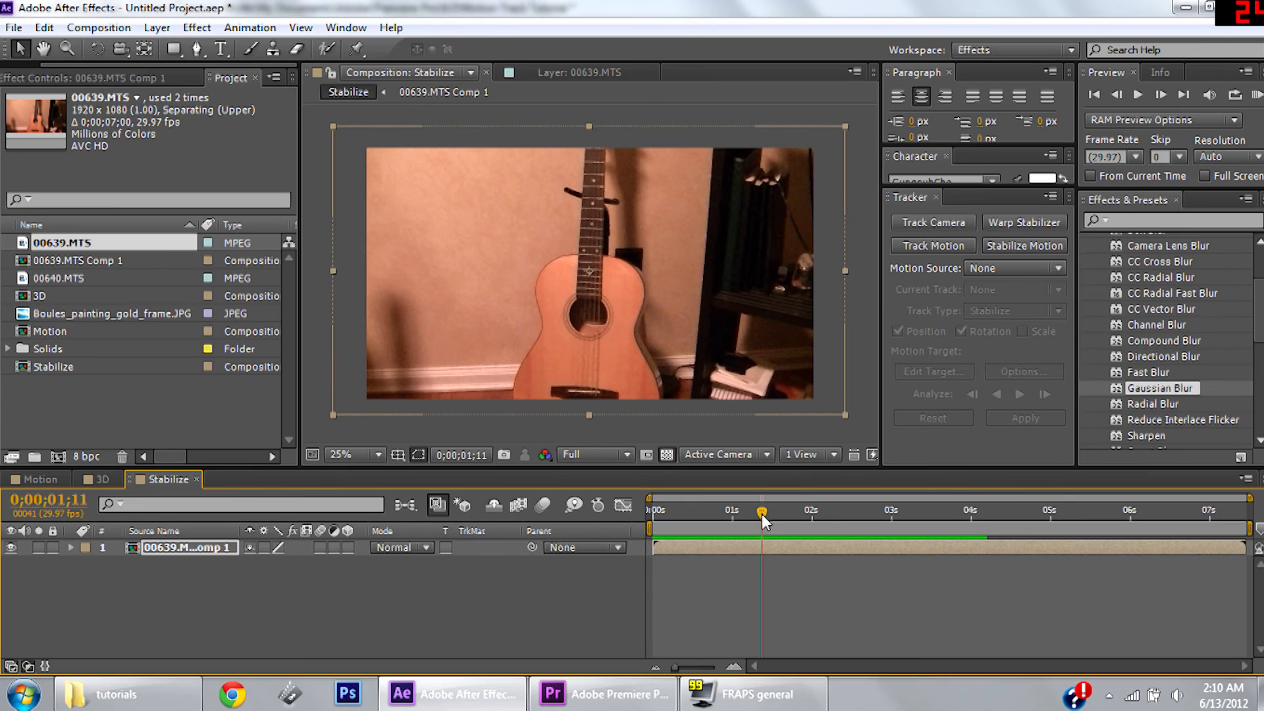